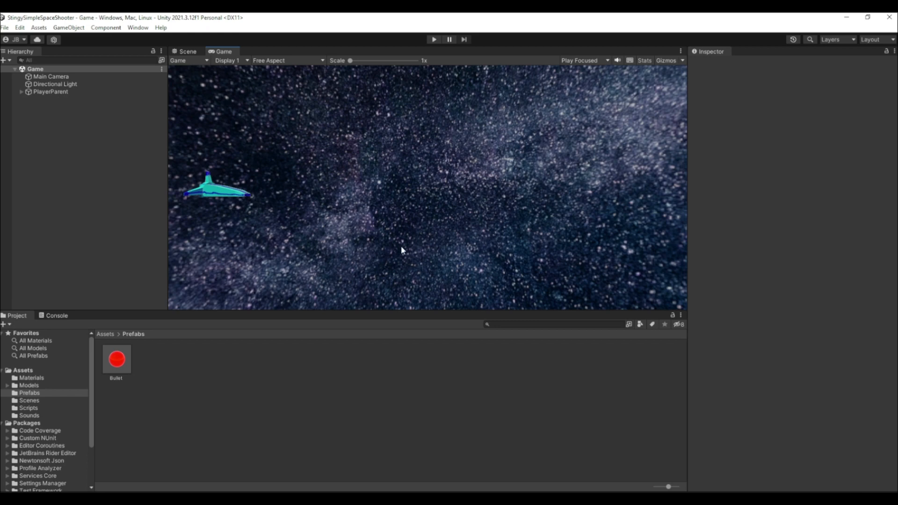
Step: Create a new C# script named Baddy in the Scripts folder
click(33, 409)
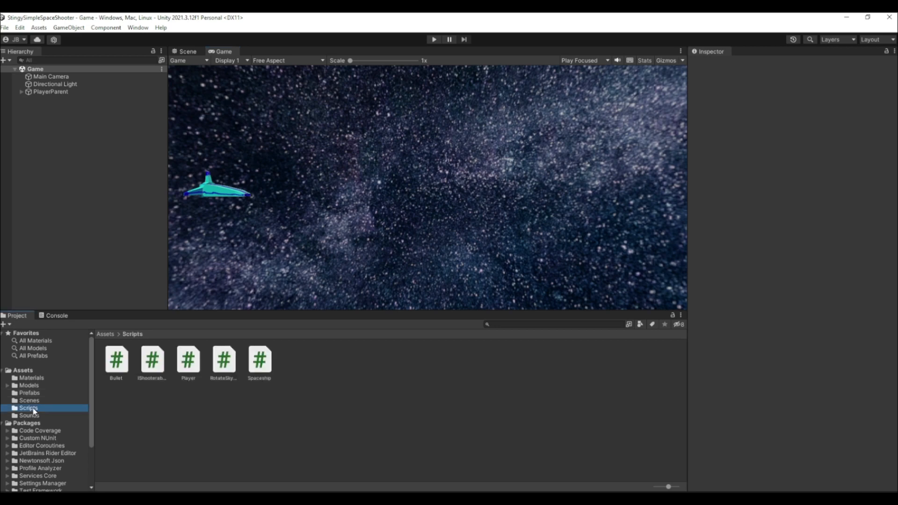
right_click(303, 364)
mouse_move(370, 123)
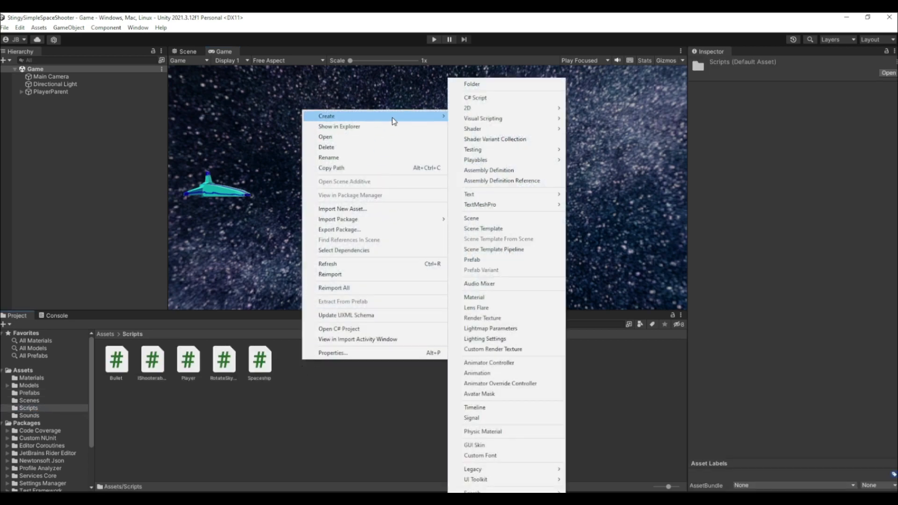
click(482, 99)
text(E)
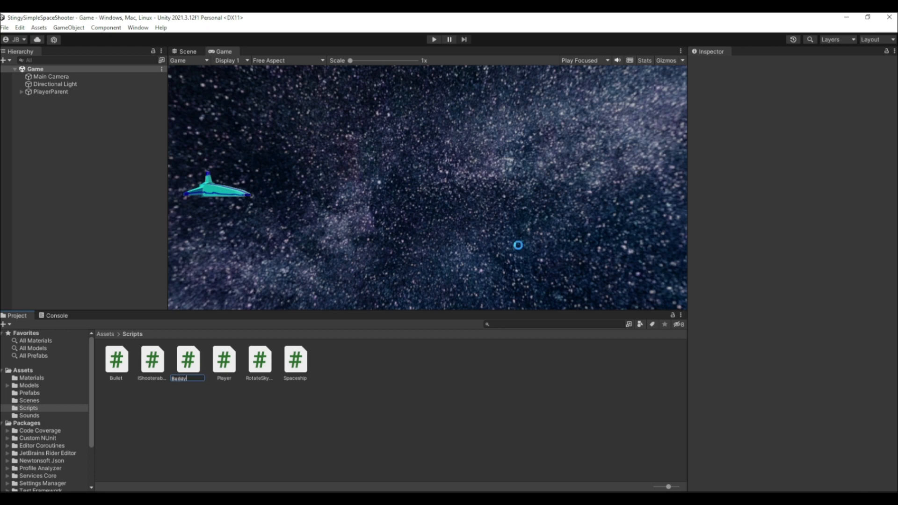
text(addy)
key(Return)
Step: Open the Baddy script in Visual Studio, delete its template methods, and make the class inherit from Spaceship instead of MonoBehaviour
double_click(117, 362)
drag(150, 292, 73, 163)
key(Delete)
double_click(234, 127)
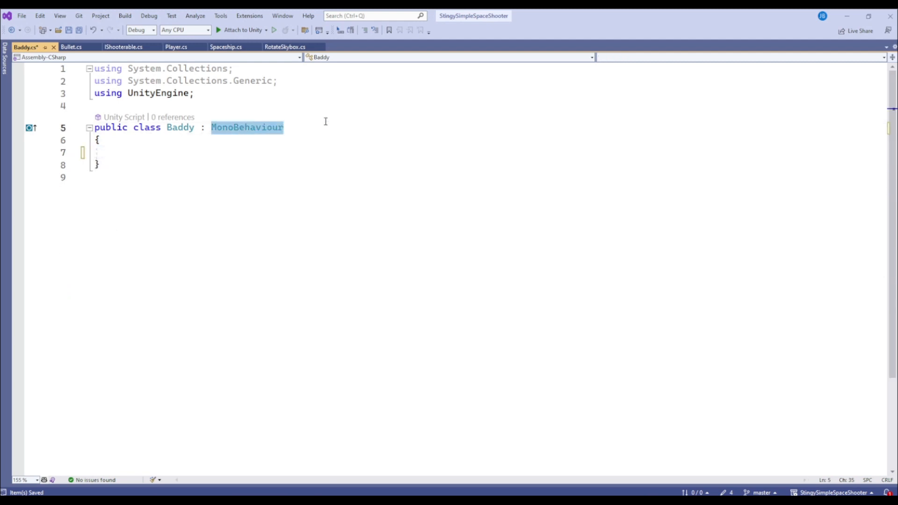
text(Spaceship)
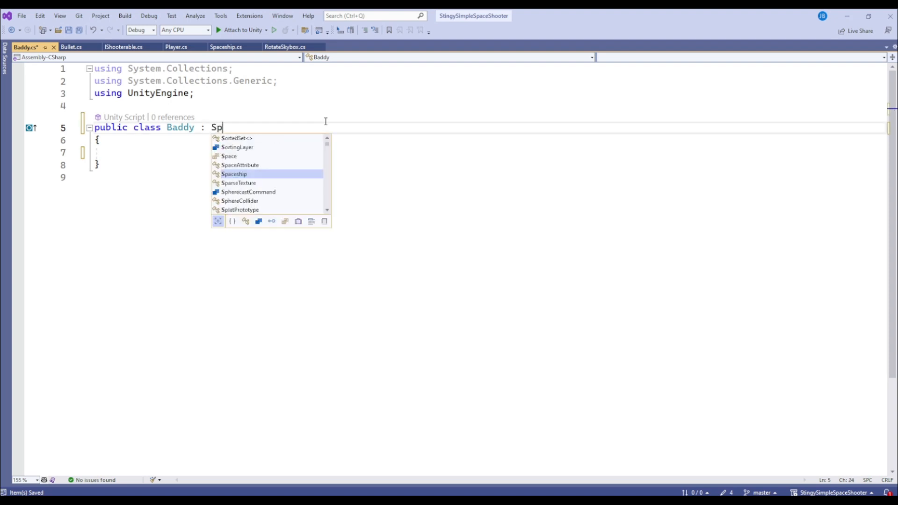
key(Escape)
Step: Add a protected override Vector3 Move() method with an empty body to the Baddy class
key(Down)
key(Down)
text(protected )
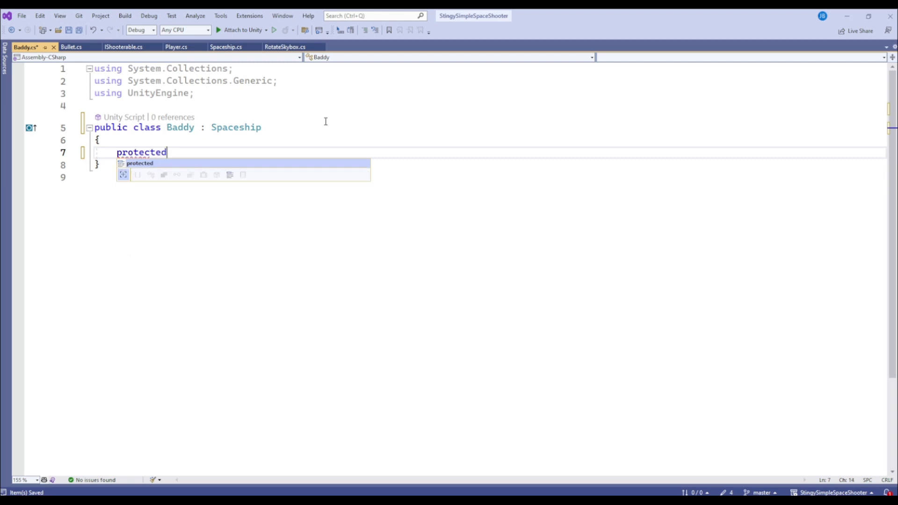
text(override Vector3 Mo)
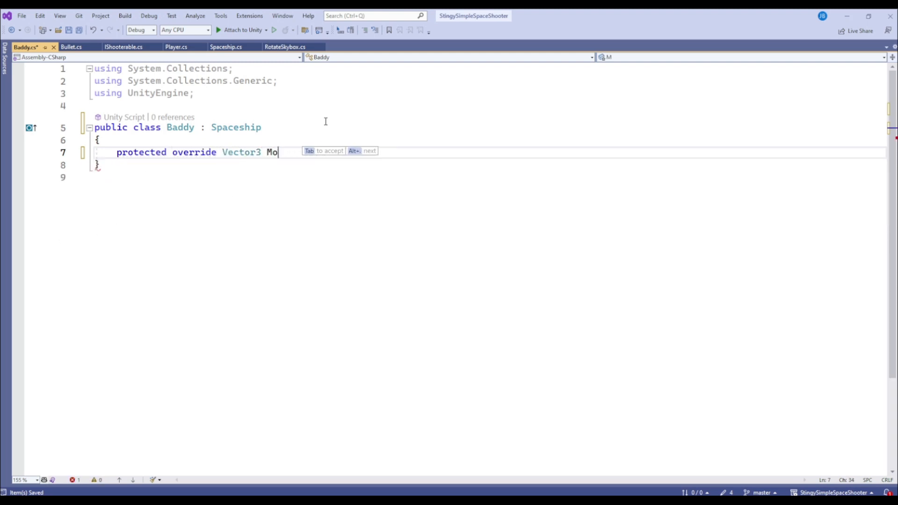
text(ve())
key(Return)
text({)
key(Return)
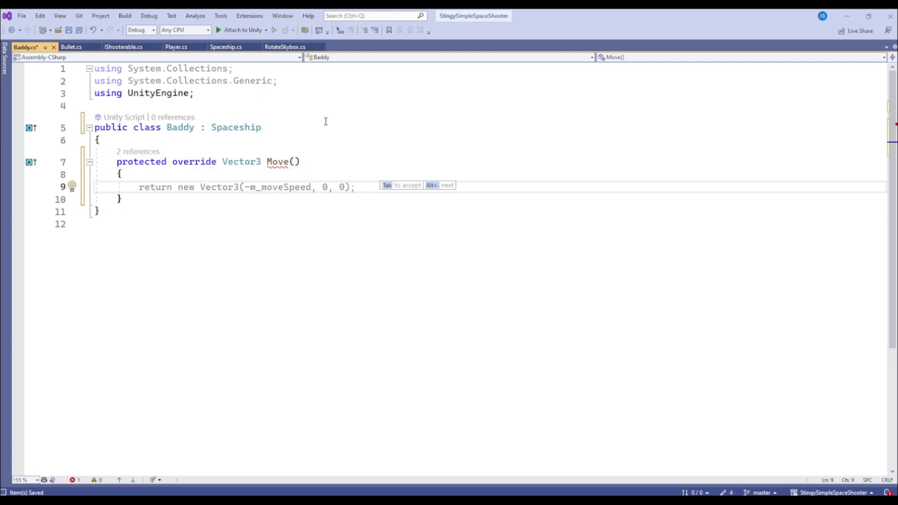
Step: In Move(), declare movementVector as Vector3.zero and return it, leave blank lines between the two statements, and save the script
text(var )
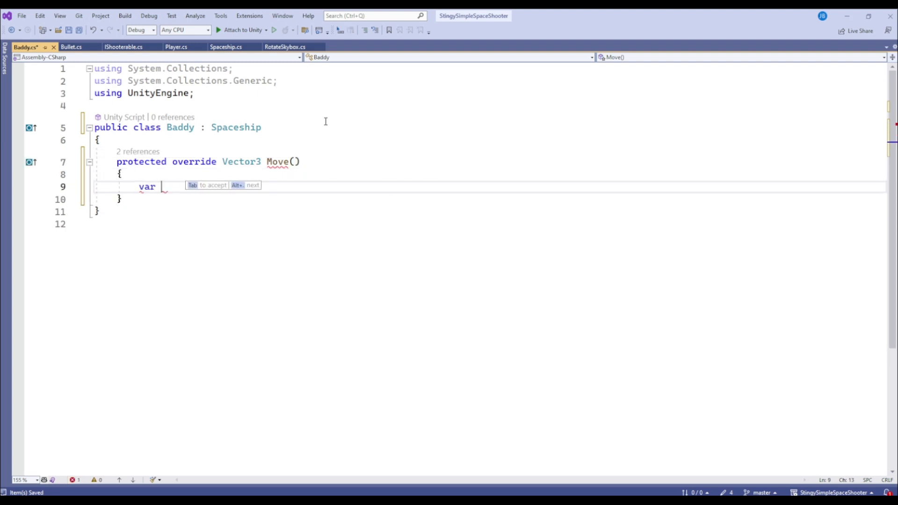
text(movementVector = Vect)
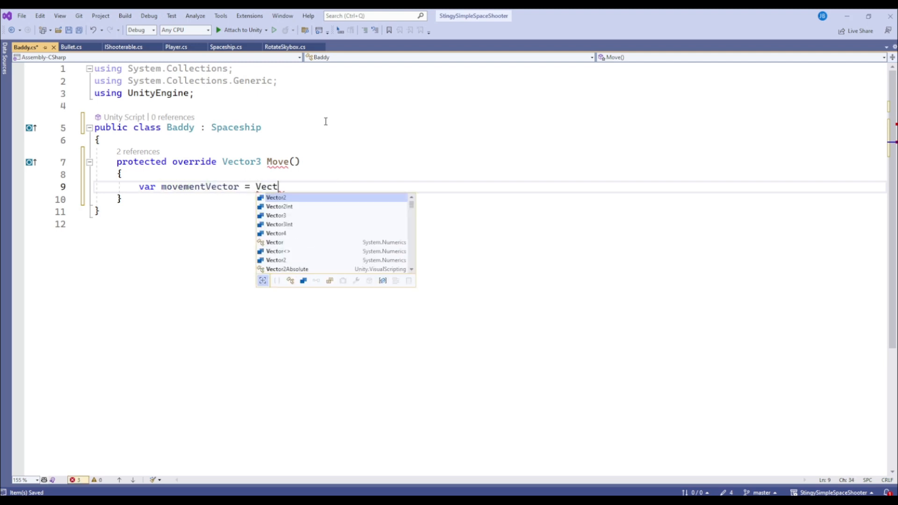
text(or3.zero;)
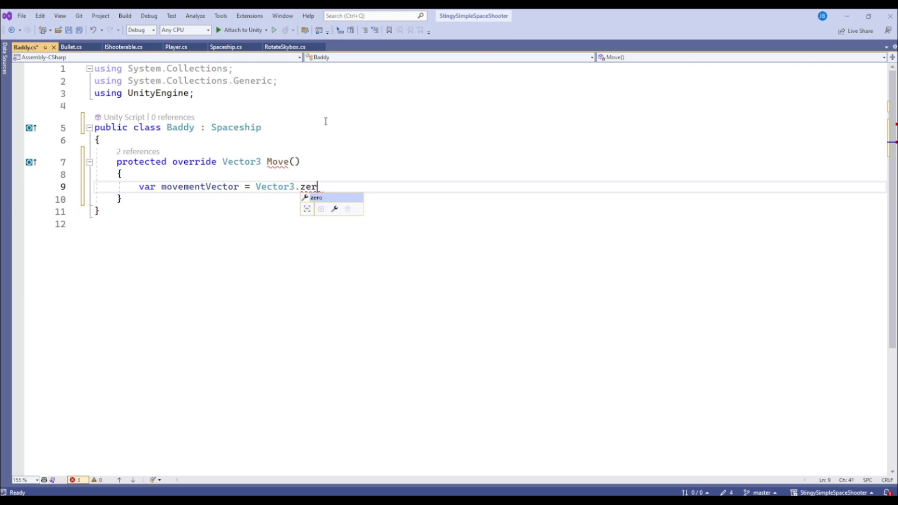
key(Return)
key(Return)
text(return)
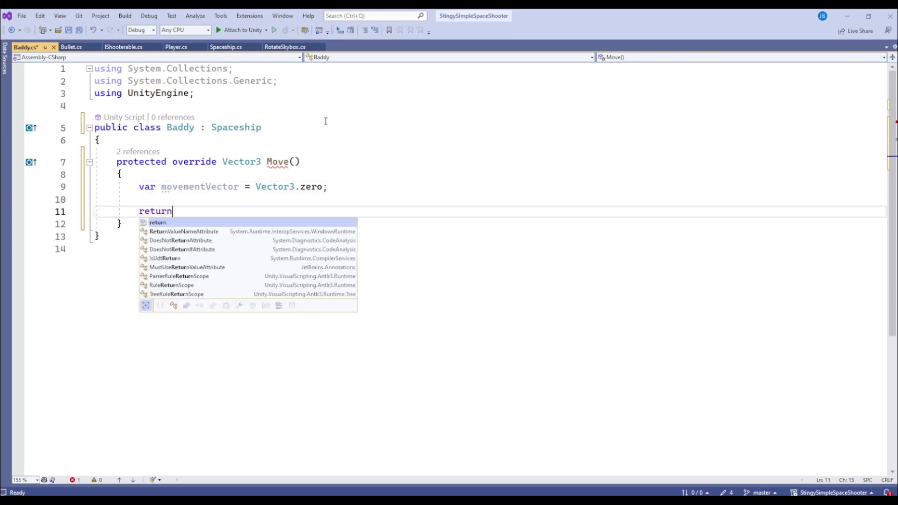
text( movementVector;)
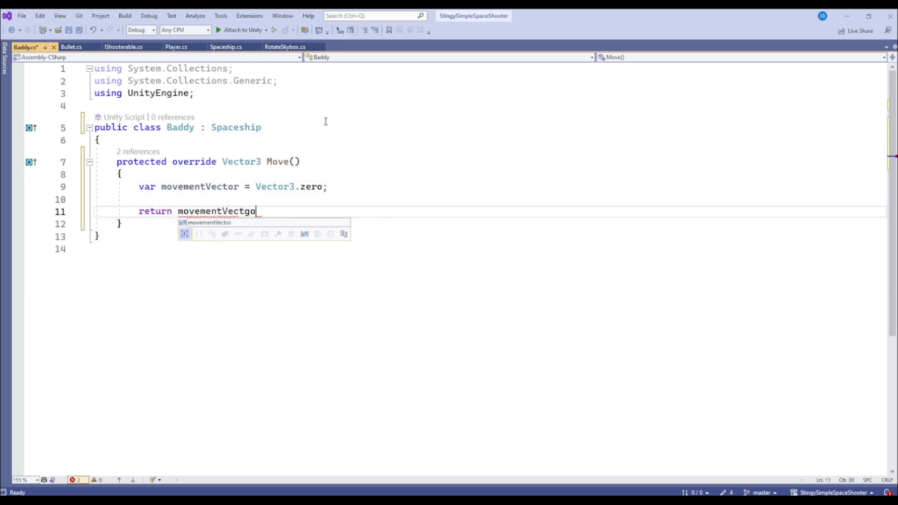
key(Up)
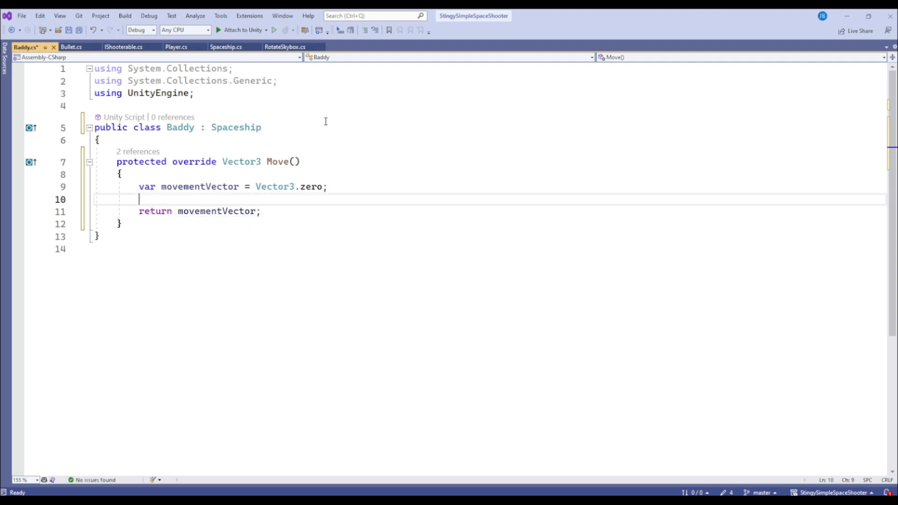
key(Return)
key(Return)
key(Up)
key(ctrl+s)
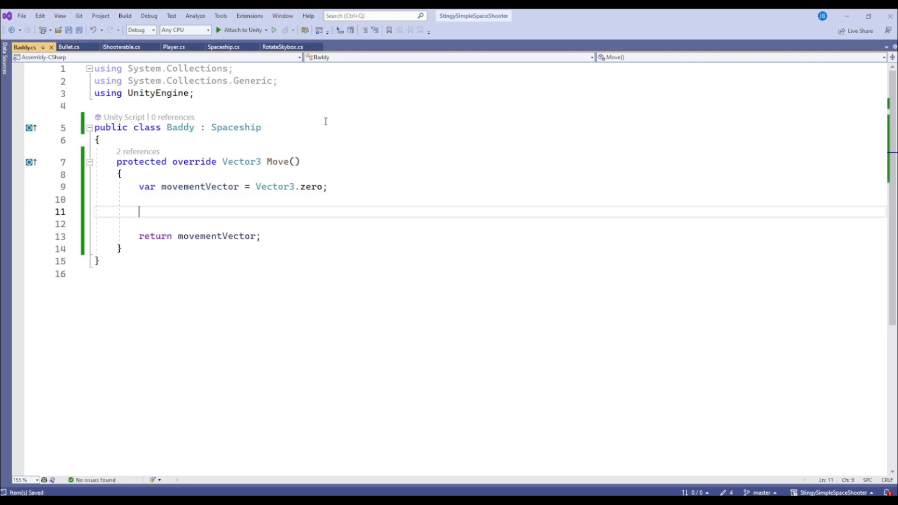
Step: Add a serialized private float field m_startingHeight = 0 above the Move() method
key(Up)
key(Up)
key(Up)
key(Up)
key(Up)
key(Up)
key(Down)
key(Return)
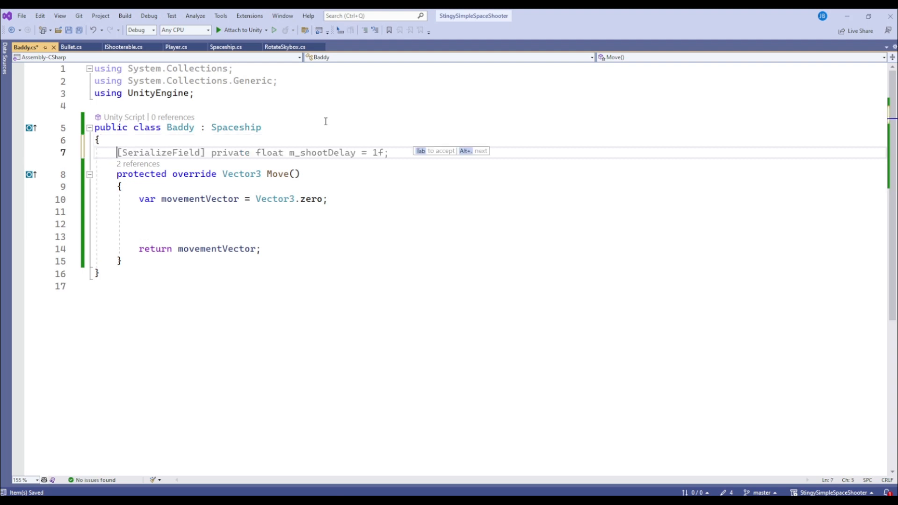
text([Serialize)
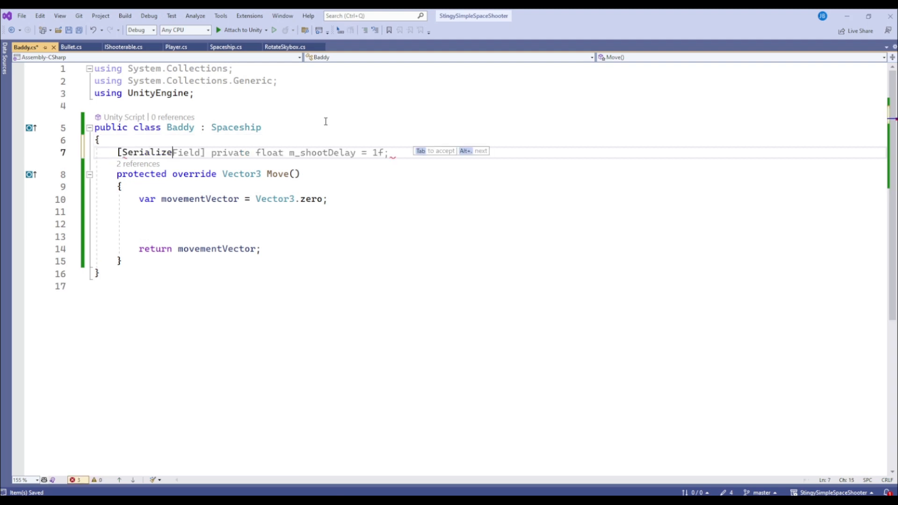
text(Field] private float)
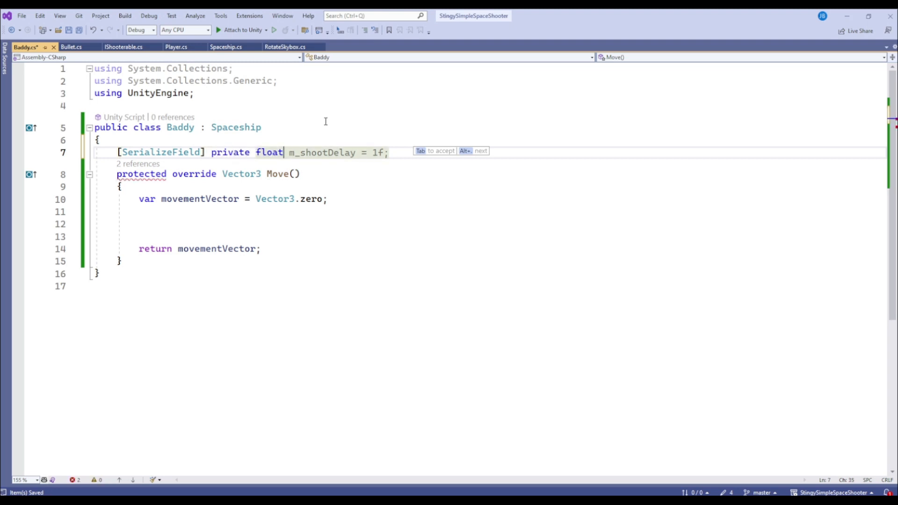
text( m_startingHeight = 0;)
Step: Add a serialized private float field m_waveSize = 0.01f below m_startingHeight and save the script
key(Return)
text(p)
key(BackSpace)
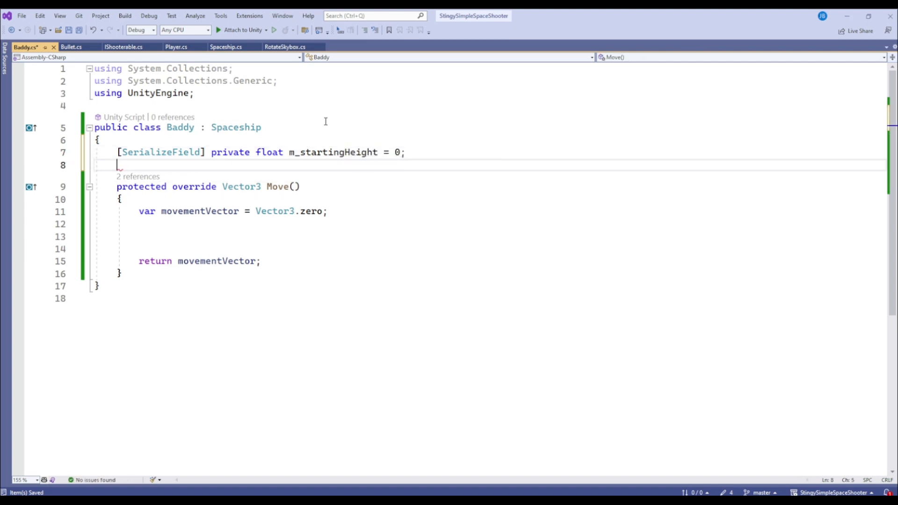
text([)
text(SerializeField])
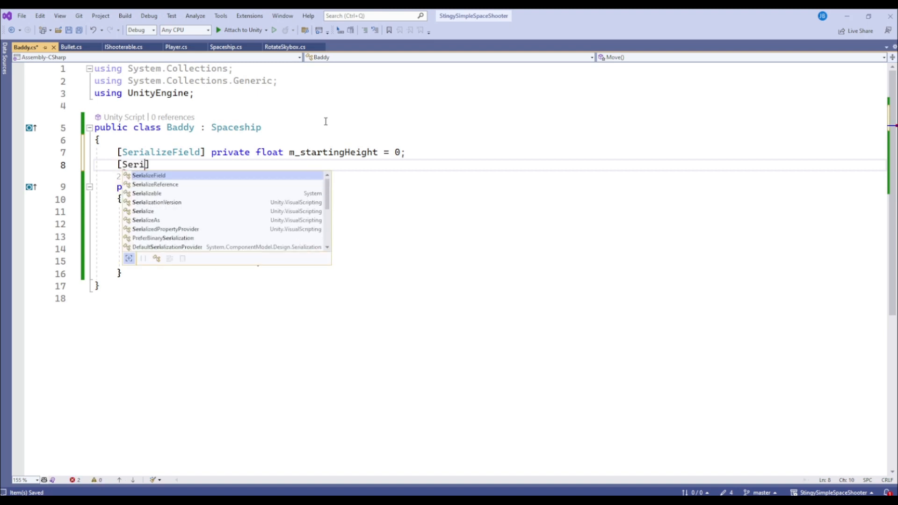
text( p)
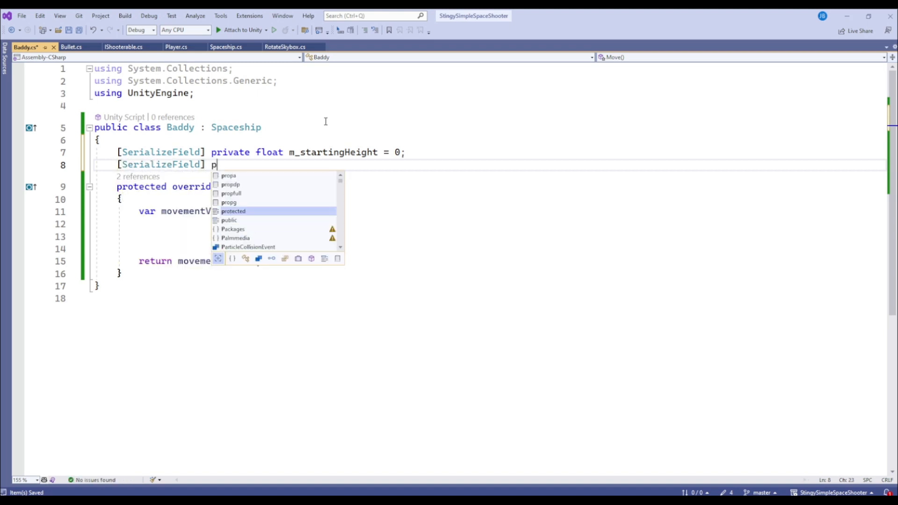
text(rivate float m_)
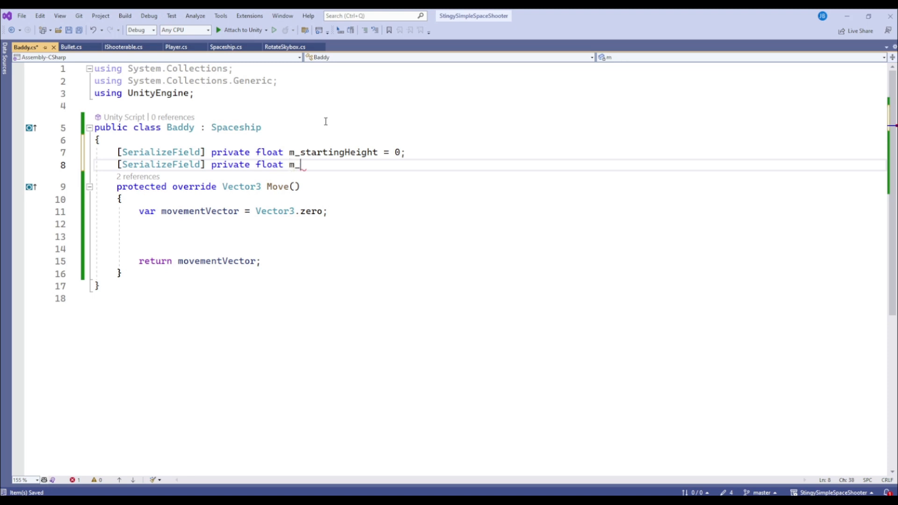
text(waveSize = 0)
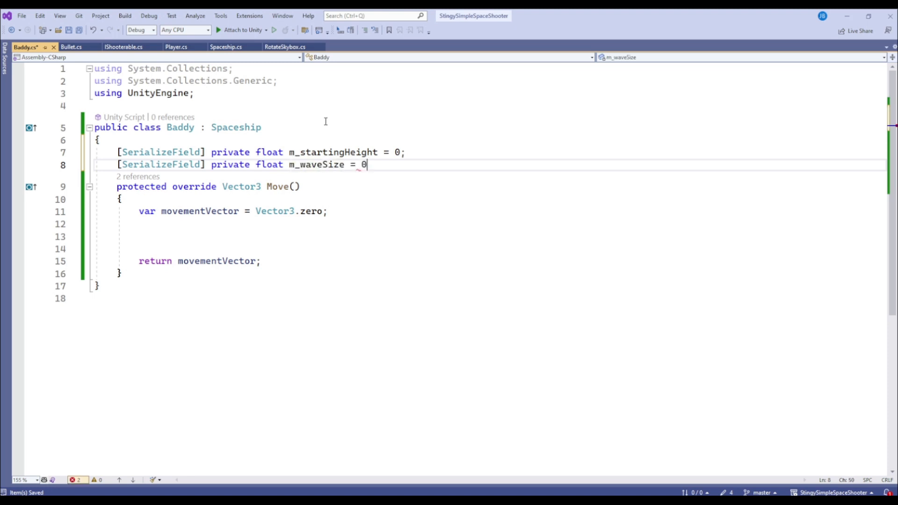
text(.01f;)
key(ctrl+s)
key(Return)
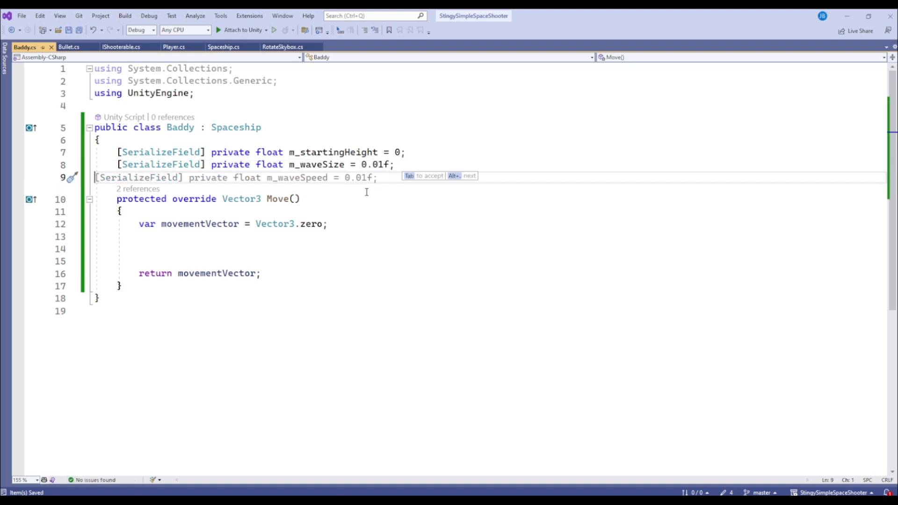
Step: Add a private float field m_timer = 0 below m_waveSize and save the script
click(416, 162)
key(Return)
text(pri)
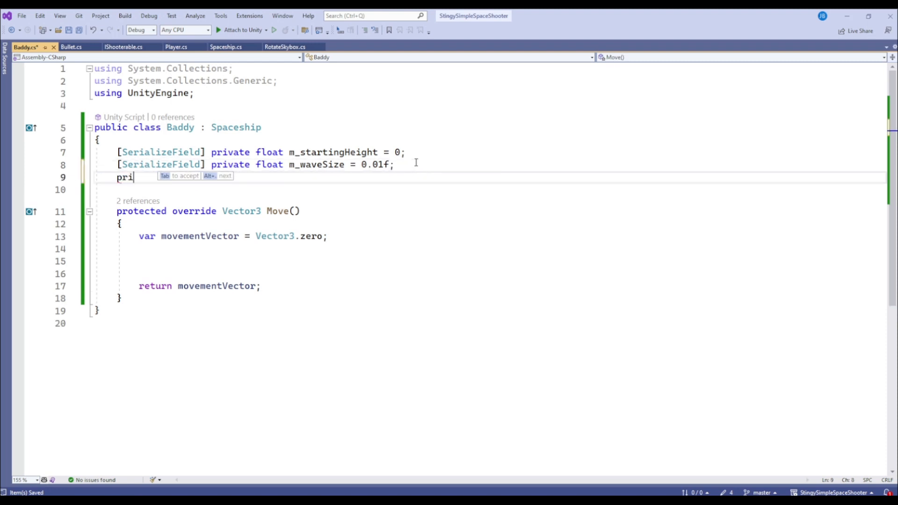
text(vate float )
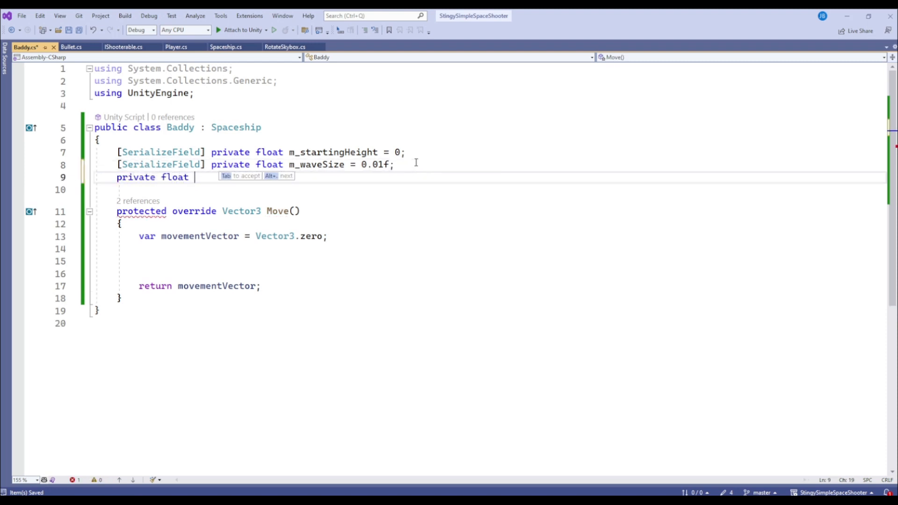
text(m_timer = 0;)
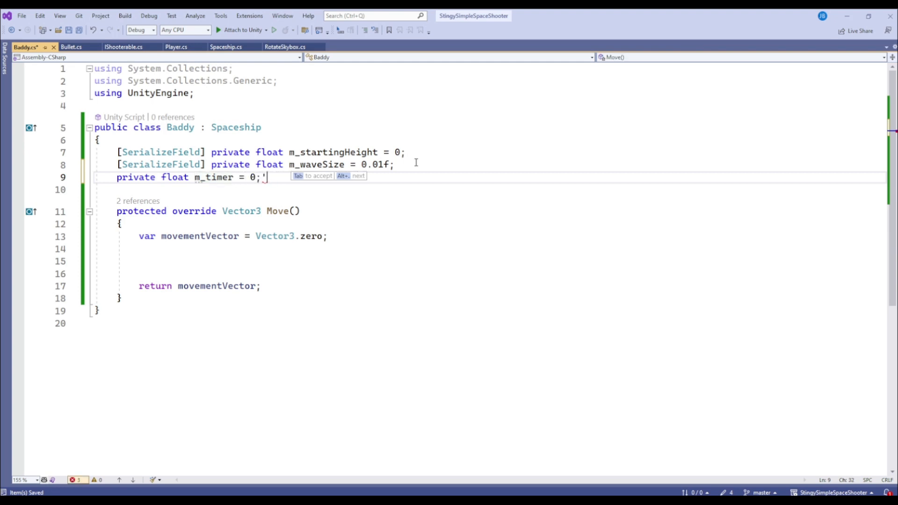
key(BackSpace)
key(ctrl+s)
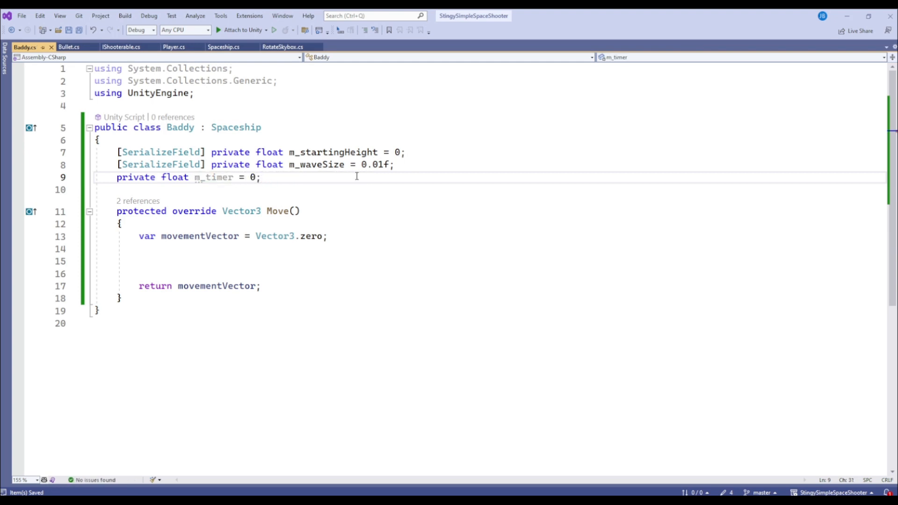
Step: In Move(), increment m_timer by Time.deltaTime below the movementVector declaration
double_click(211, 177)
key(ctrl+c)
click(197, 261)
key(ctrl+v)
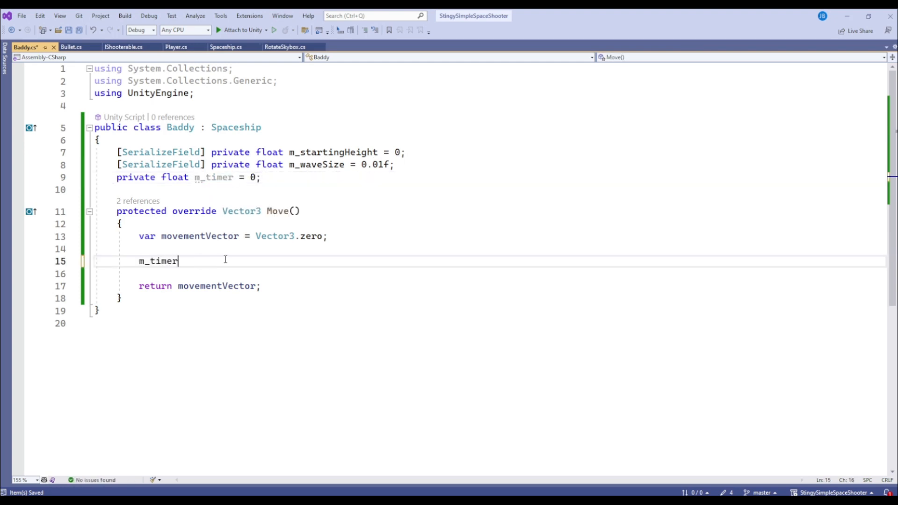
text(+= Time.deltaTime;)
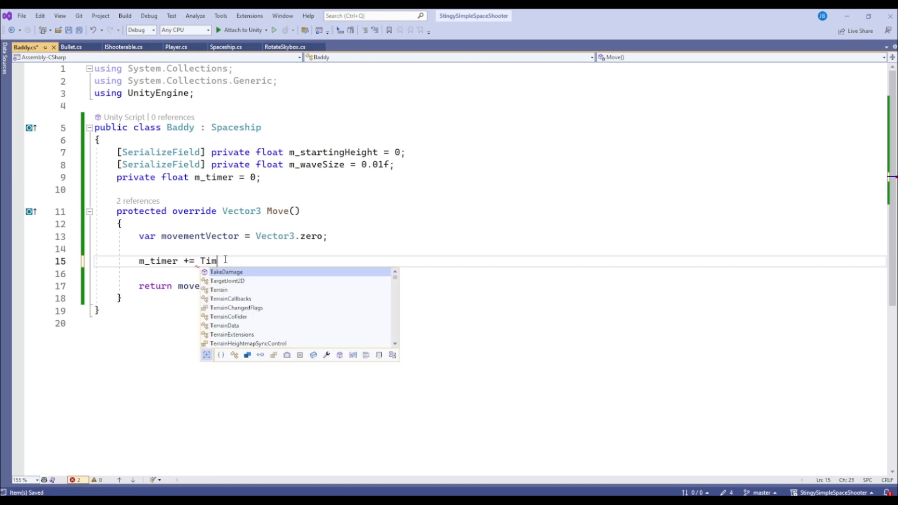
key(Return)
key(Return)
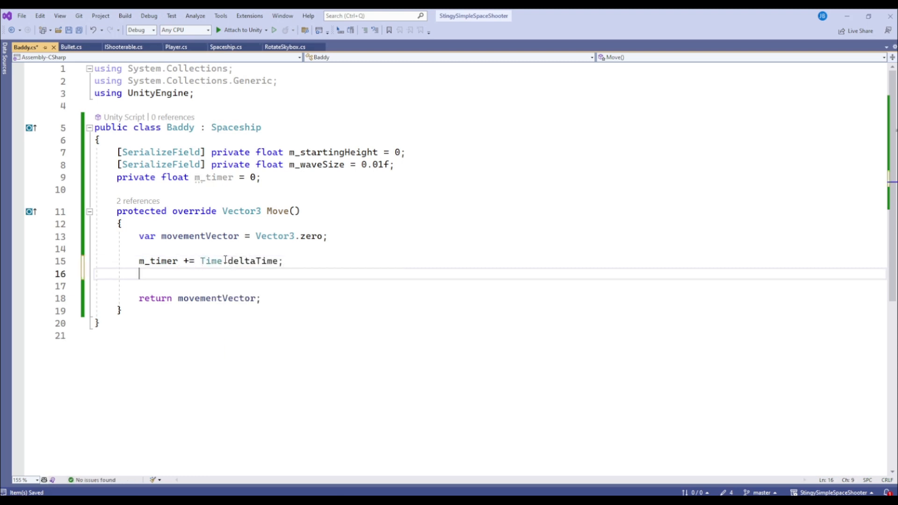
Step: In Move(), declare var y = Mathf.Sin(m_timer) * m_waveSize + m_startingHeight below the timer increment and save the script
text(var y)
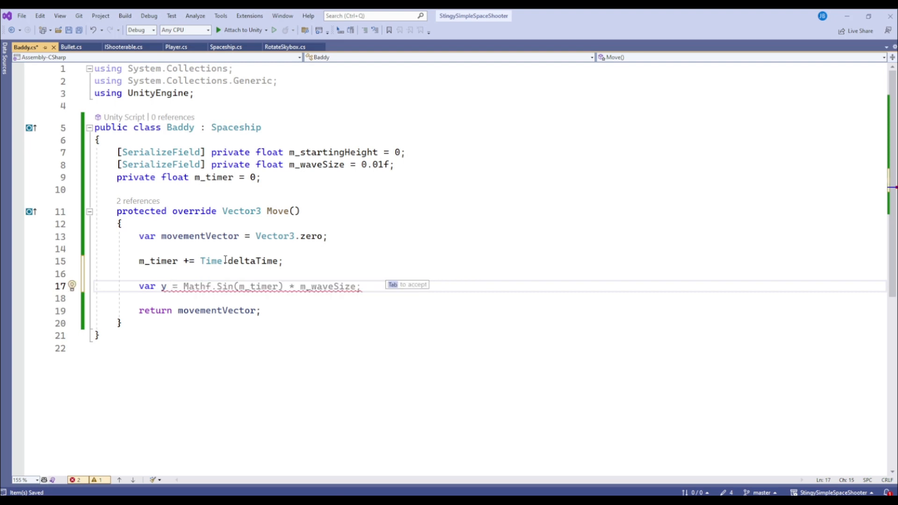
text( = Mathf.)
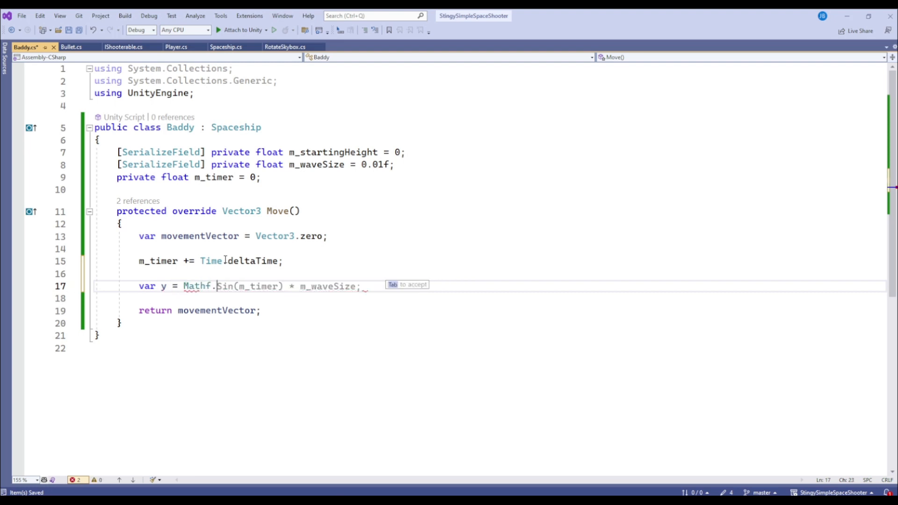
text(Sin(m_timer) * m_)
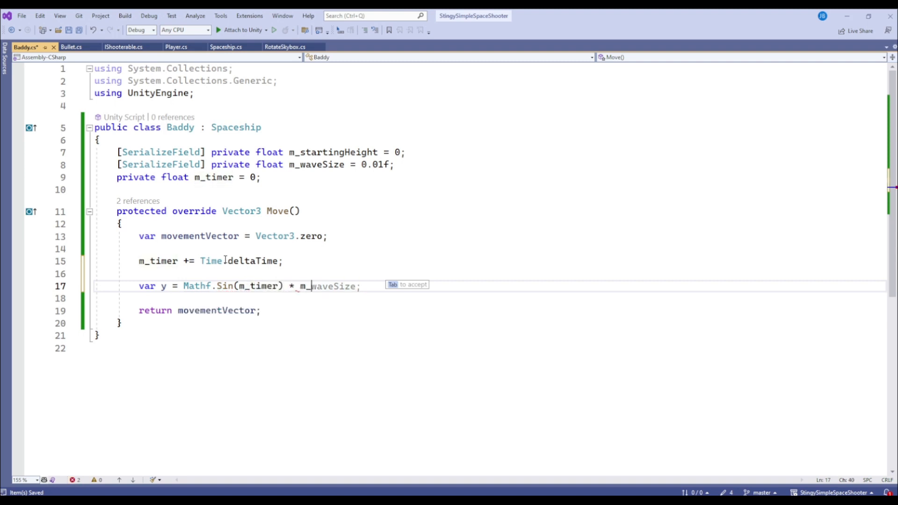
text(waveSize + m_s)
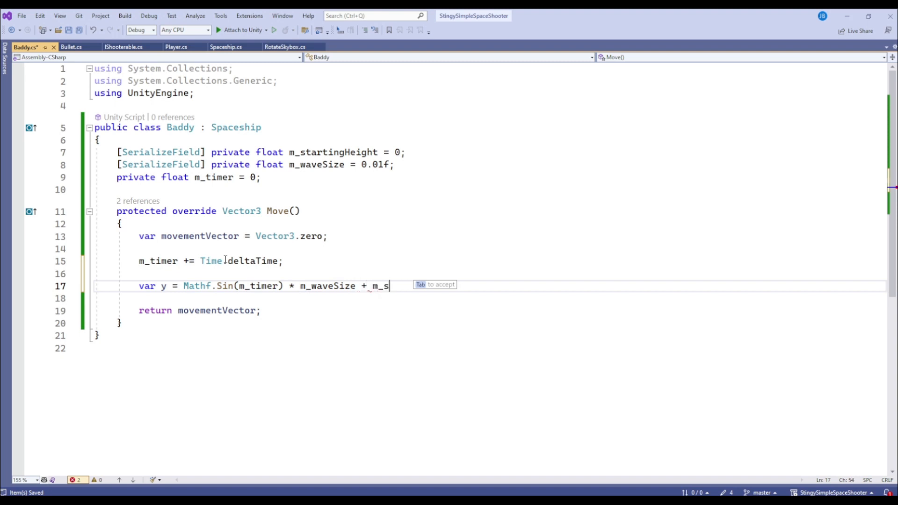
text(tartingHeight;)
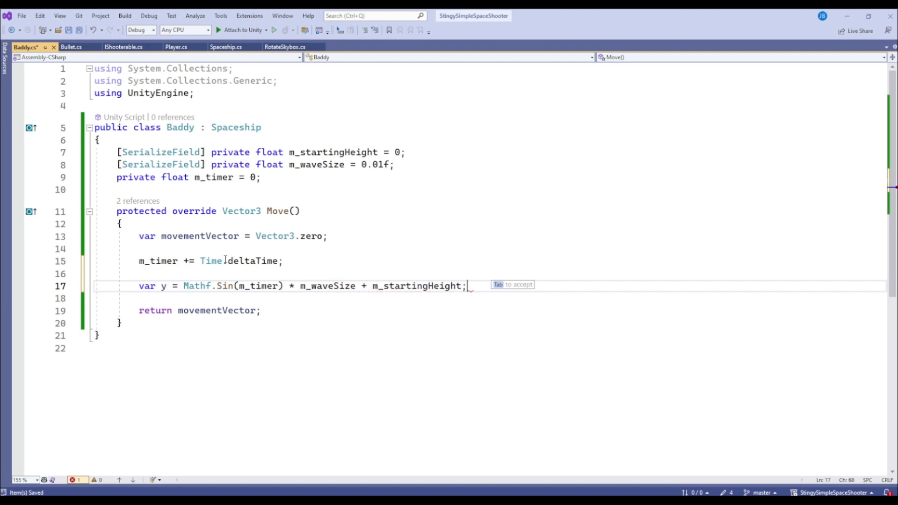
key(ctrl+s)
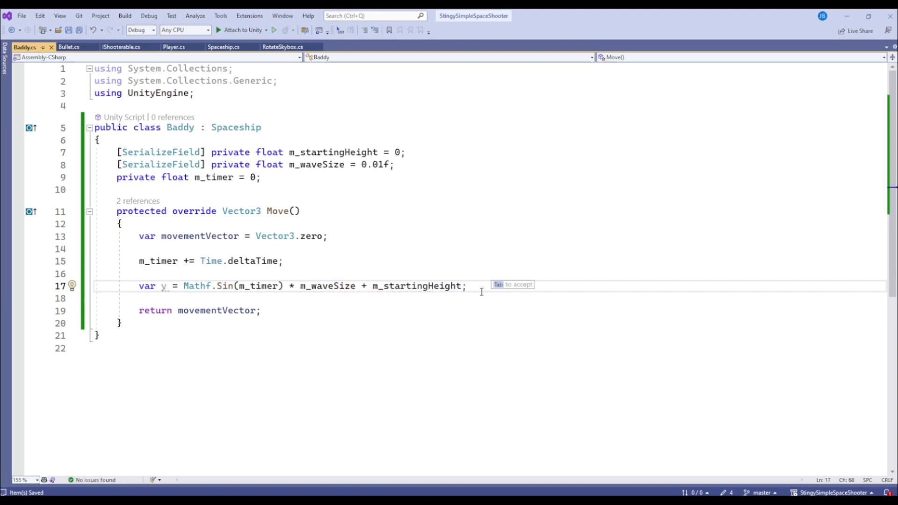
Step: Below the y declaration, assign movementVector.x = m_timer * GetMovementSpeed() * -1
key(Return)
key(Return)
text(mov)
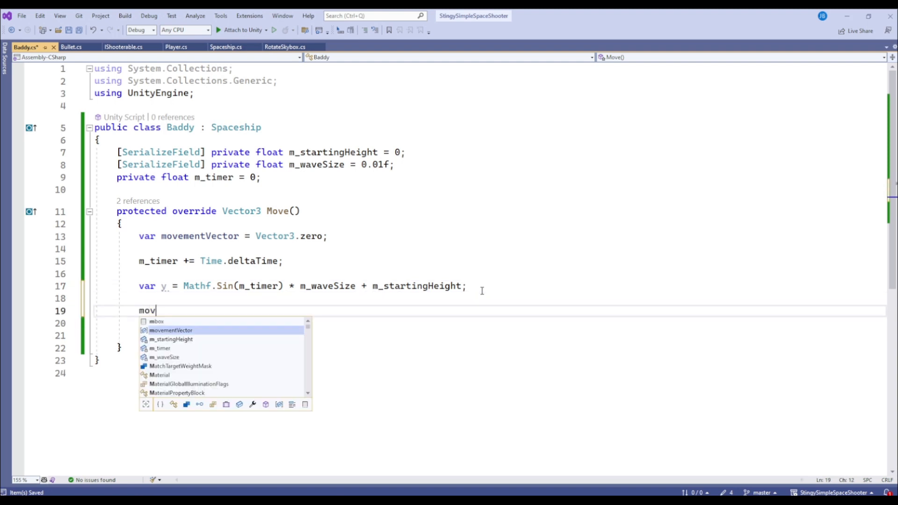
text(ementVector)
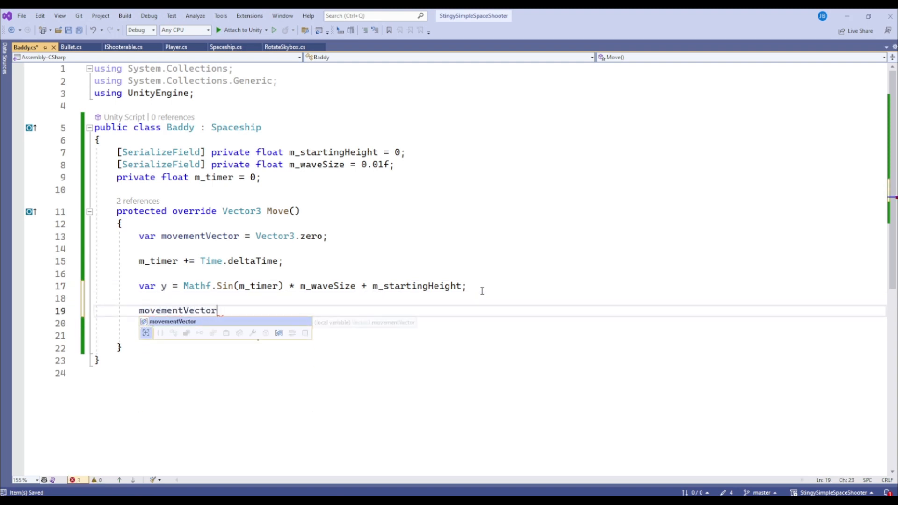
text((x)
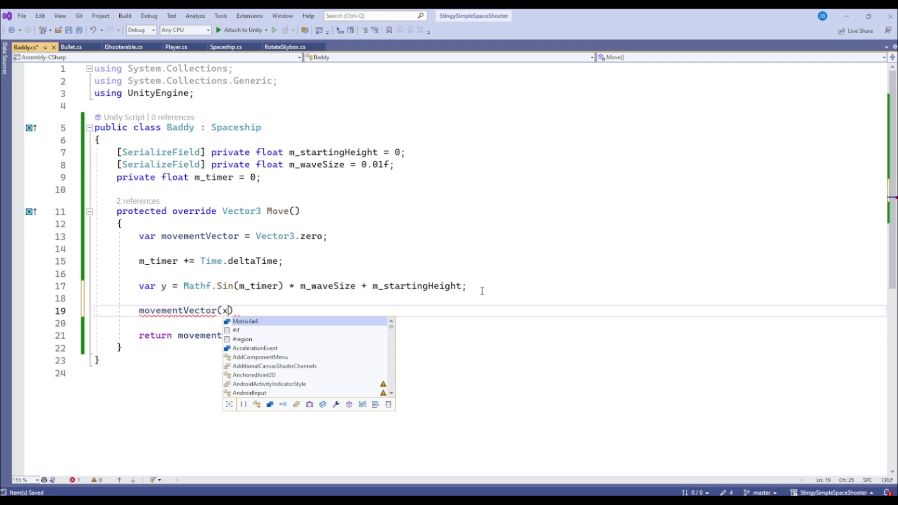
key(BackSpace)
key(BackSpace)
text(.x )
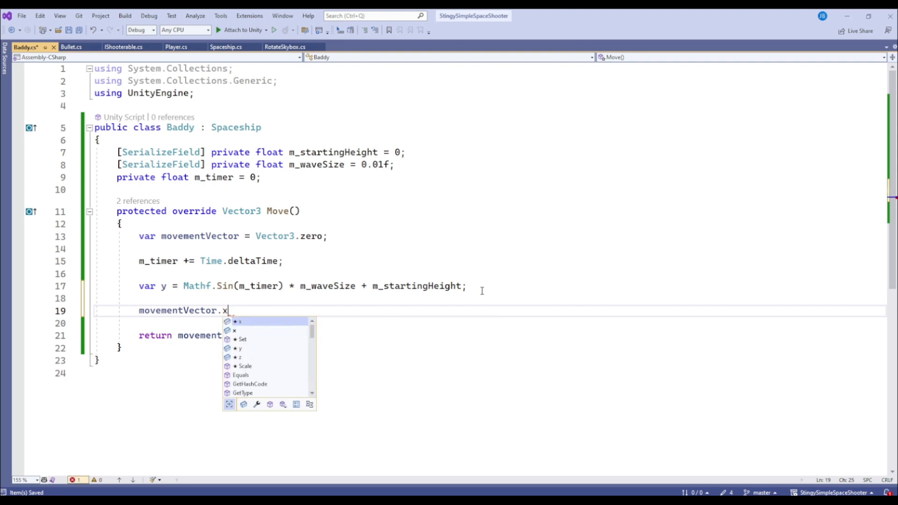
text(= m)
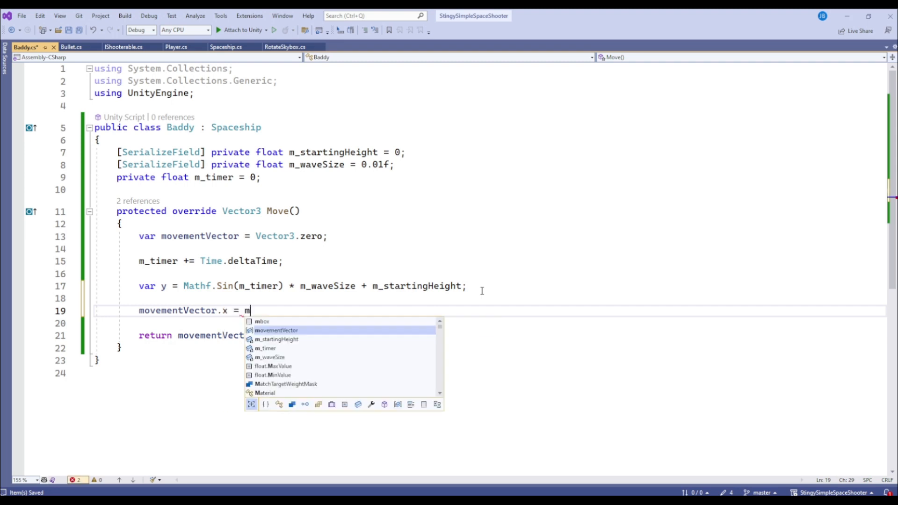
text(_timer * )
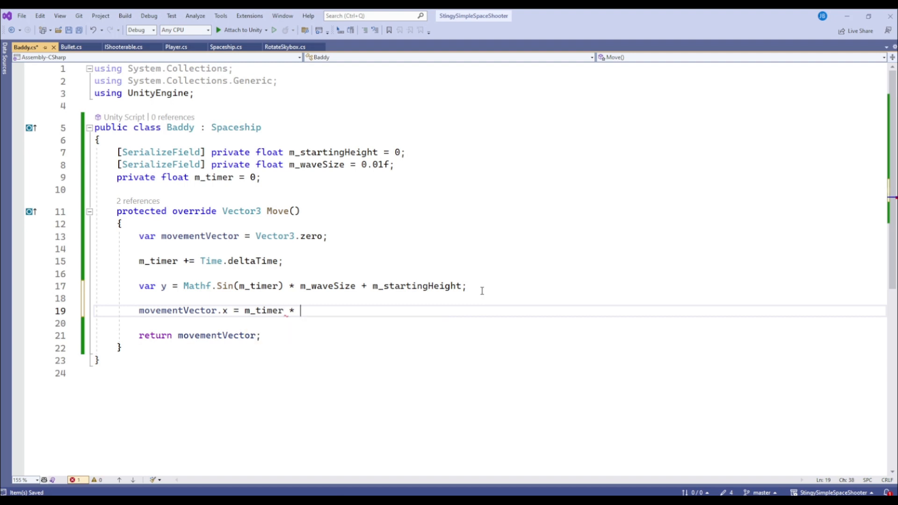
text(GetMovementSpeed() * -1;)
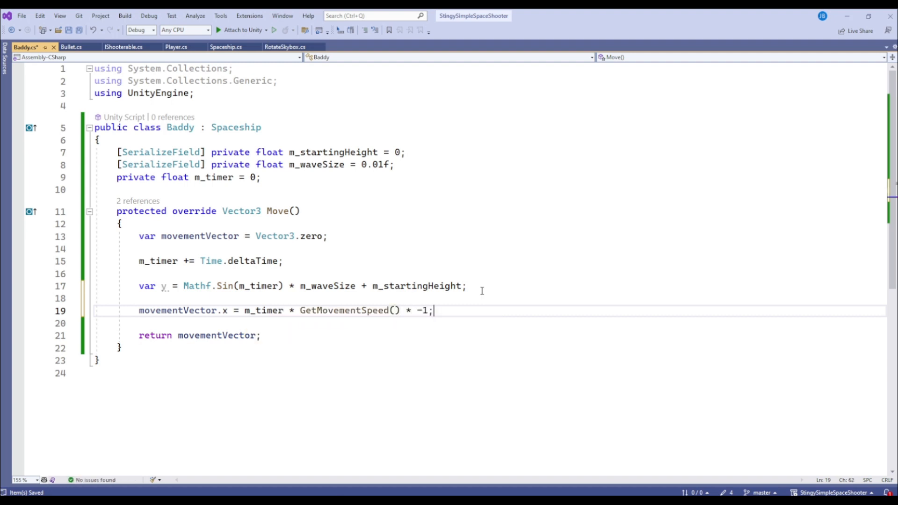
Step: Assign y to movementVector.y on the line below the x assignment and save the script
key(Return)
text(moveme)
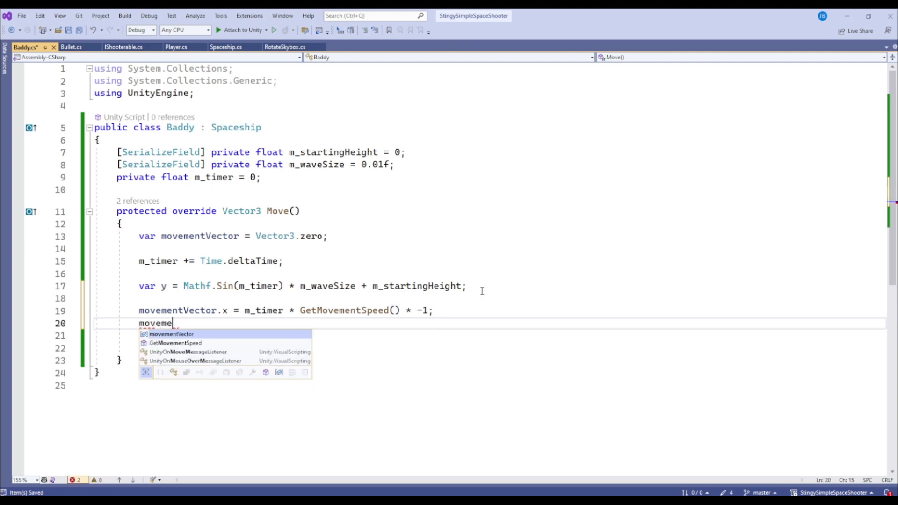
text(ntVector)
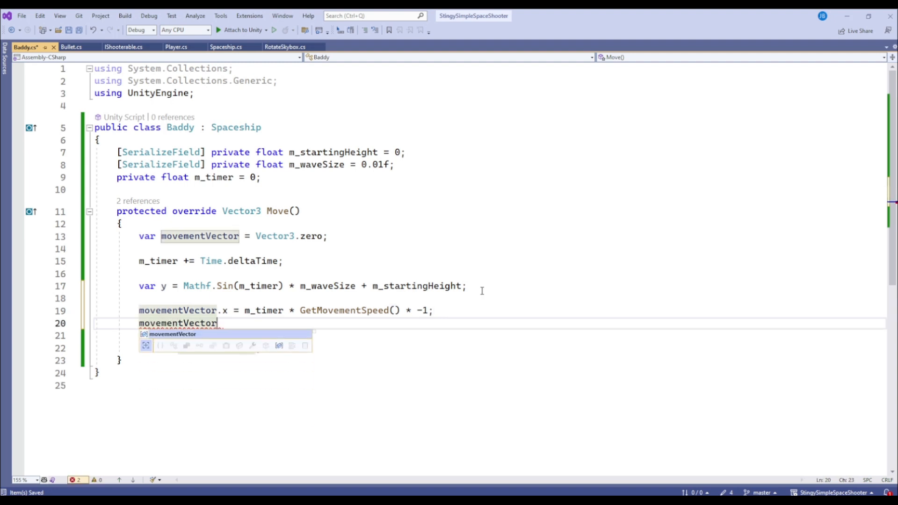
text(.y )
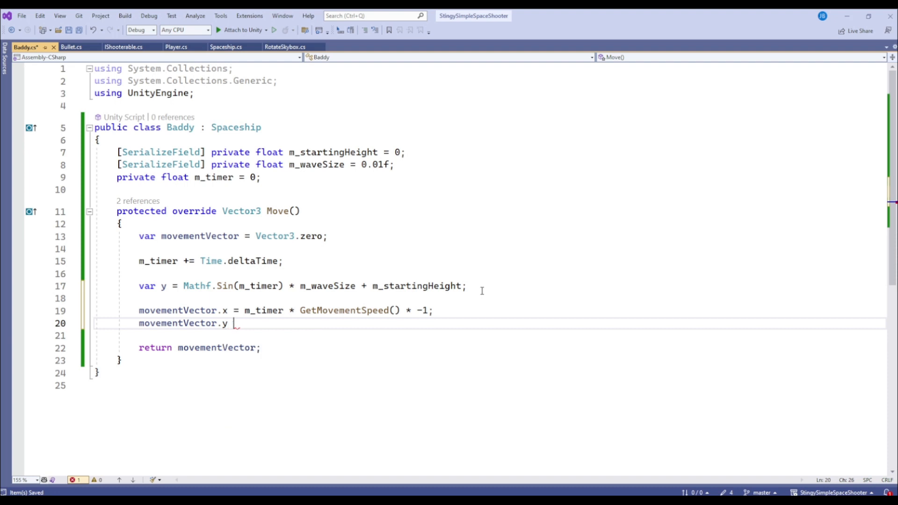
text(= y;)
key(ctrl+s)
key(Down)
key(Down)
key(Up)
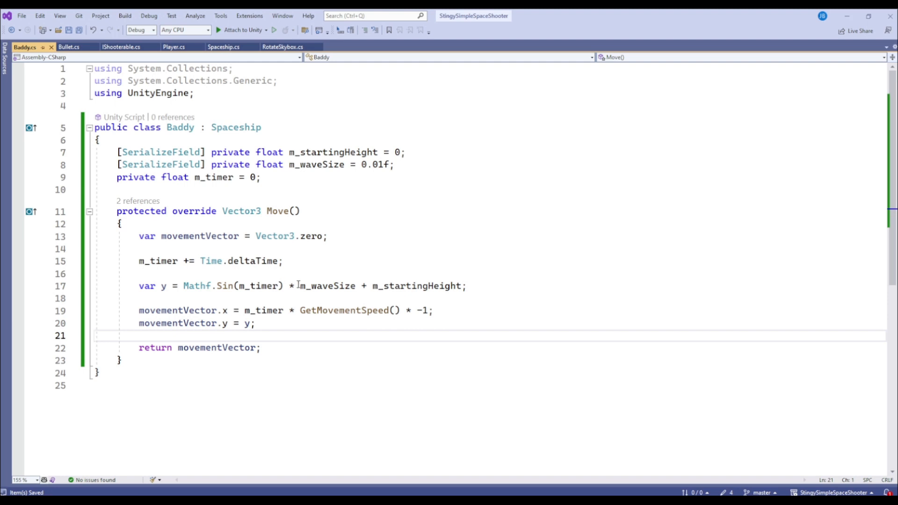
Step: Remove the unused System.Collections and System.Collections.Generic using directives from Baddy.cs and save it
drag(296, 80, 94, 70)
key(Delete)
key(Delete)
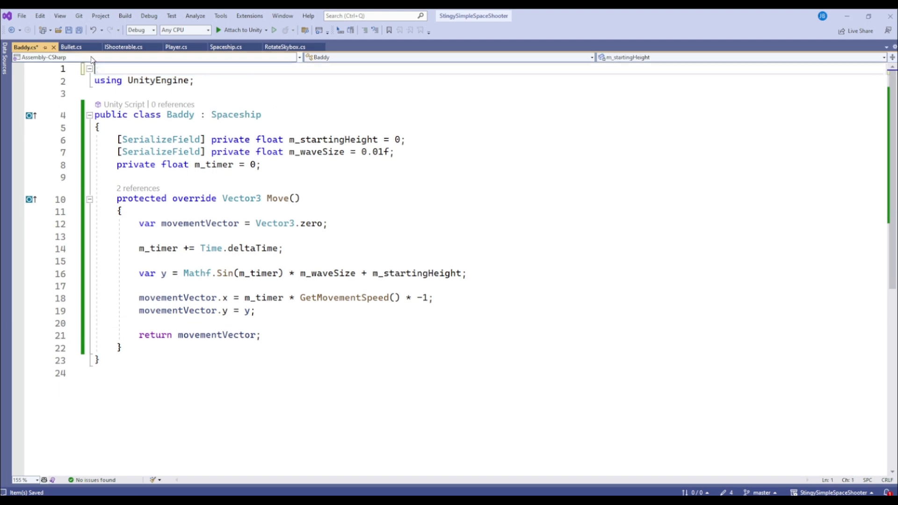
key(ctrl+s)
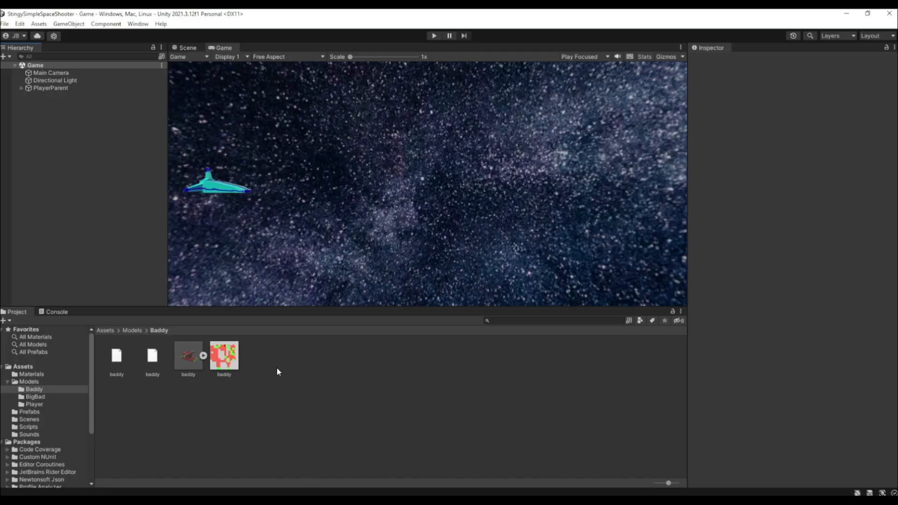
Step: Switch to Unity and place the baddy model from Models/Baddy into the scene
click(36, 390)
click(188, 49)
drag(190, 356, 521, 192)
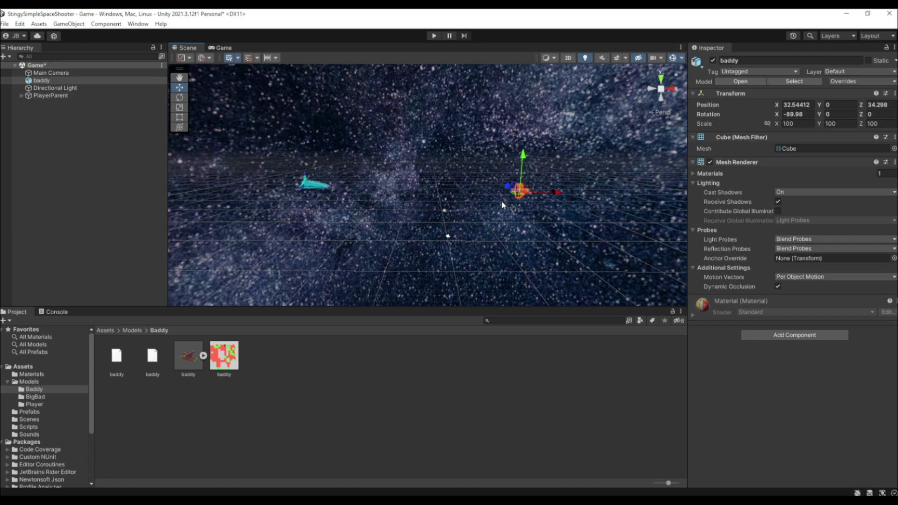
middle_drag(509, 201, 427, 216)
scroll(428, 218, up, 10)
middle_drag(445, 248, 363, 209)
scroll(375, 216, up, 2)
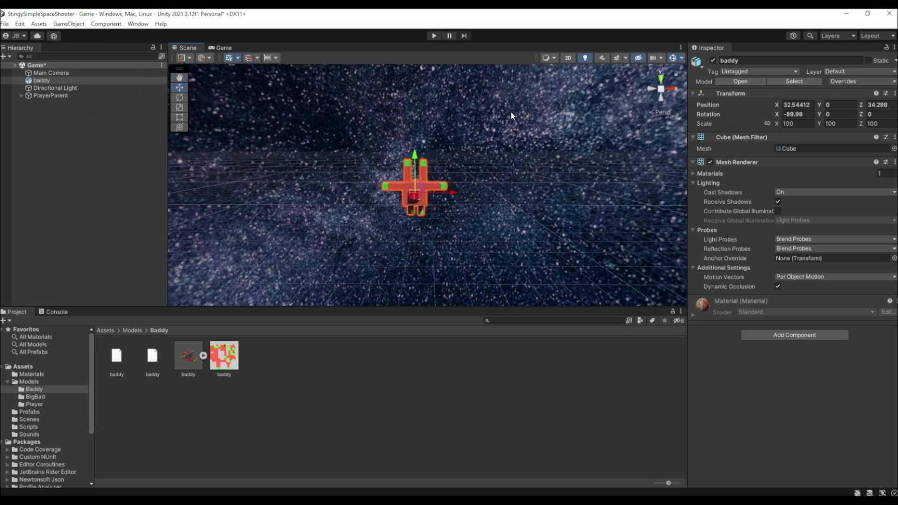
Step: Set the baddy object's X and Z positions to 0 and its X rotation to 0
click(798, 105)
text(0)
key(Tab)
key(Tab)
text(0)
click(797, 115)
text(0)
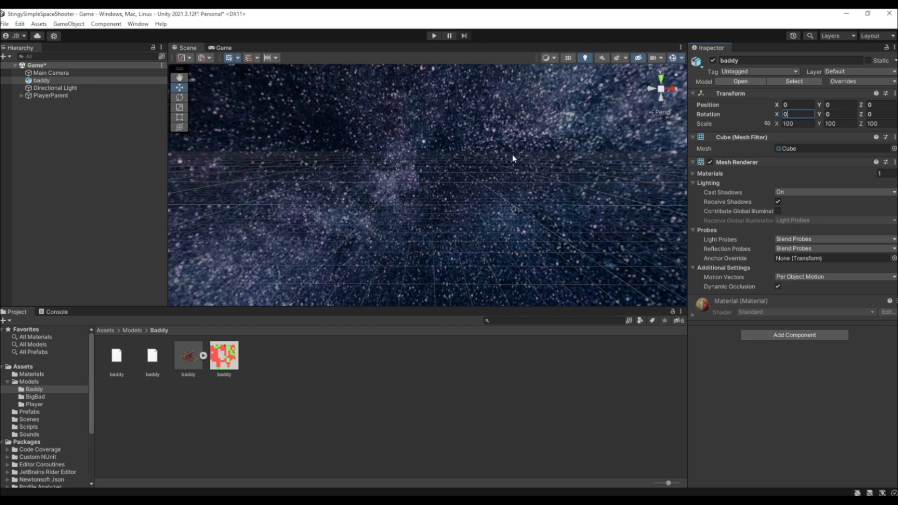
scroll(392, 196, down, 8)
middle_drag(392, 196, 472, 192)
scroll(429, 201, up, 2)
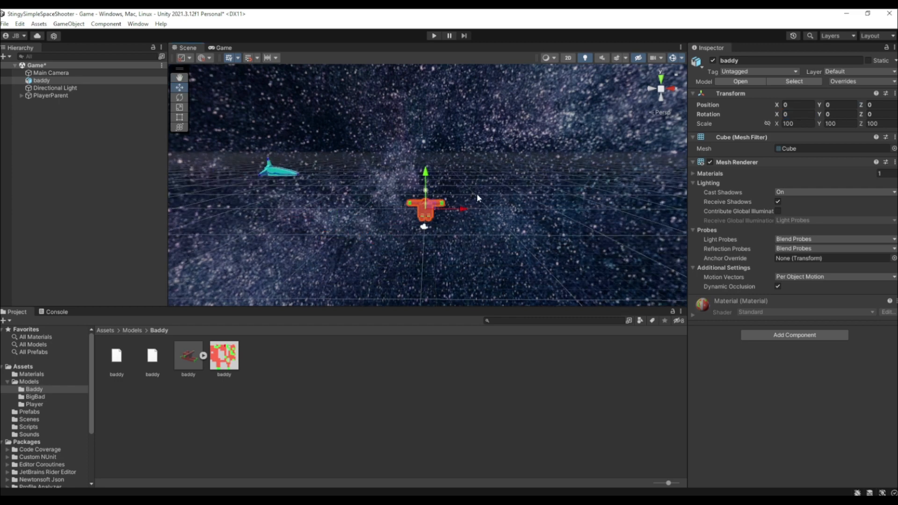
Step: Create an empty scene-level object named BaddyParent at position 0, 0, 0
click(44, 103)
right_click(45, 105)
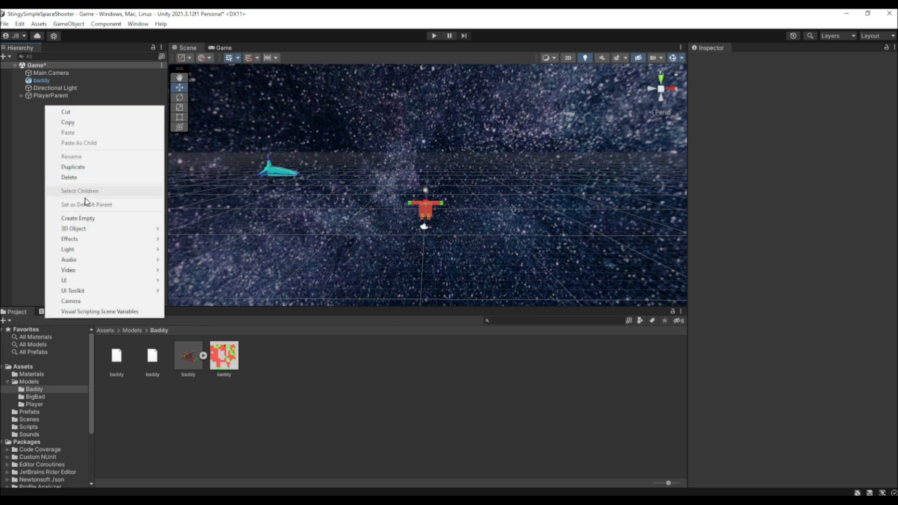
click(83, 218)
click(791, 97)
text(0)
key(Tab)
text(0)
key(Tab)
text(0)
click(768, 61)
text(BaddyParent)
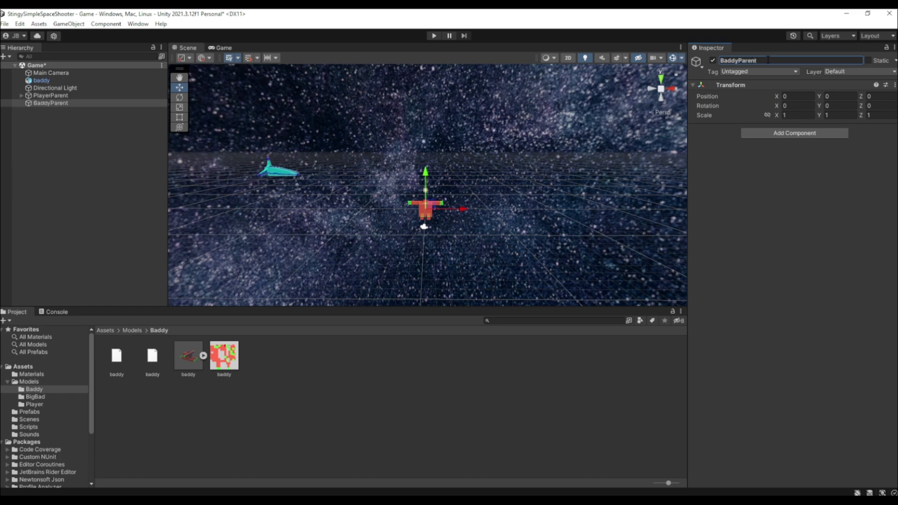
Step: Make the baddy model a child of BaddyParent
drag(41, 80, 52, 103)
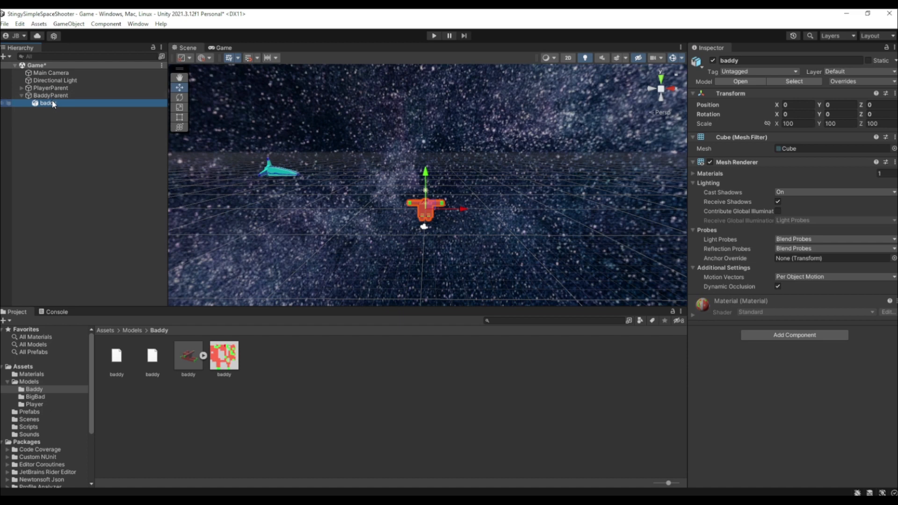
click(51, 102)
scroll(383, 182, up, 2)
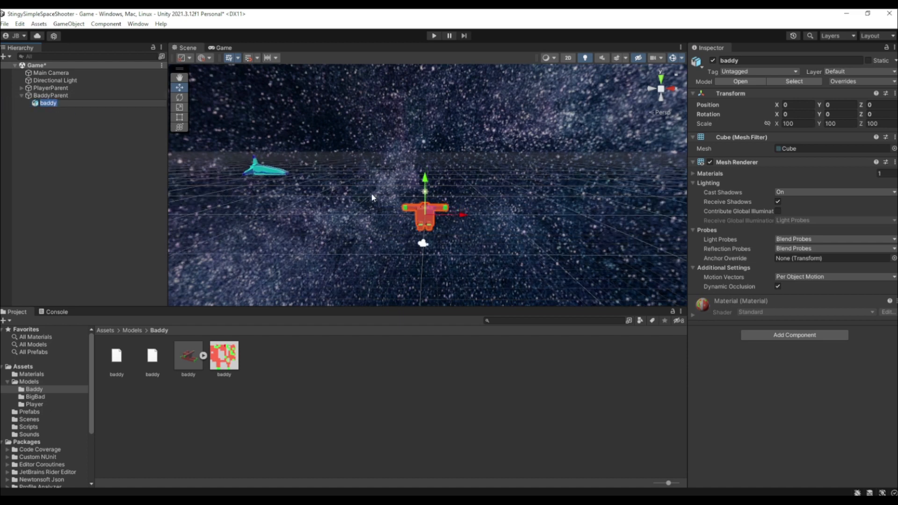
scroll(402, 205, down, 1)
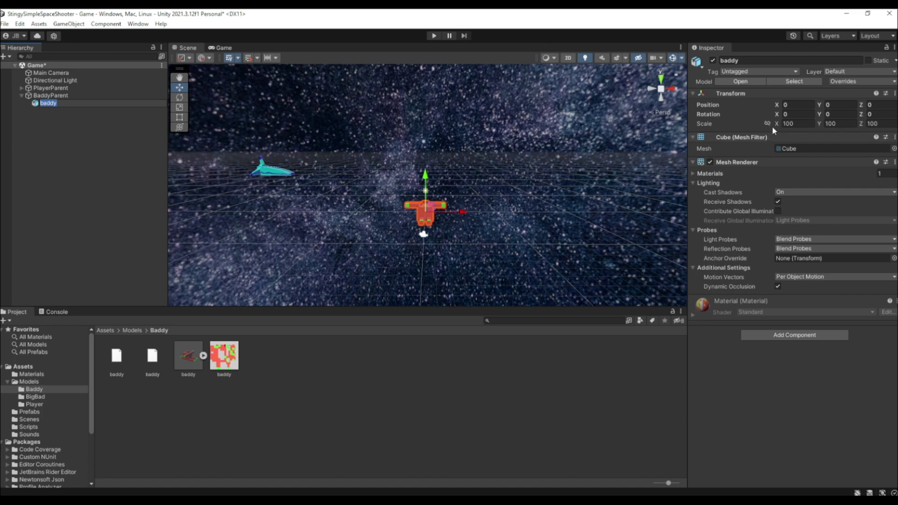
Step: Set the child baddy model's X rotation to 90 and check its orientation in the scene
click(797, 114)
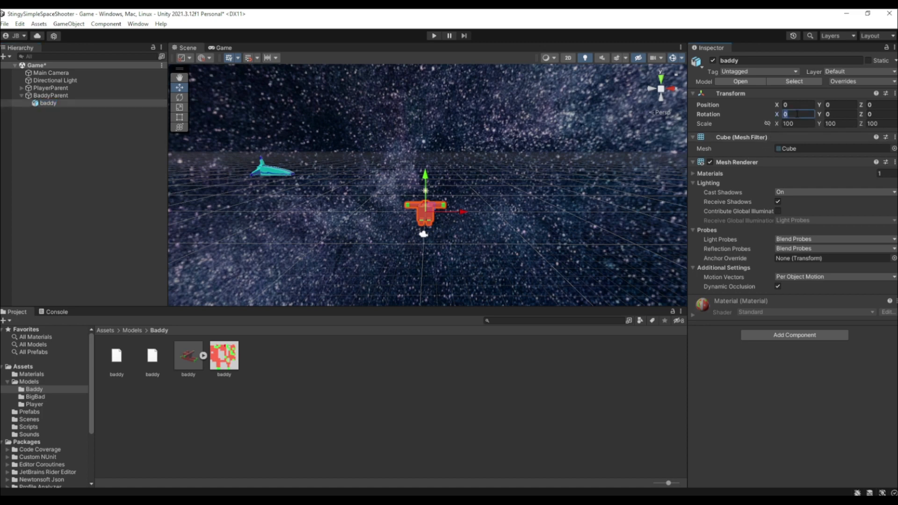
text(90)
middle_drag(455, 228, 385, 204)
right_drag(528, 206, 429, 207)
middle_drag(428, 206, 344, 214)
alt+drag(344, 215, 517, 204)
middle_drag(517, 204, 458, 216)
Step: Set BaddyParent's Y rotation to 90
click(71, 94)
click(836, 106)
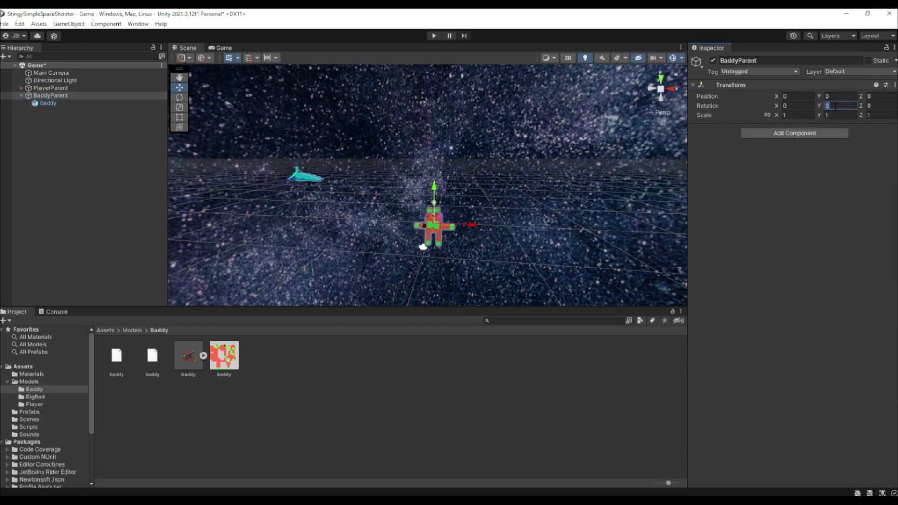
text(90)
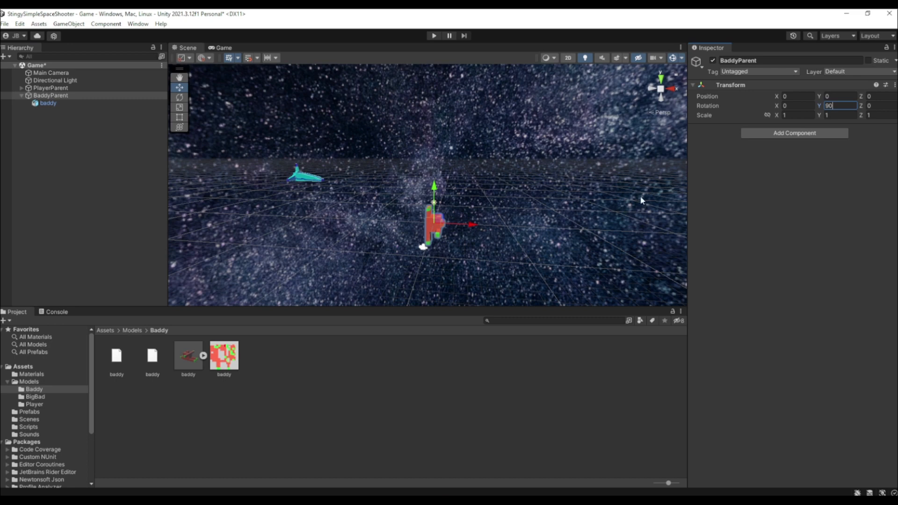
right_drag(399, 169, 474, 171)
Step: Check PlayerParent's Z position and set BaddyParent's Z position to 50 to match it
click(66, 89)
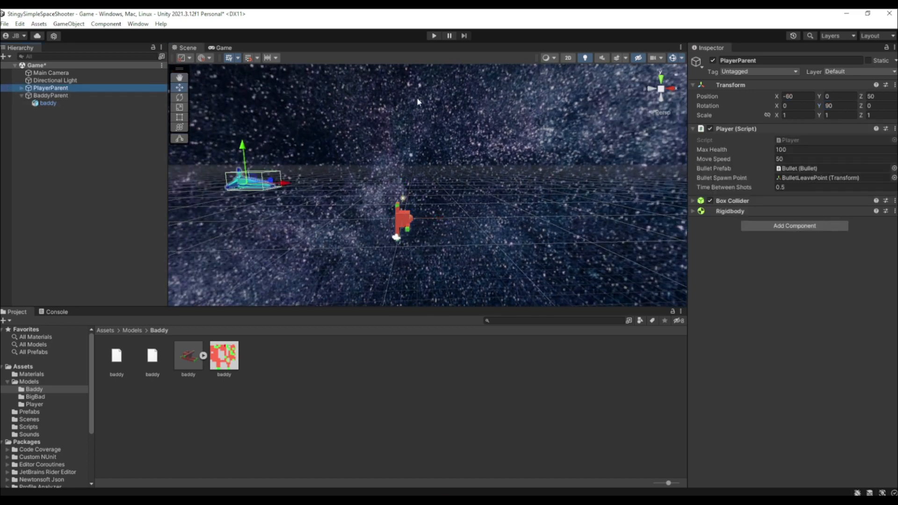
click(880, 96)
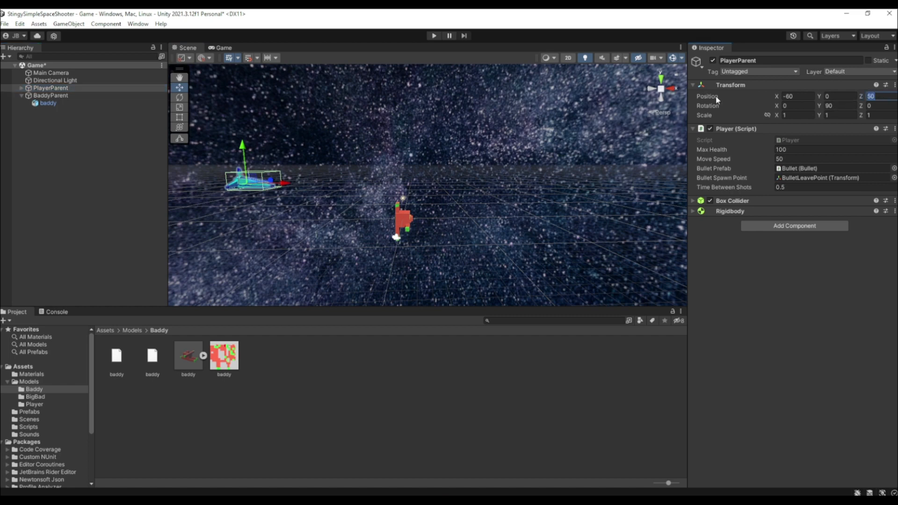
click(20, 96)
click(44, 96)
click(877, 96)
text(50)
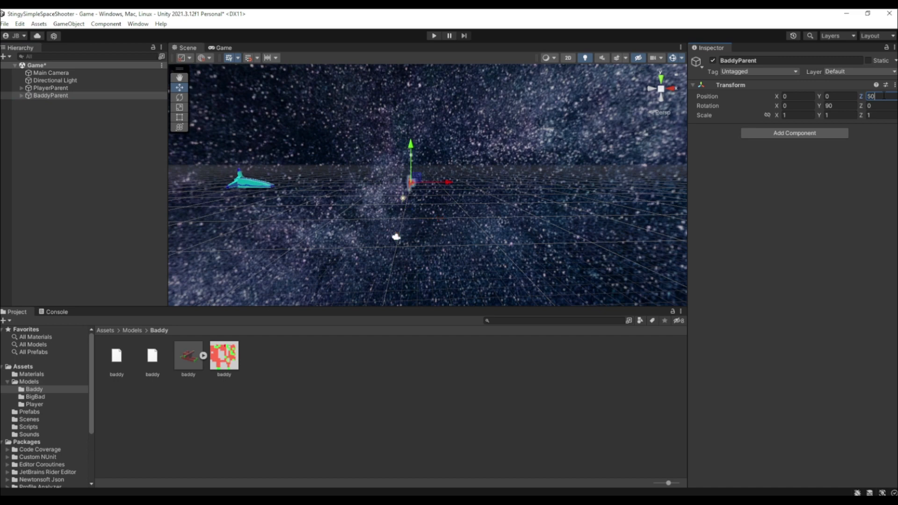
middle_drag(294, 154, 309, 265)
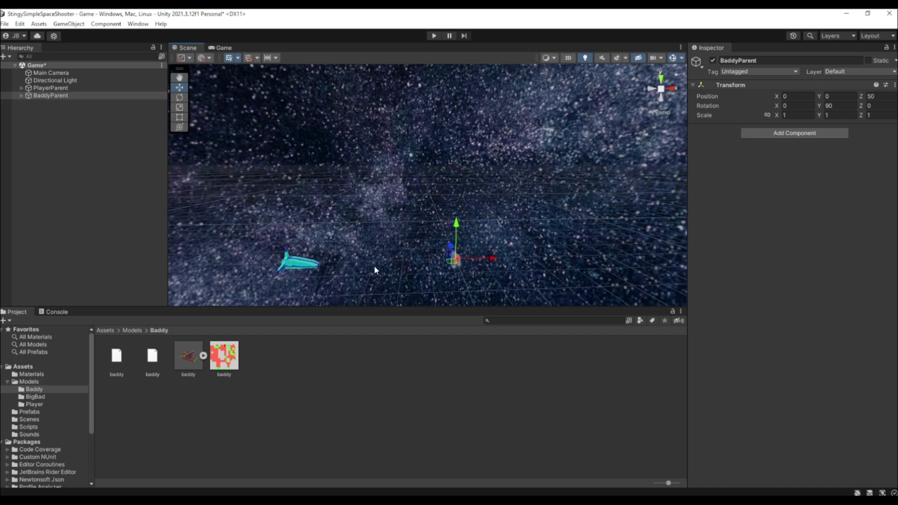
Step: Set BaddyParent's X position to 64.72 so it sits opposite the player ship in the game view
alt+drag(342, 269, 440, 308)
alt+drag(418, 209, 228, 69)
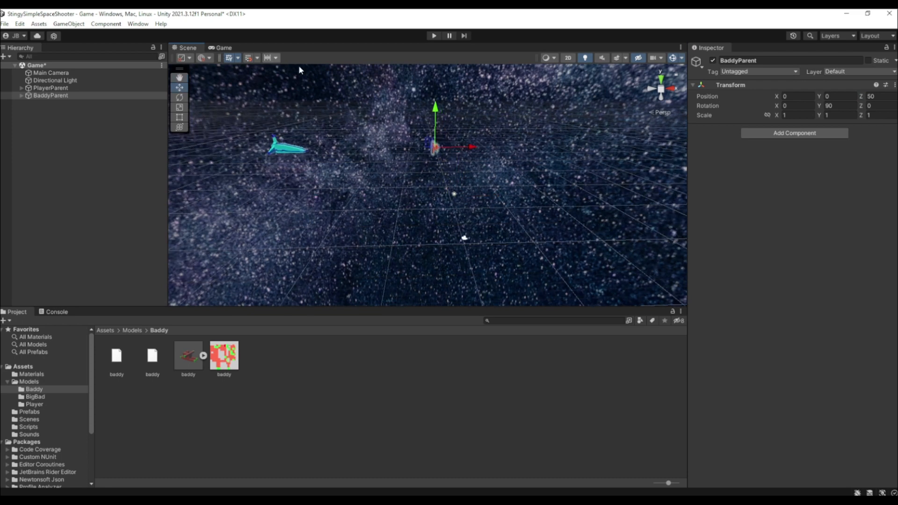
click(222, 48)
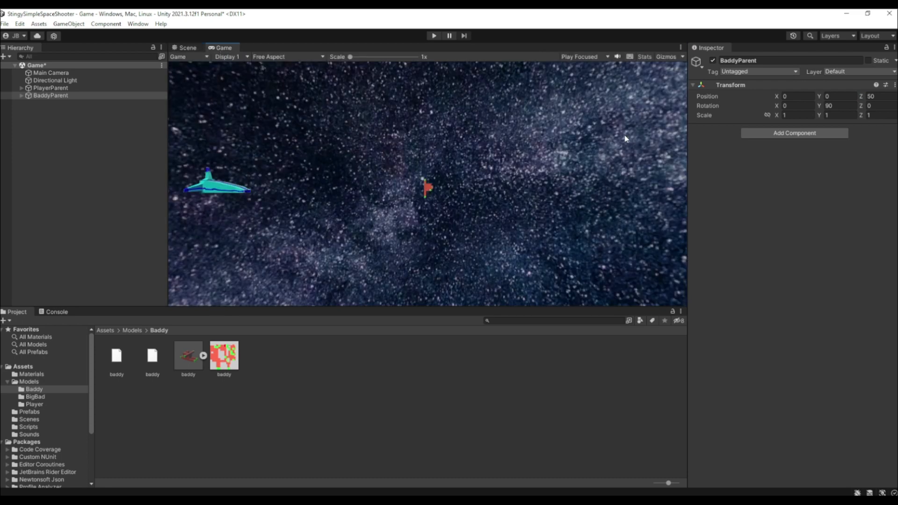
drag(778, 94, 10, 99)
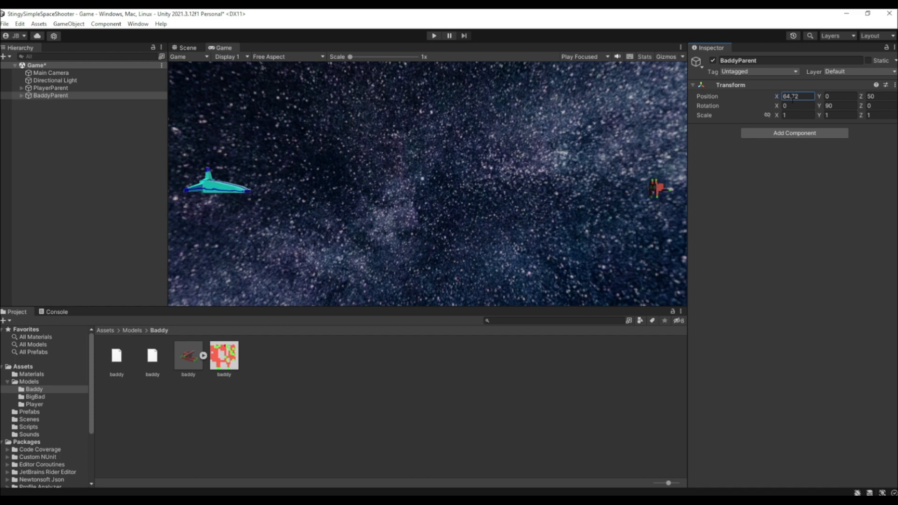
click(843, 96)
Step: Add the Baddy script component to BaddyParent
click(764, 133)
text(baddy)
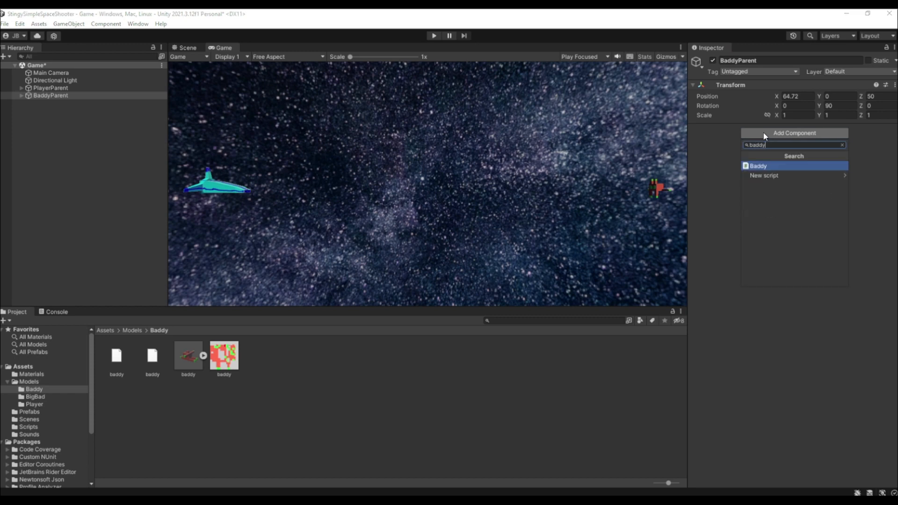
key(Return)
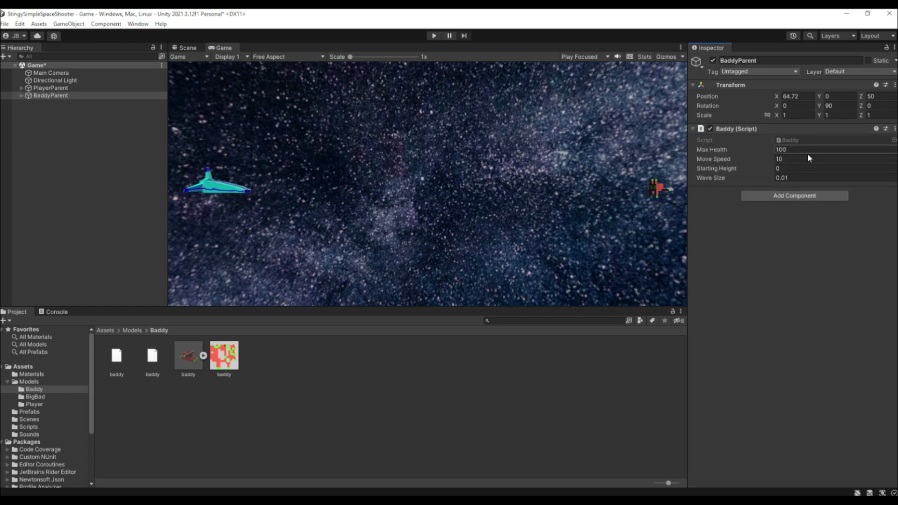
Step: Set the Baddy script's Move Speed to 0.01 and Wave Size to 0.1, save the scene and play-test it
click(800, 178)
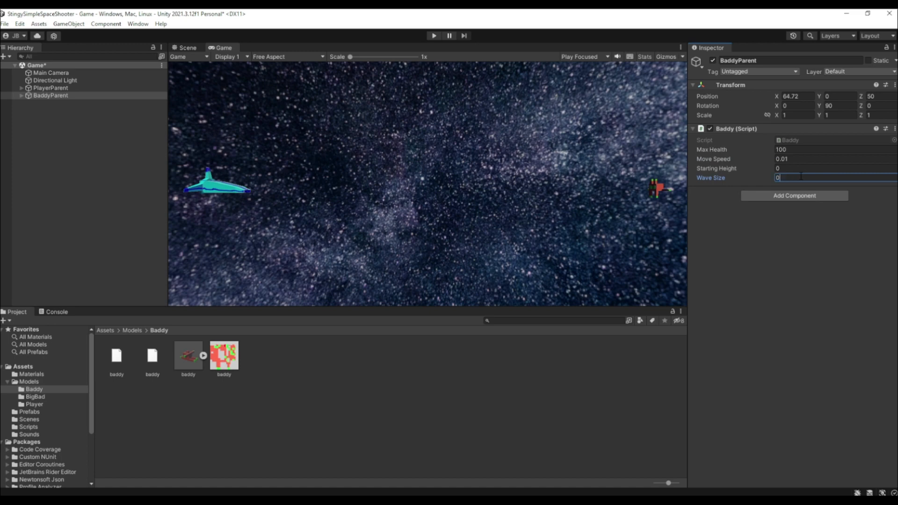
key(ctrl+s)
click(430, 37)
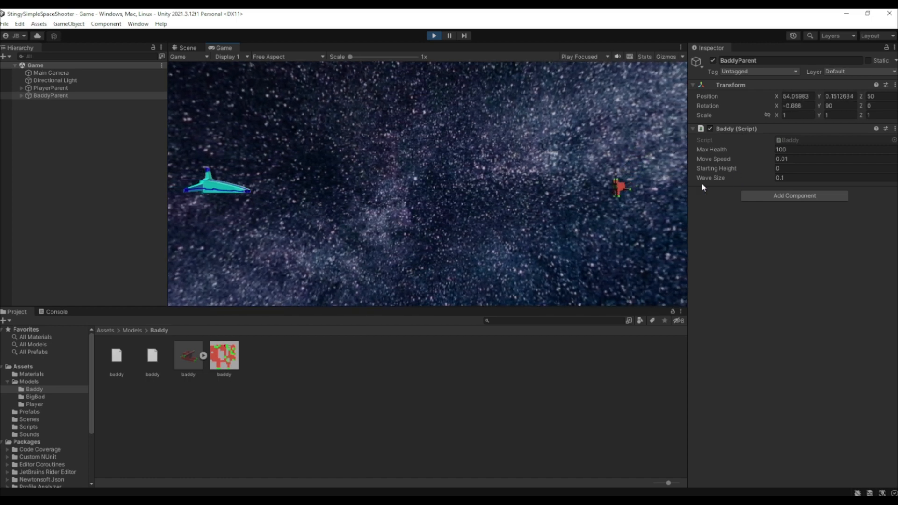
key(ctrl+p)
Step: Set the baddy's Move Speed to 0.05 and play-test its movement
click(802, 159)
text(0.05)
click(435, 35)
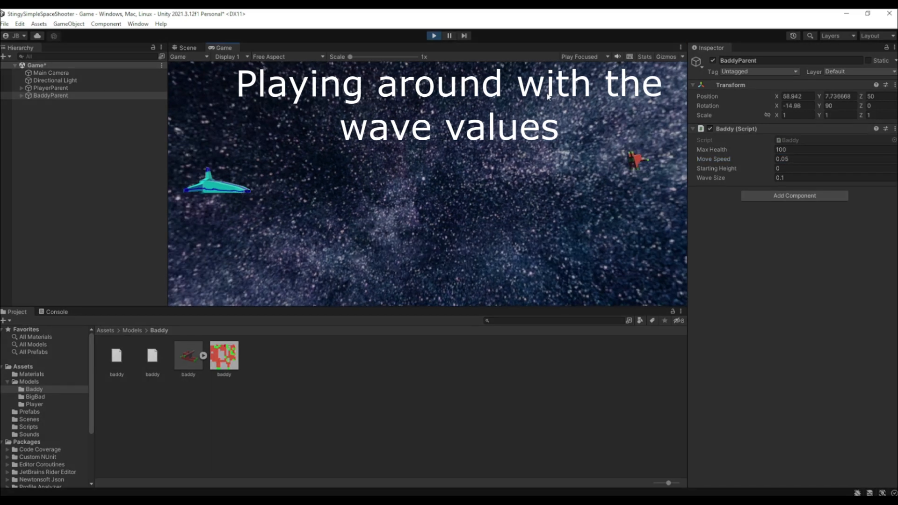
click(434, 36)
Step: Set the baddy's Move Speed to 0.08 and Wave Size to 0.3, and play-test its movement
click(804, 159)
text(0.08)
click(803, 178)
text(0.3)
click(434, 36)
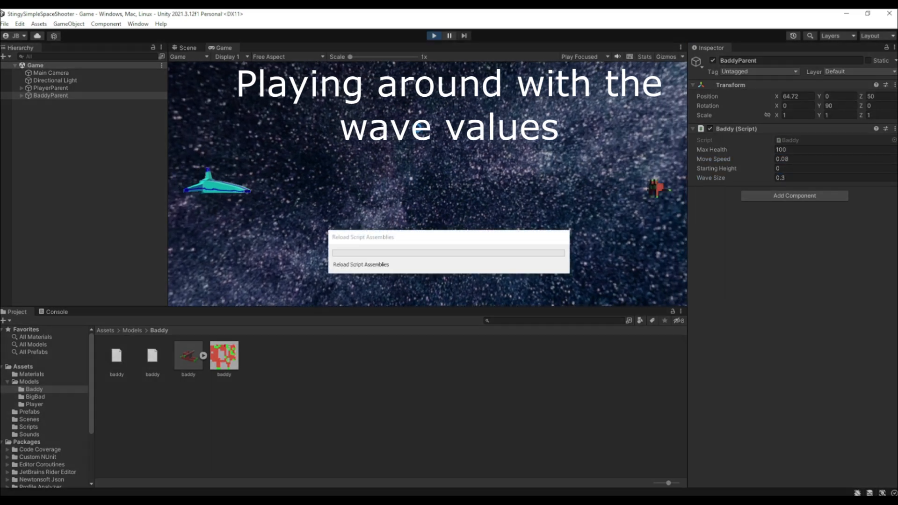
key(ctrl+p)
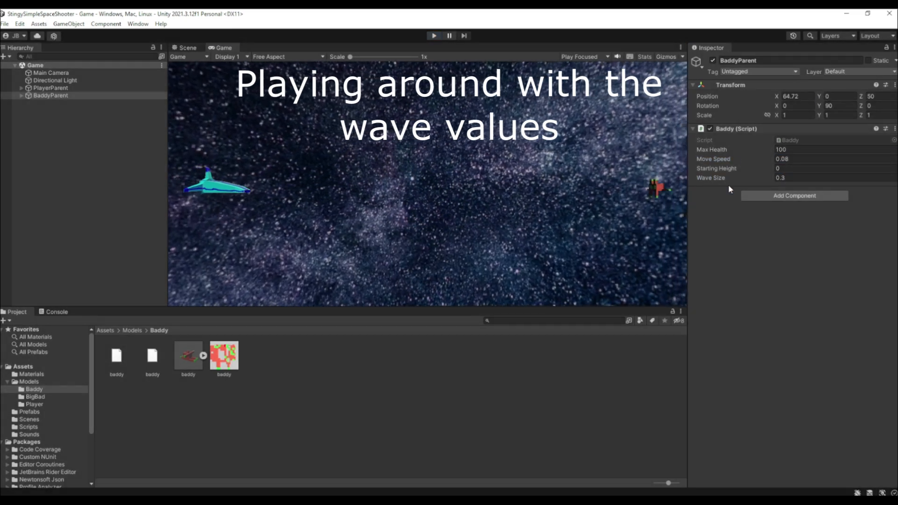
Step: Play-test the baddy with a Starting Height of -1, and again with it reset to 0
click(802, 169)
text(-1)
click(434, 35)
mouse_move(760, 169)
mouse_down()
mouse_move(752, 168)
mouse_move(773, 172)
mouse_up()
click(435, 35)
click(801, 169)
text(0)
click(434, 35)
click(434, 36)
Step: Set the baddy's Wave Size to 0.5 and play-test its flight across the screen
click(803, 178)
text(0.5)
click(807, 158)
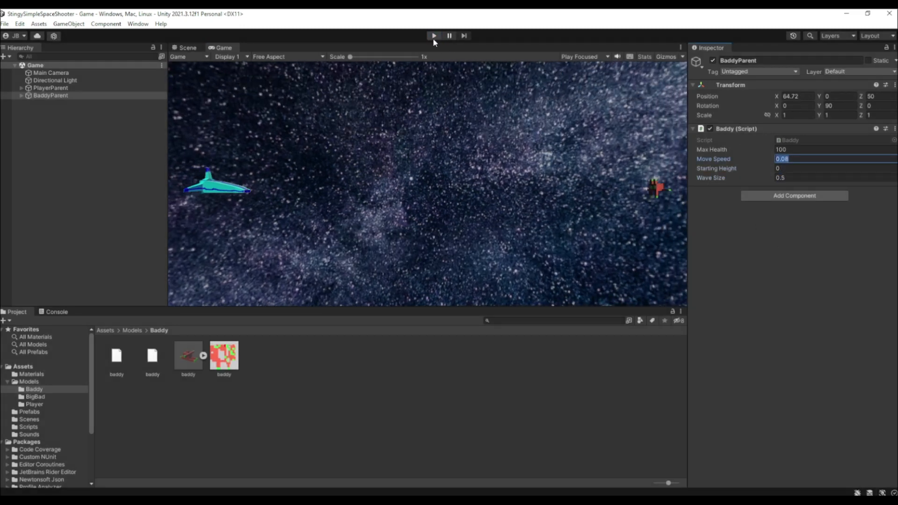
click(434, 36)
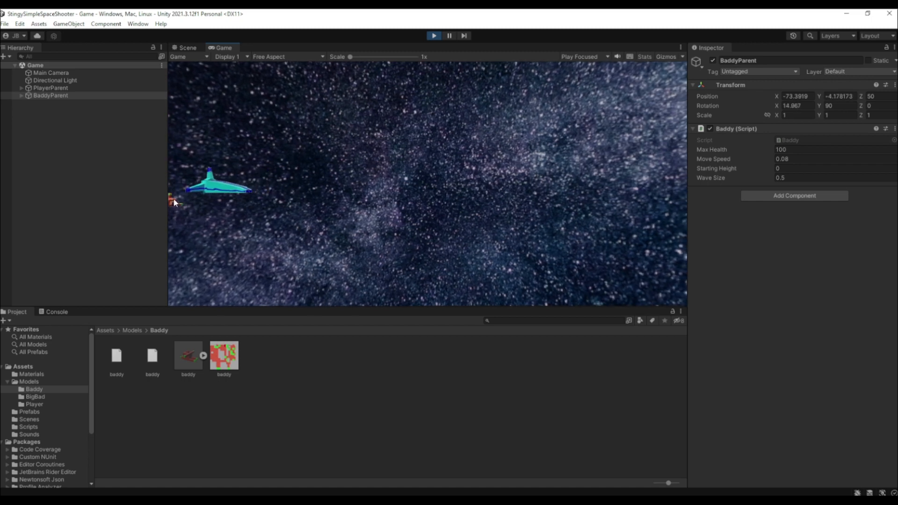
click(436, 37)
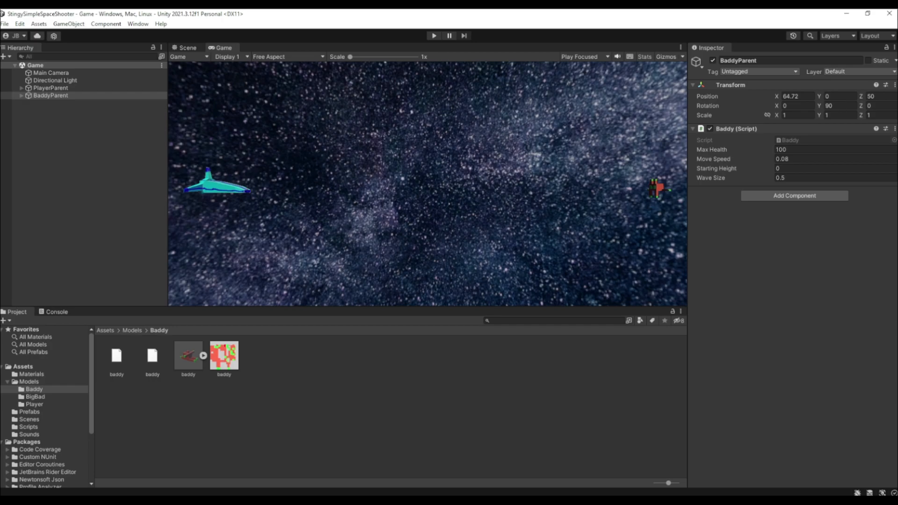
Step: Switch to Visual Studio, add the serialized field "private bool m_canMoveBeyondBounds = false;" below m_moveSpeed in Spaceship.cs, and save
click(330, 466)
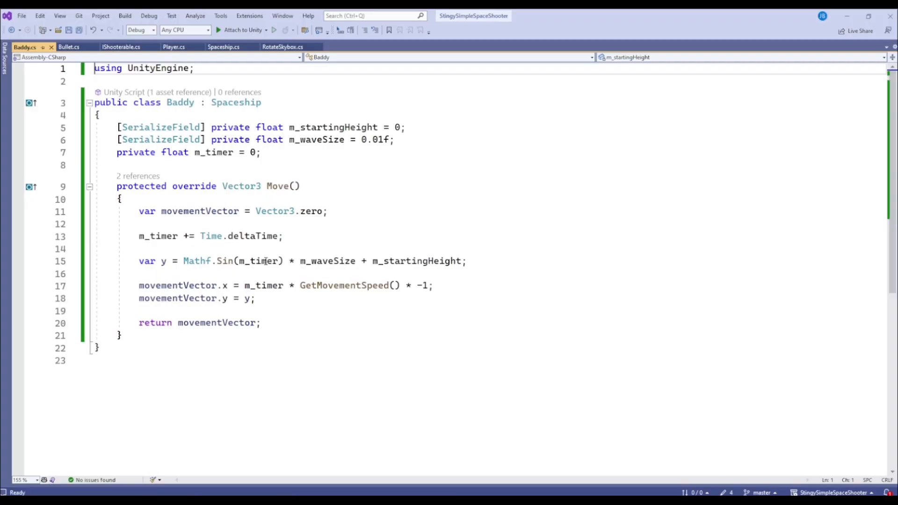
click(217, 47)
scroll(264, 160, up, 20)
click(401, 152)
key(Return)
text(pr)
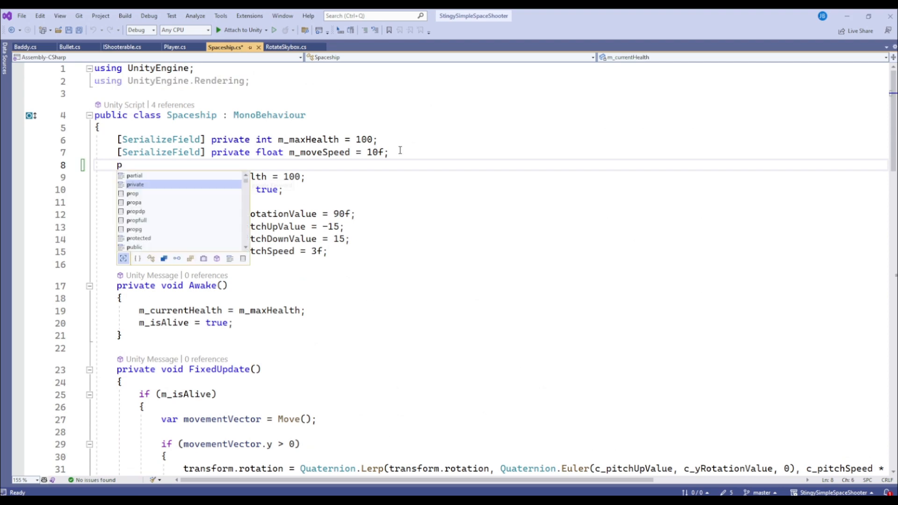
key(BackSpace)
key(BackSpace)
text([SerializeF)
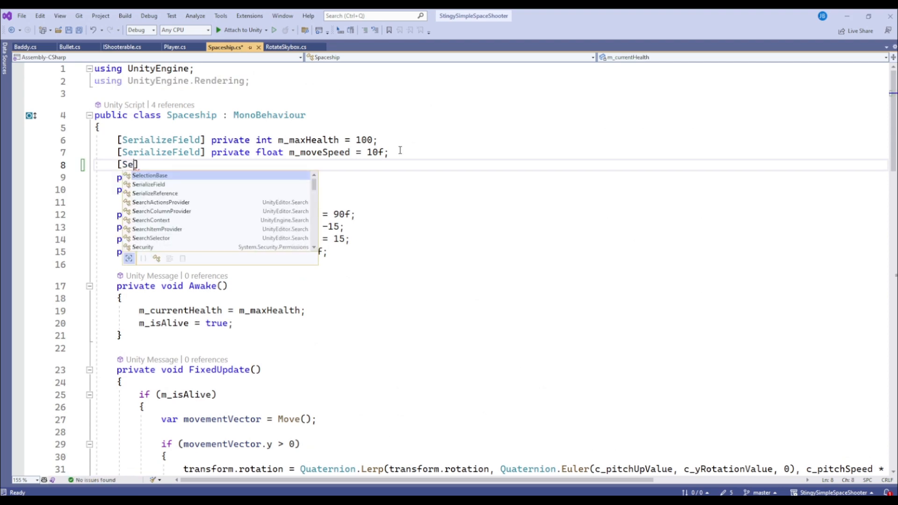
text(ield] private)
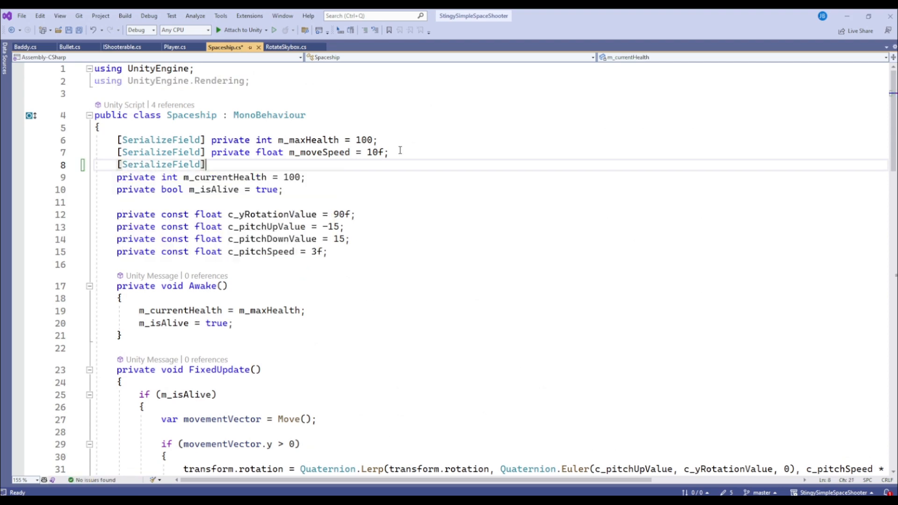
text( bool m_canMove)
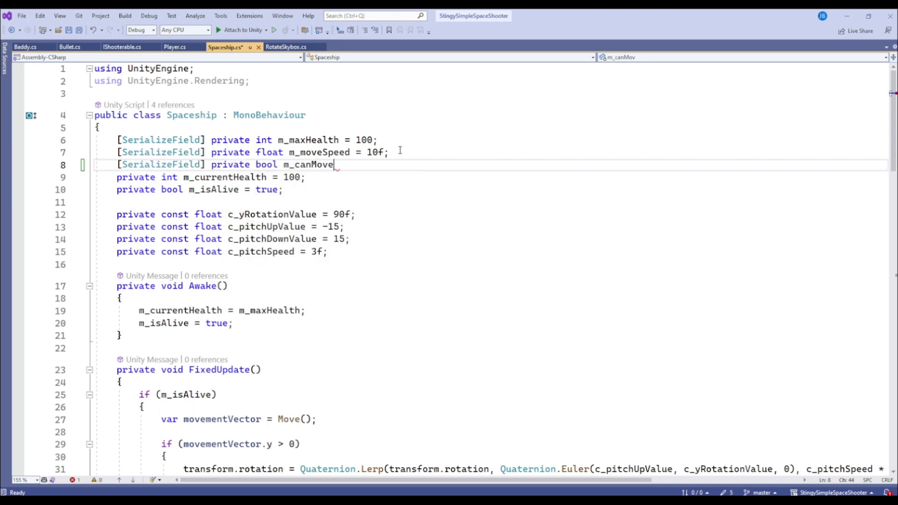
text(BeyondBounds = false;)
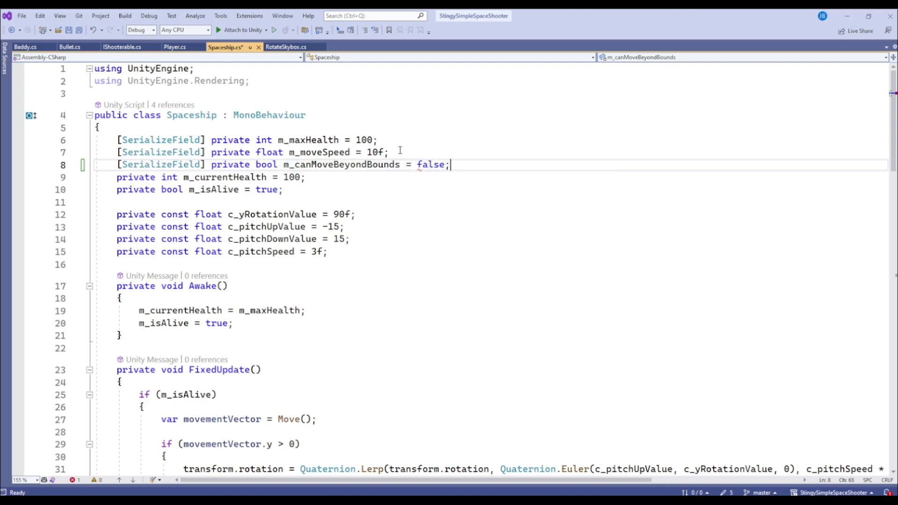
key(ctrl+s)
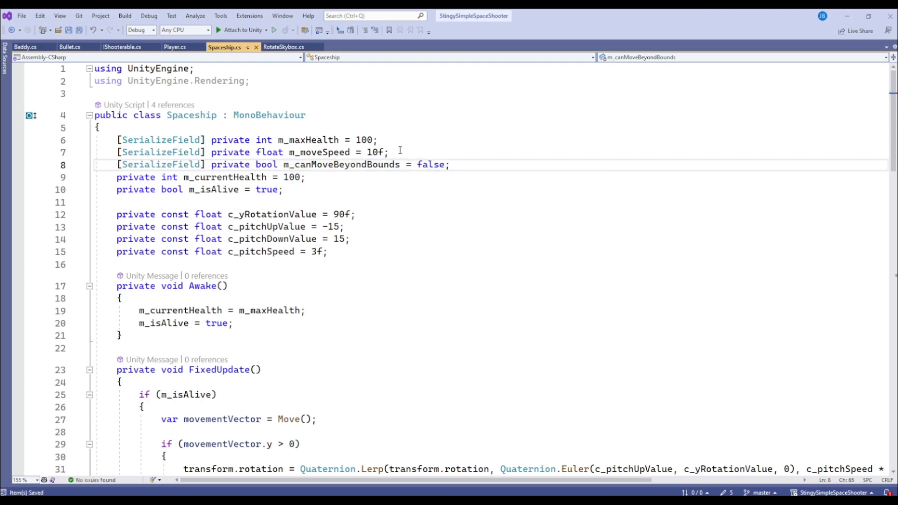
Step: Insert a blank line between m_canMoveBeyondBounds and m_currentHealth, and save the script
key(Return)
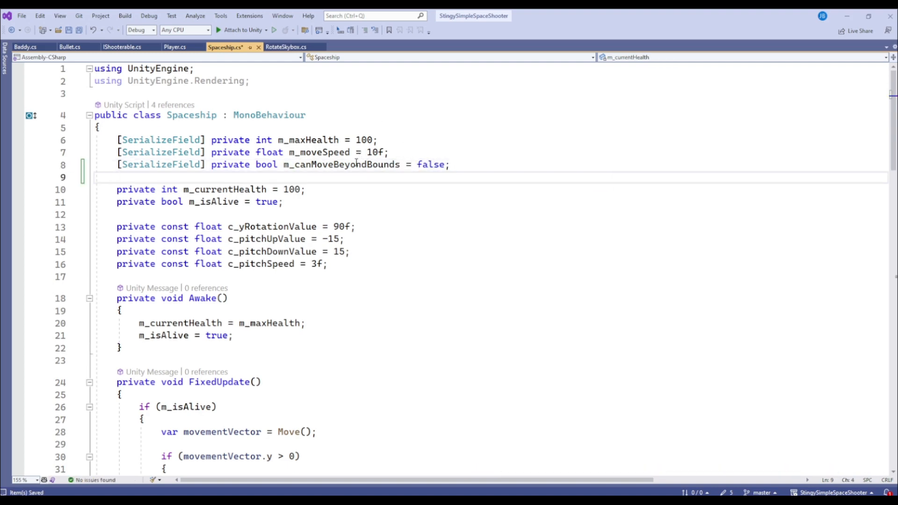
key(BackSpace)
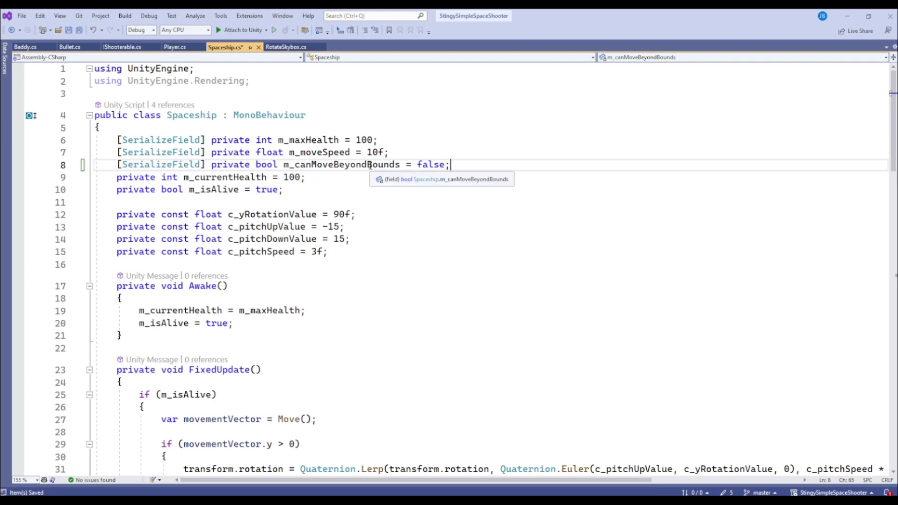
key(Return)
click(334, 165)
key(ctrl+s)
Step: In FixedUpdate, add the condition "if (!m_canMoveBeyondBounds)" directly before the screenCoordinates declaration
double_click(343, 166)
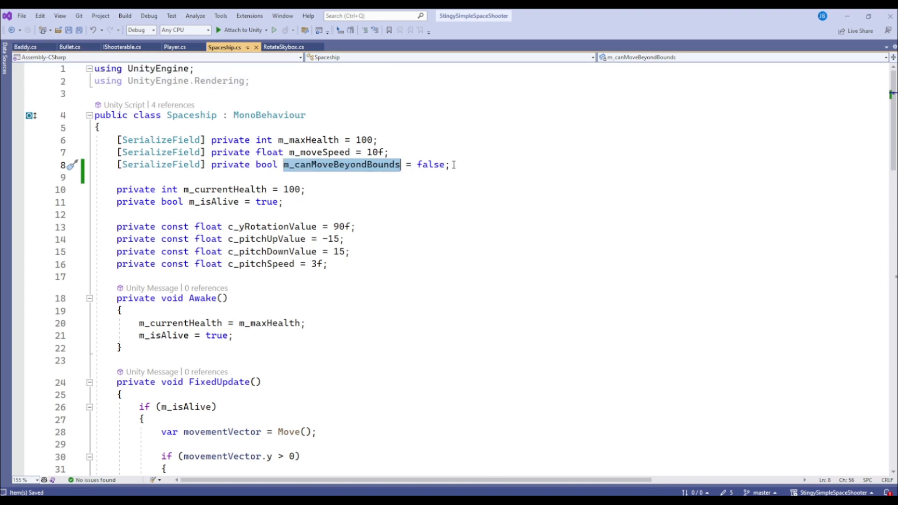
scroll(396, 197, down, 5)
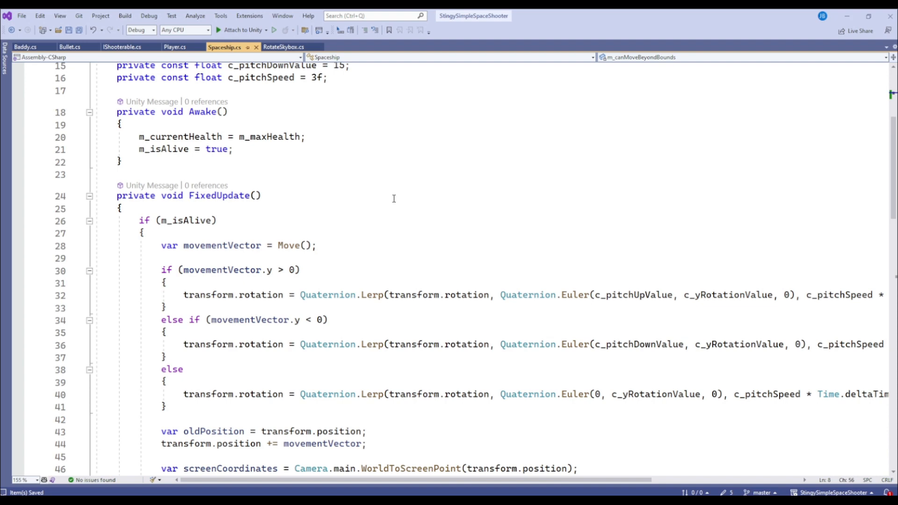
scroll(305, 209, down, 5)
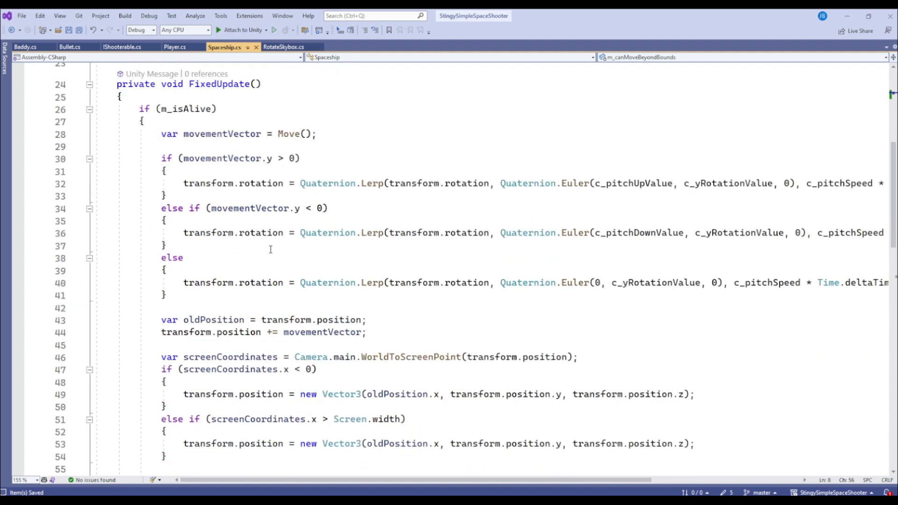
click(270, 269)
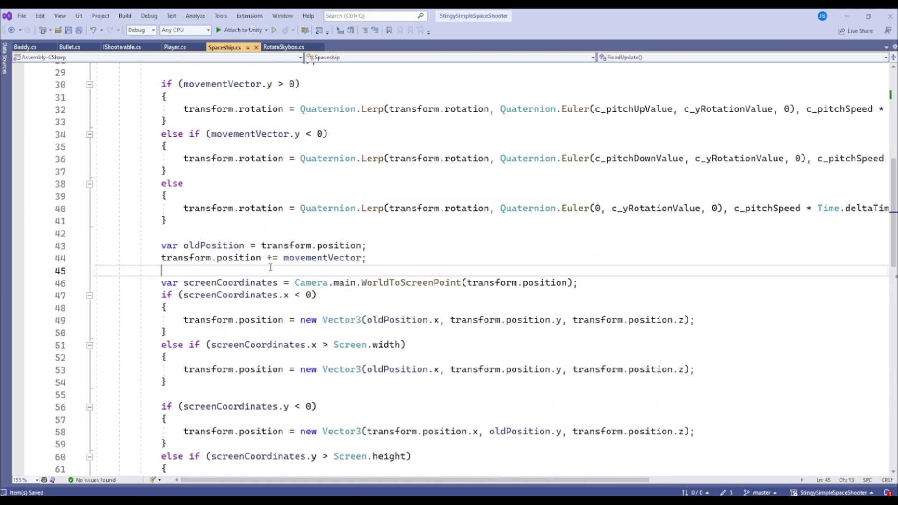
scroll(244, 274, down, 3)
key(Return)
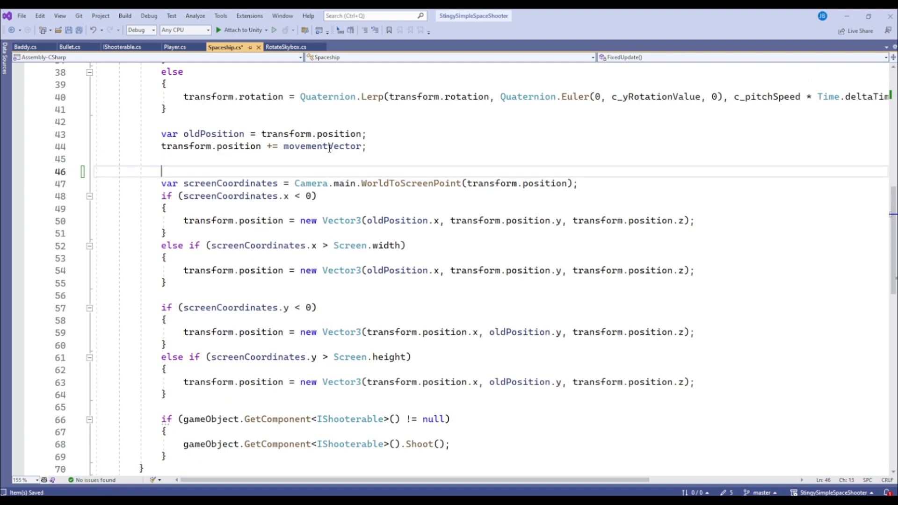
text(if (m_canMoveBeyondBounds)
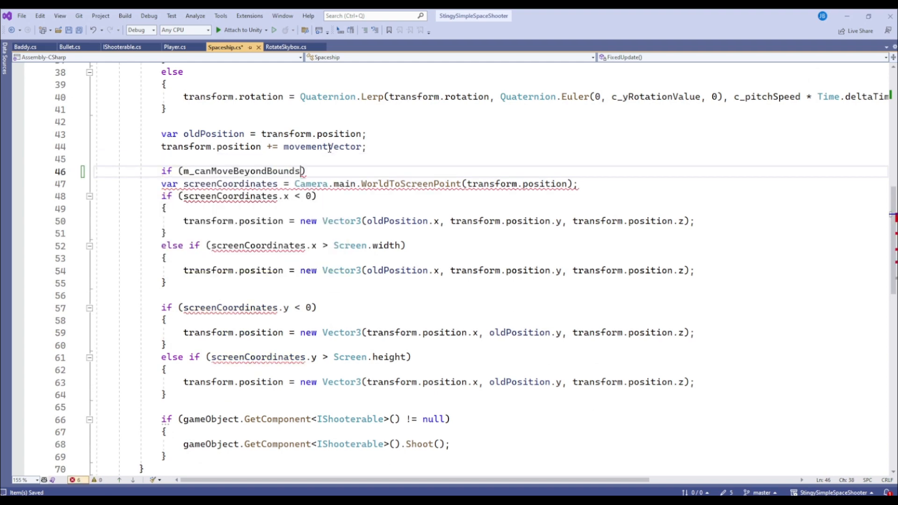
key(Left)
key(Left)
key(Left)
text(!)
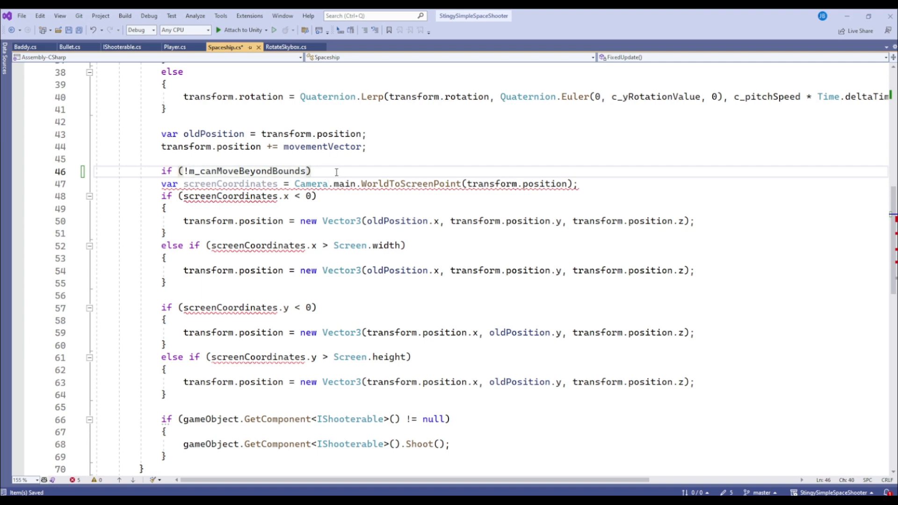
Step: Enclose the screenCoordinates declaration and all four screen-edge checks in the new condition's braces, and save the script
key(Return)
text({)
scroll(336, 172, down, 3)
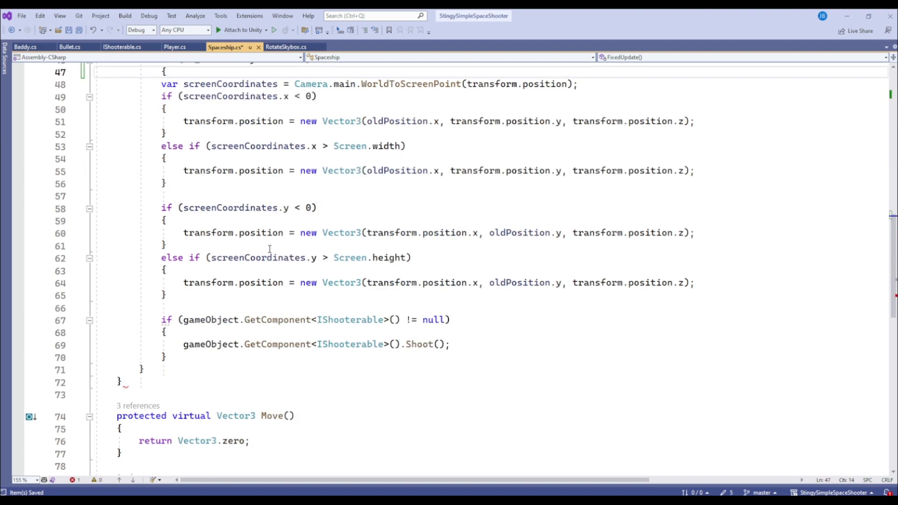
drag(210, 328, 213, 325)
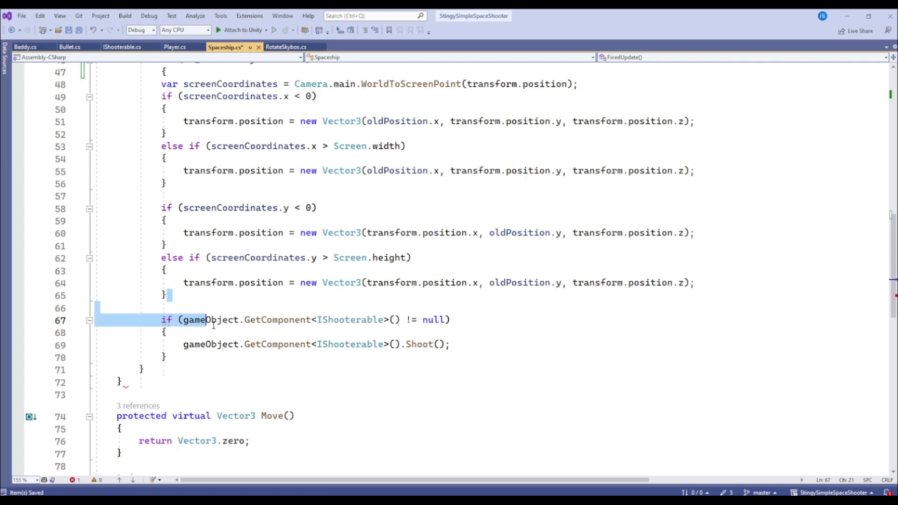
click(189, 300)
key(Return)
text(})
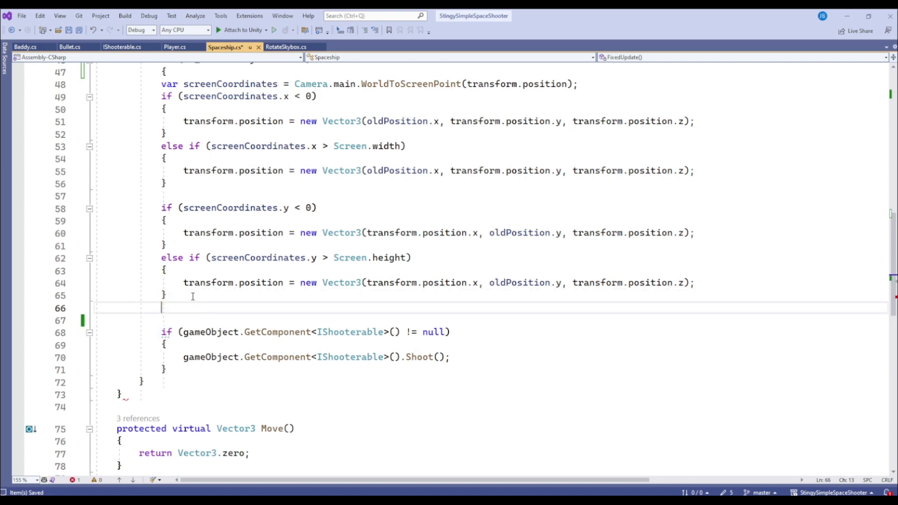
key(ctrl+s)
scroll(177, 292, up, 3)
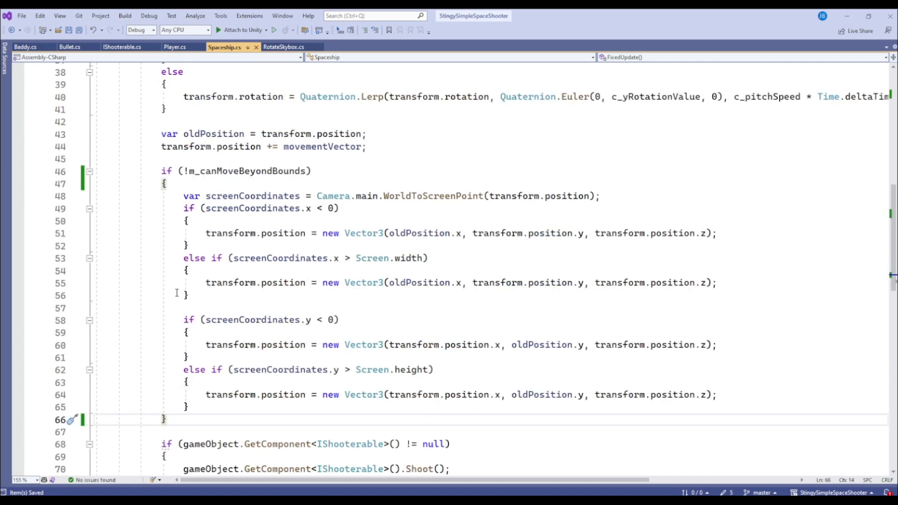
click(244, 320)
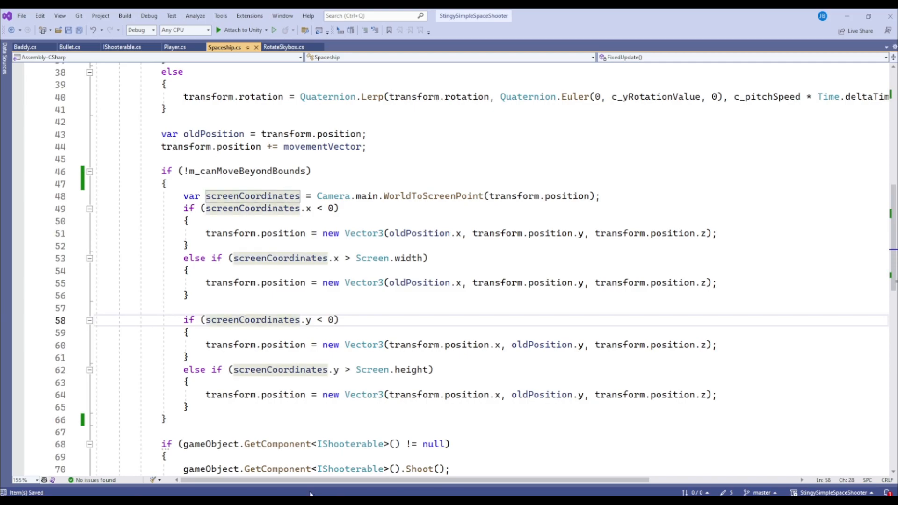
Step: Switch to Unity and check the Can Move Beyond Bounds option on PlayerParent
key(alt+Tab)
click(52, 89)
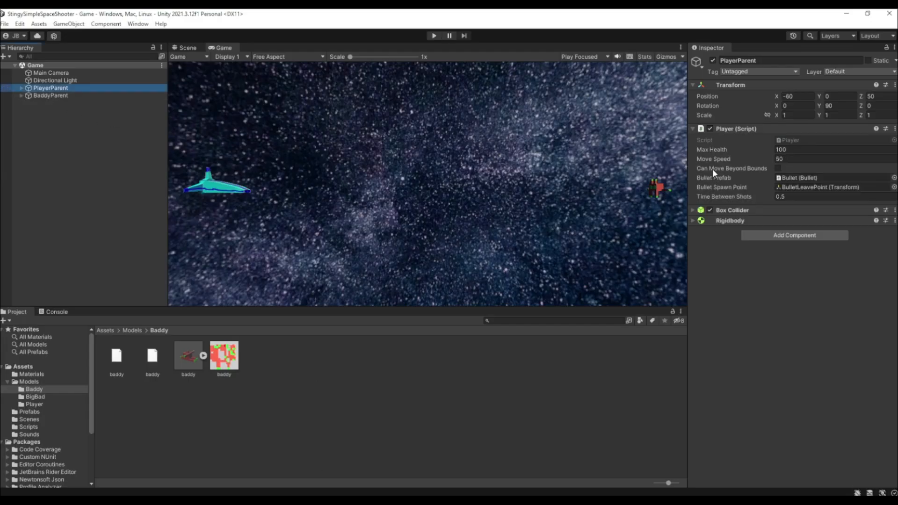
Step: Enable Can Move Beyond Bounds on BaddyParent, and play-test the enemy's flight before stopping the game
click(90, 95)
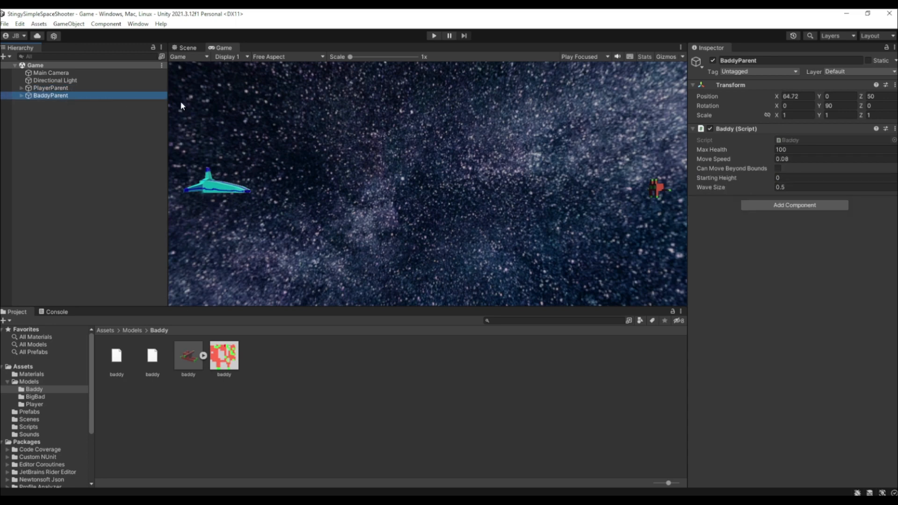
click(779, 169)
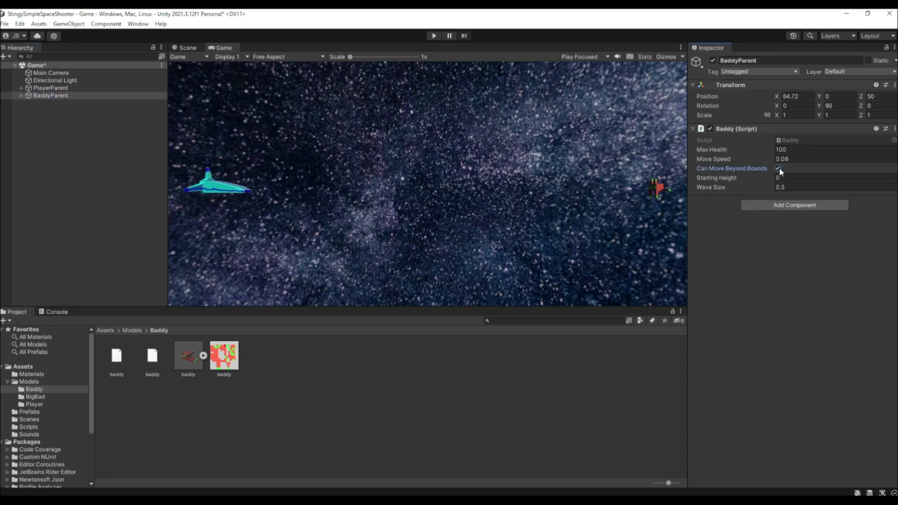
click(434, 35)
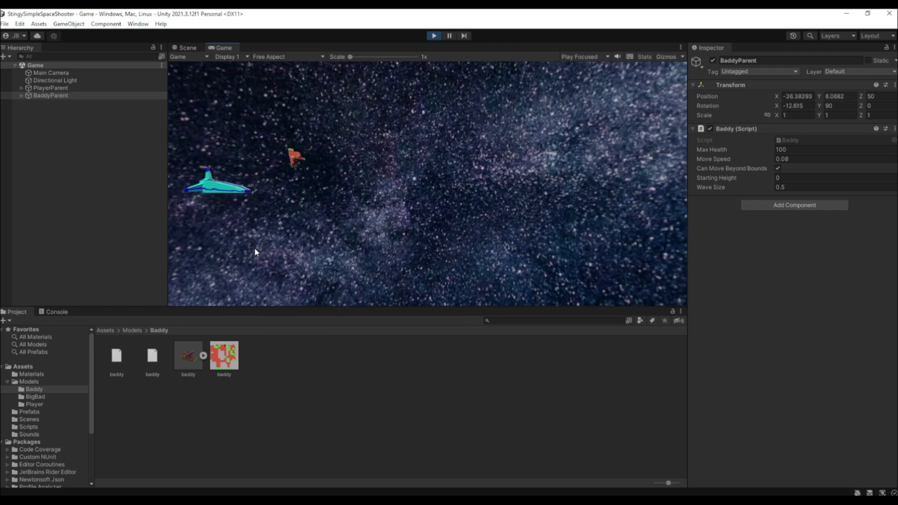
click(437, 36)
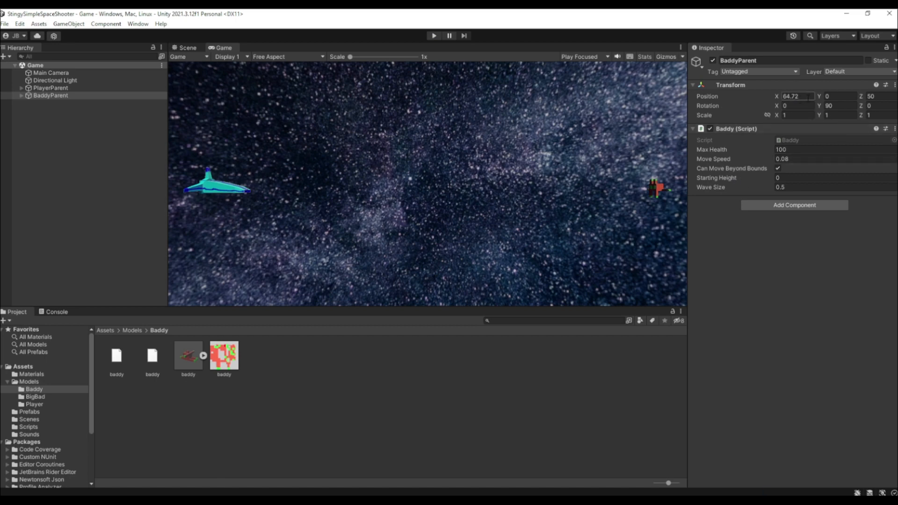
Step: Try shifting BaddyParent along Y to about -7.5, and reset its Y position to 0
drag(823, 97, 714, 160)
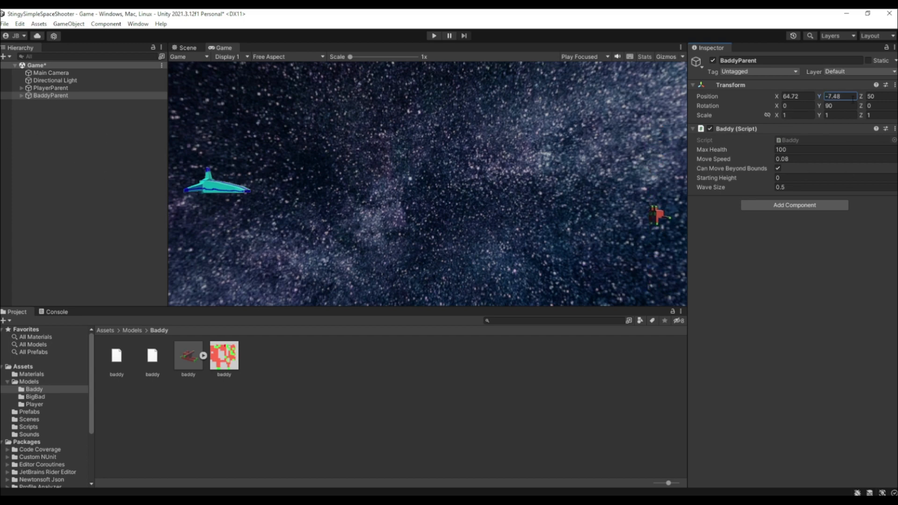
text(0)
Step: Switch to Visual Studio and delete the serialized m_startingHeight field from Baddy.cs
key(alt+Tab)
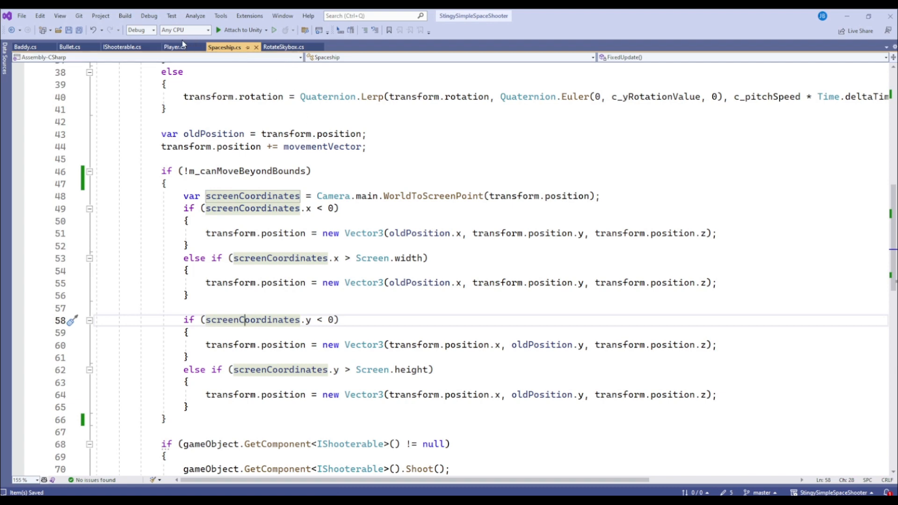
click(26, 46)
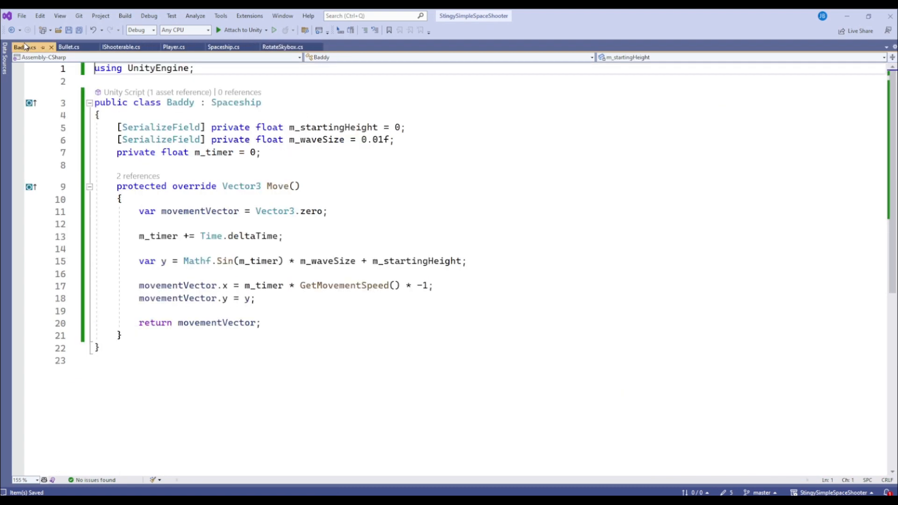
click(423, 132)
key(shift+Up)
key(Delete)
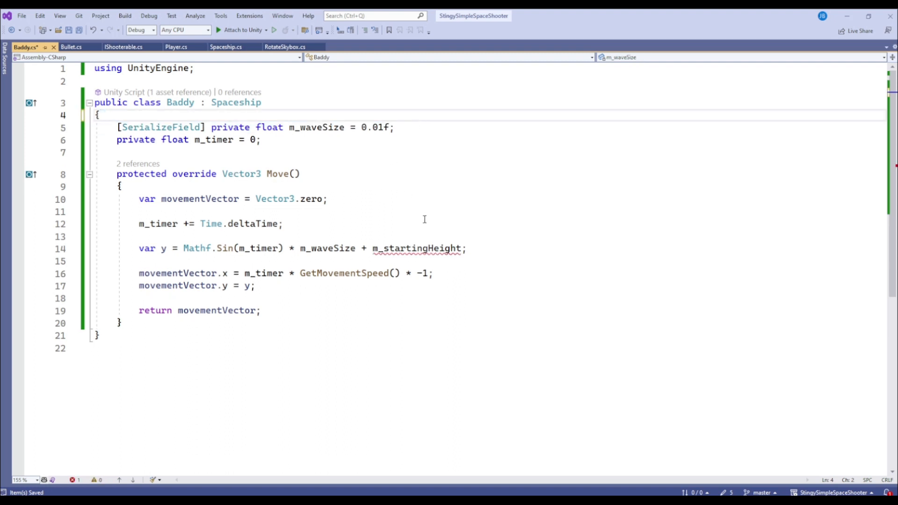
Step: Remove "+ m_startingHeight" from the y calculation in Baddy's Move method, and save the script
double_click(418, 248)
key(Delete)
key(BackSpace)
key(BackSpace)
key(BackSpace)
click(376, 228)
key(ctrl+s)
click(322, 235)
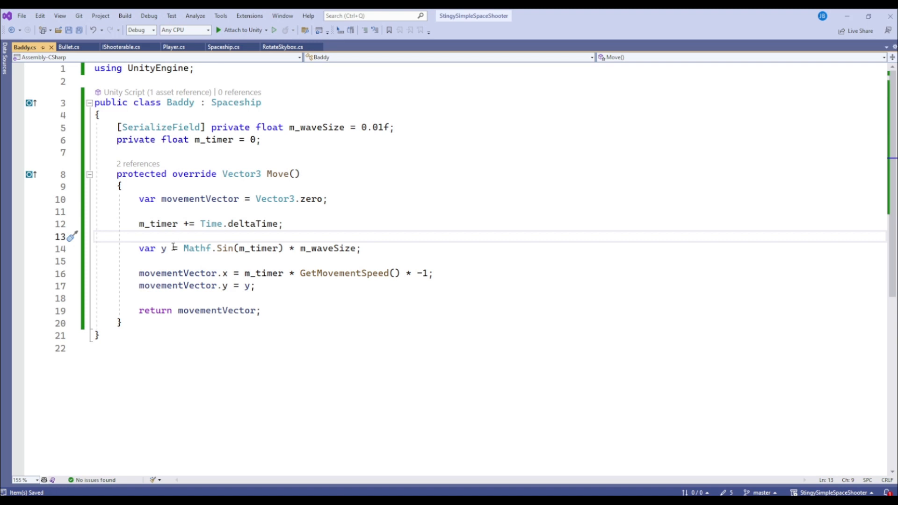
click(377, 250)
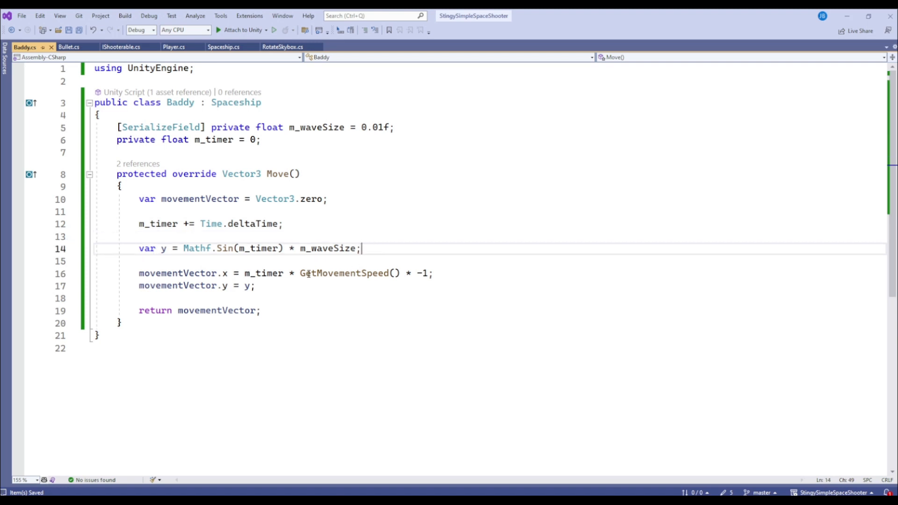
click(173, 237)
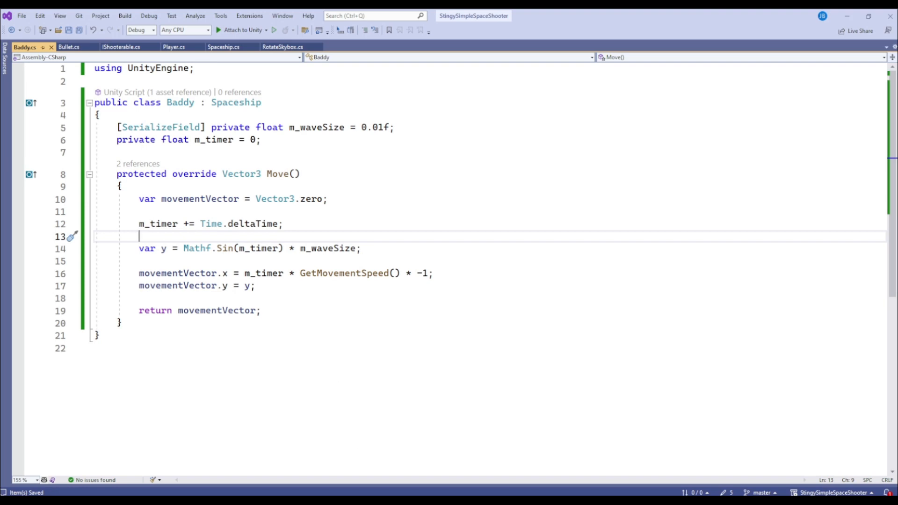
Step: Switch to Unity, add a Rigidbody component to BaddyParent, and disable its Use Gravity option
mouse_move(306, 500)
click(307, 461)
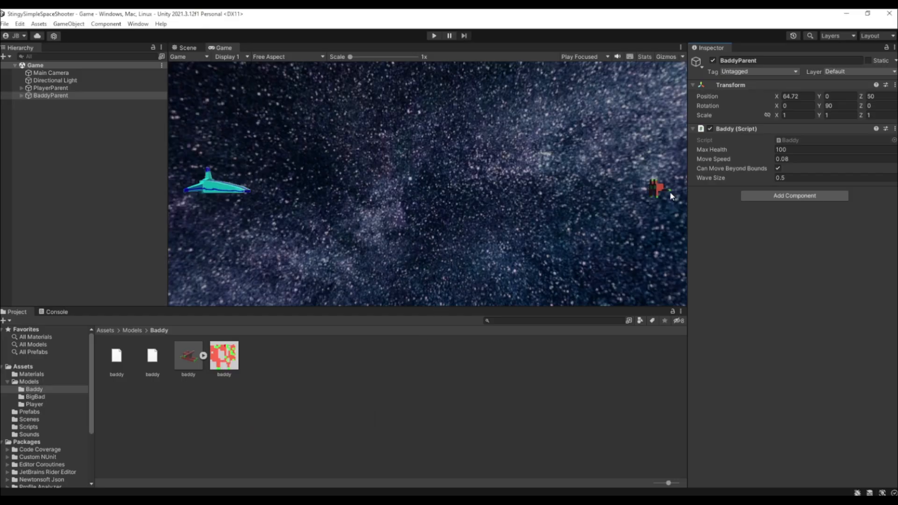
click(772, 197)
text(rigi)
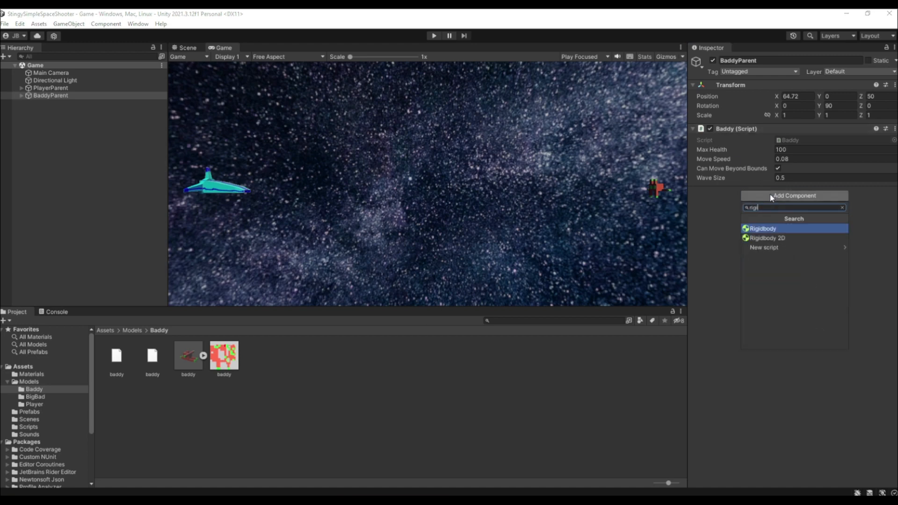
key(Return)
click(693, 191)
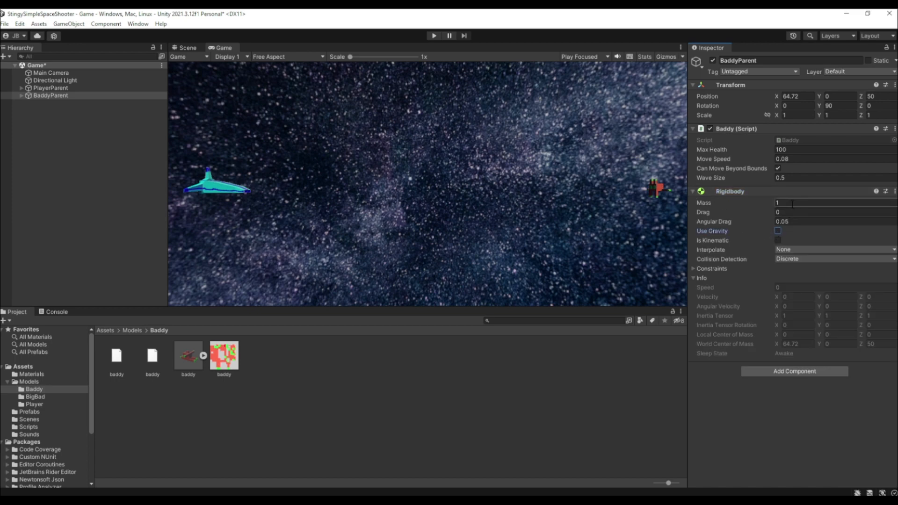
click(694, 192)
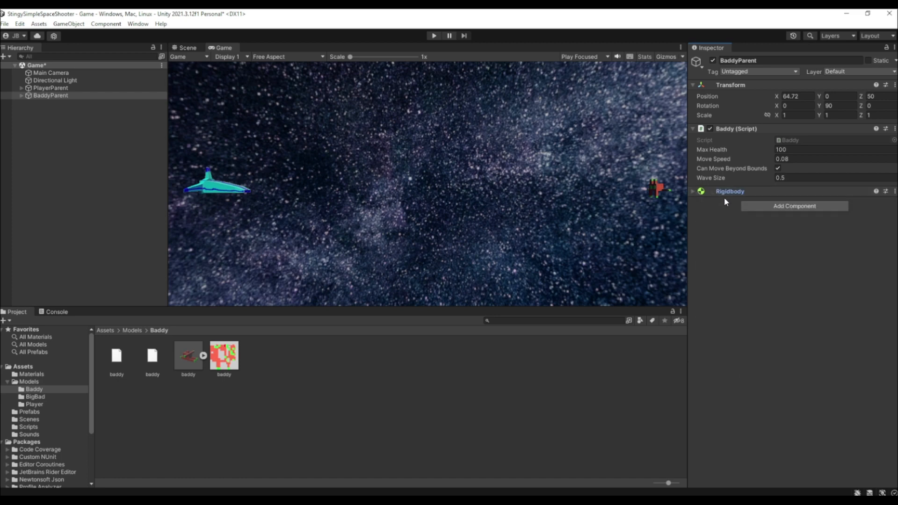
Step: Add a Box Collider component to BaddyParent
click(766, 205)
text(box)
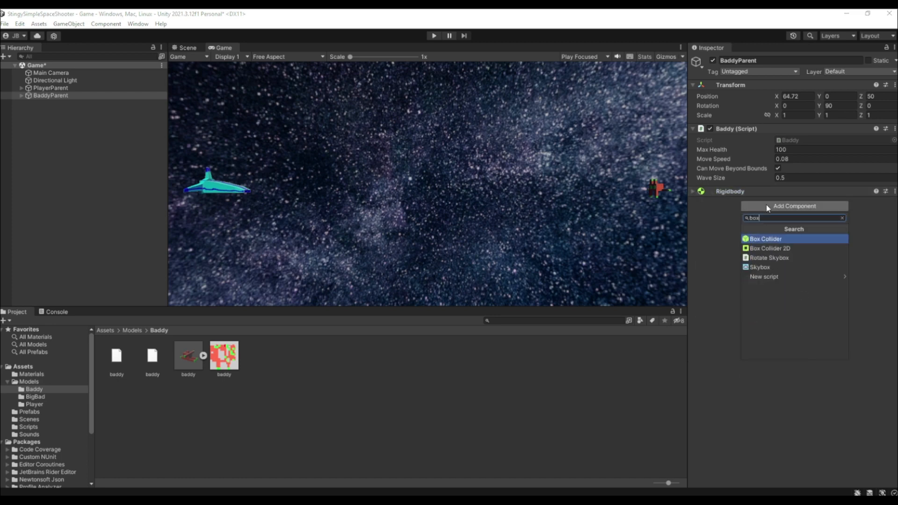
key(Return)
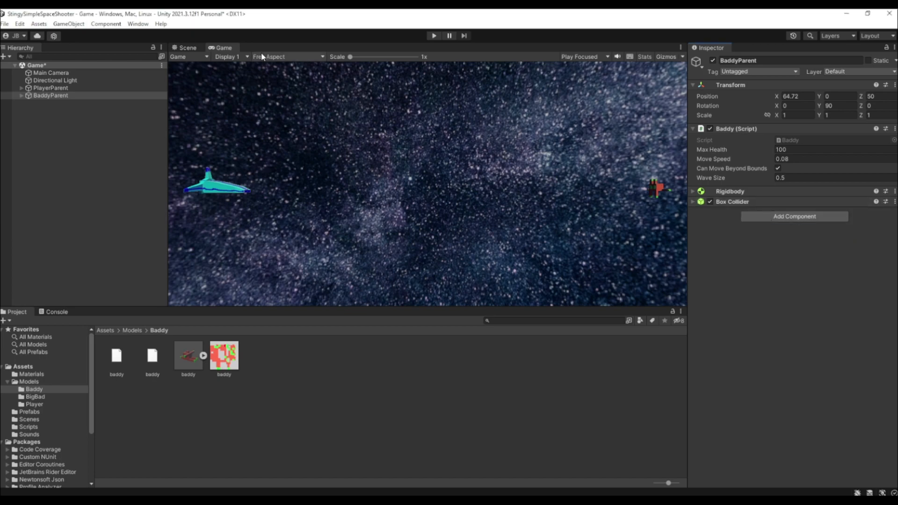
Step: Resize BaddyParent's box collider in the Scene view to surround the enemy model, about 5.24 × 5.78 × 2.79
click(184, 47)
key(f)
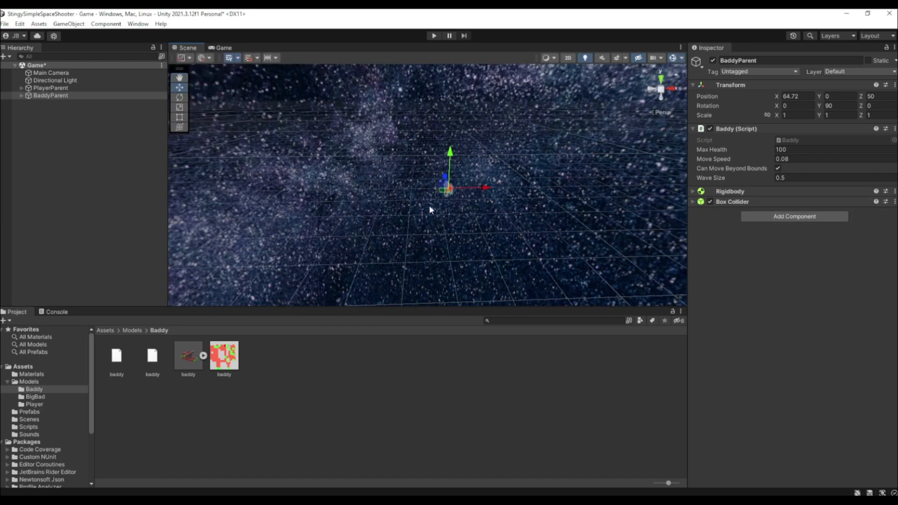
scroll(431, 204, up, 10)
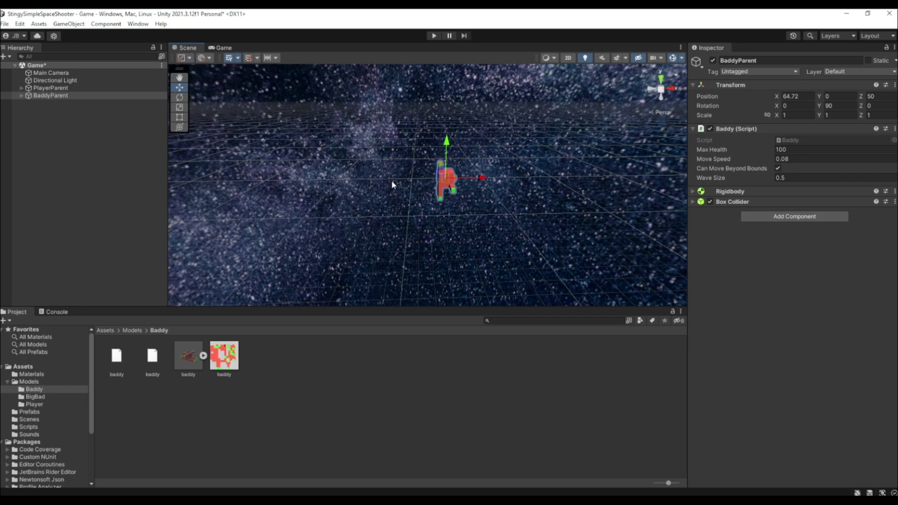
scroll(419, 216, down, 5)
middle_drag(403, 202, 510, 193)
click(744, 202)
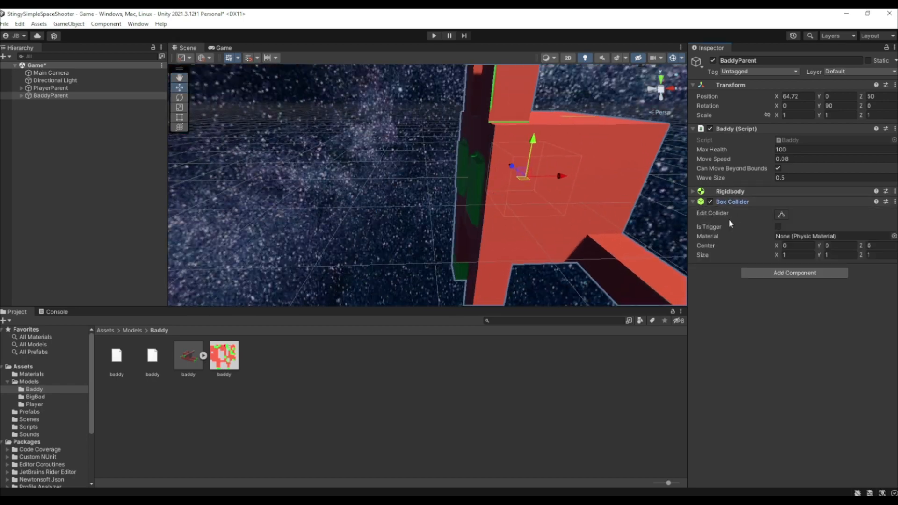
alt+drag(467, 201, 546, 210)
drag(454, 168, 579, 187)
middle_drag(553, 190, 626, 204)
drag(499, 169, 428, 158)
middle_drag(473, 168, 419, 171)
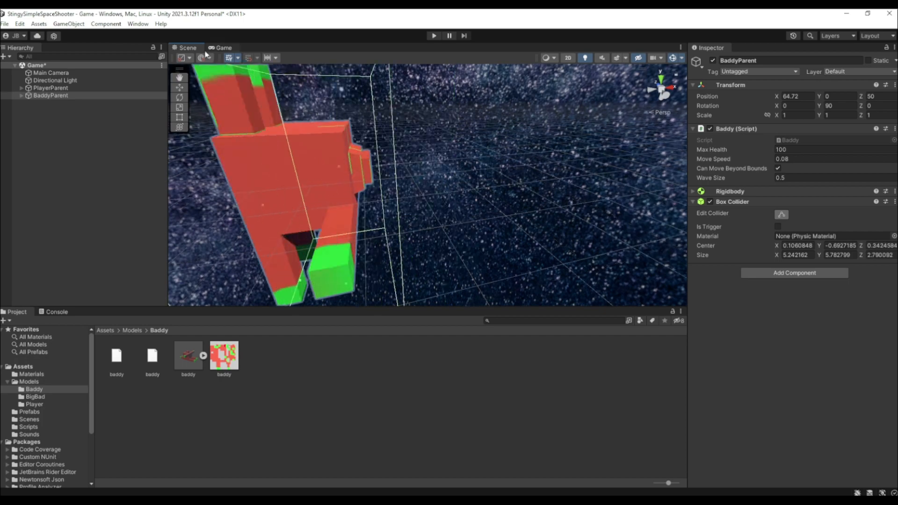
Step: Examine how the resized collider fits around the enemy, leave collider editing, and return to the Game view
alt+drag(281, 154, 341, 213)
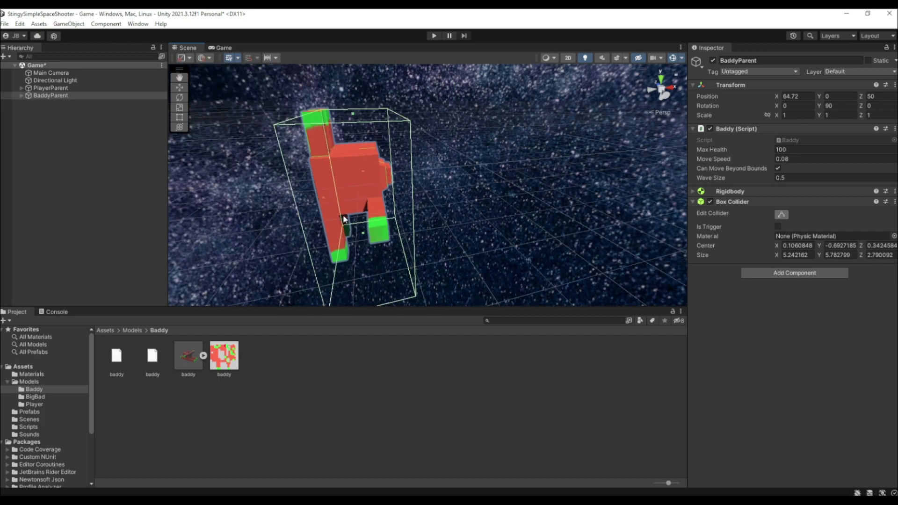
scroll(342, 214, down, 4)
right_drag(342, 215, 344, 161)
middle_drag(344, 162, 396, 112)
scroll(397, 112, down, 4)
right_drag(419, 206, 406, 230)
scroll(406, 230, down, 5)
key(w)
middle_drag(406, 231, 388, 97)
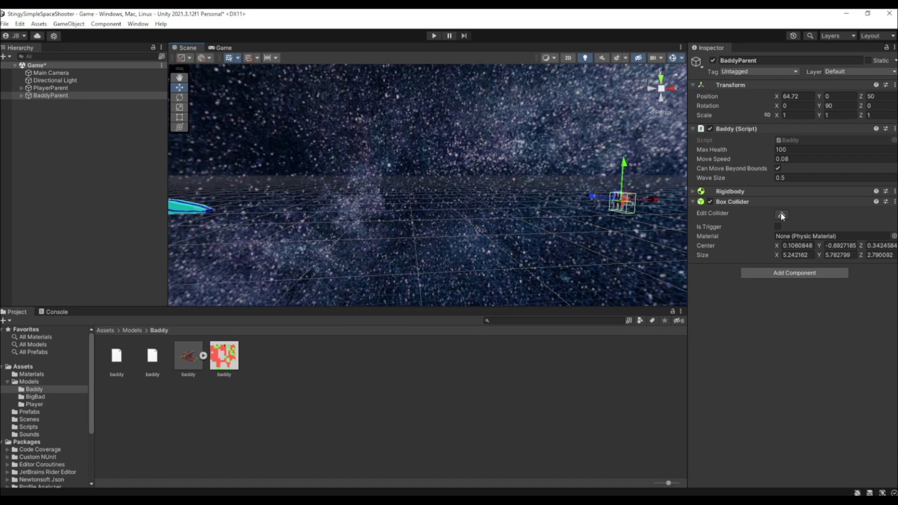
click(224, 48)
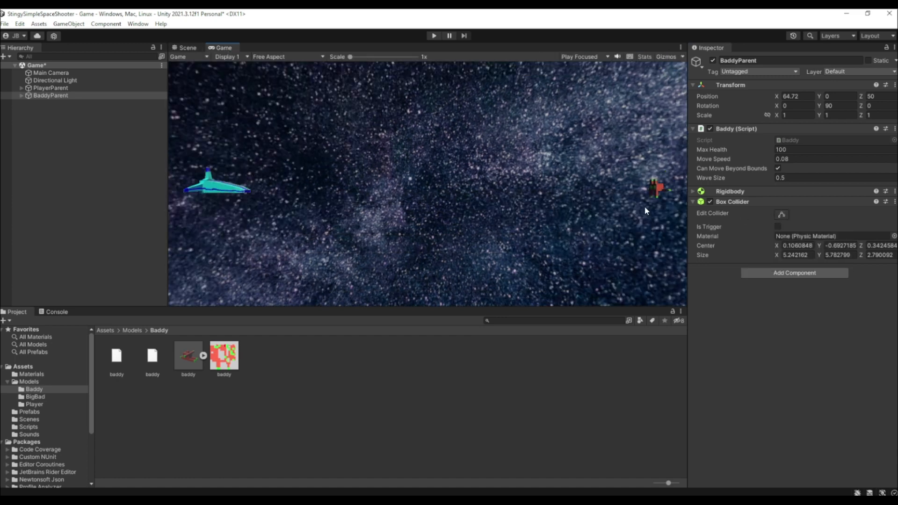
Step: Switch to Visual Studio and add a private void OnCollisionEnter(Collision collision) method directly after FixedUpdate in Spaceship.cs
key(alt+Tab)
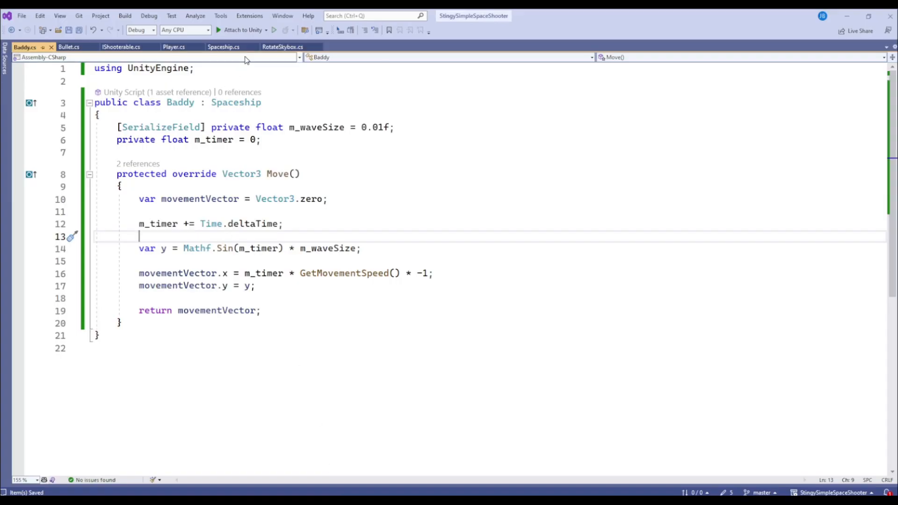
click(223, 47)
scroll(229, 266, down, 5)
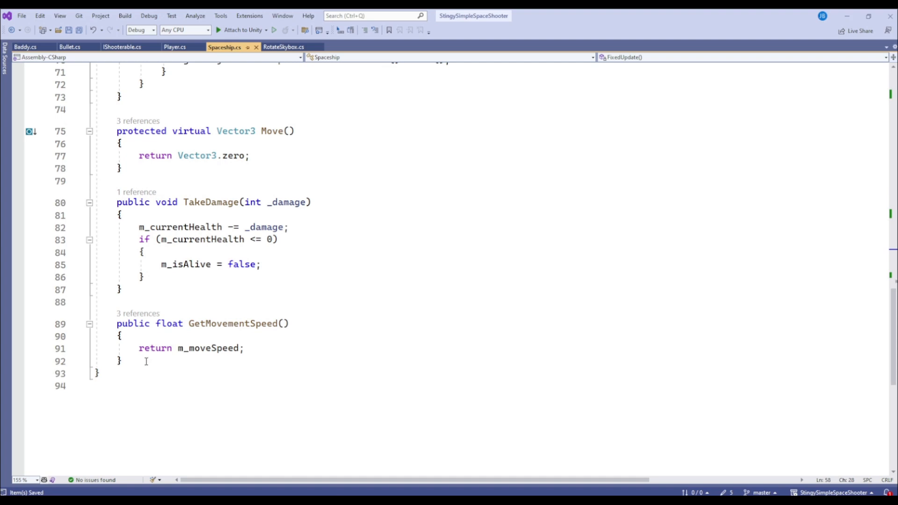
scroll(147, 361, up, 3)
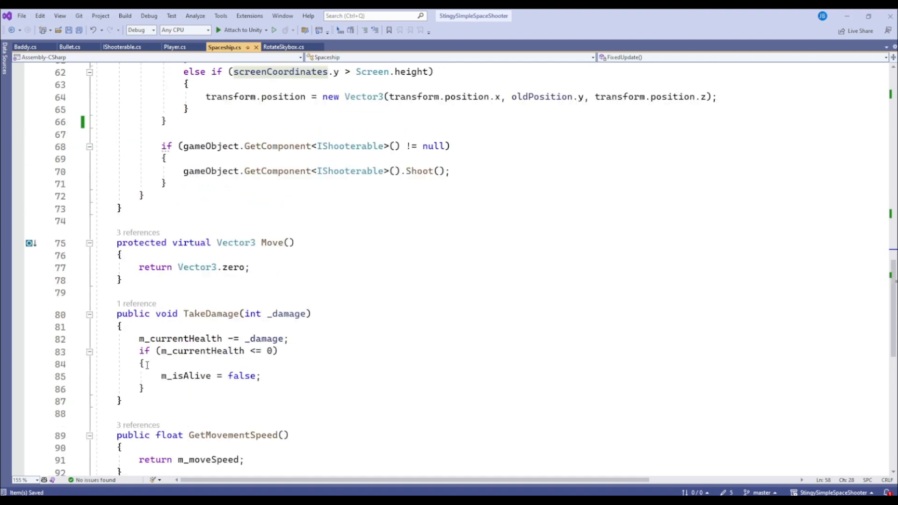
scroll(148, 284, down, 1)
scroll(145, 262, up, 1)
click(142, 206)
scroll(142, 206, up, 11)
scroll(185, 272, up, 7)
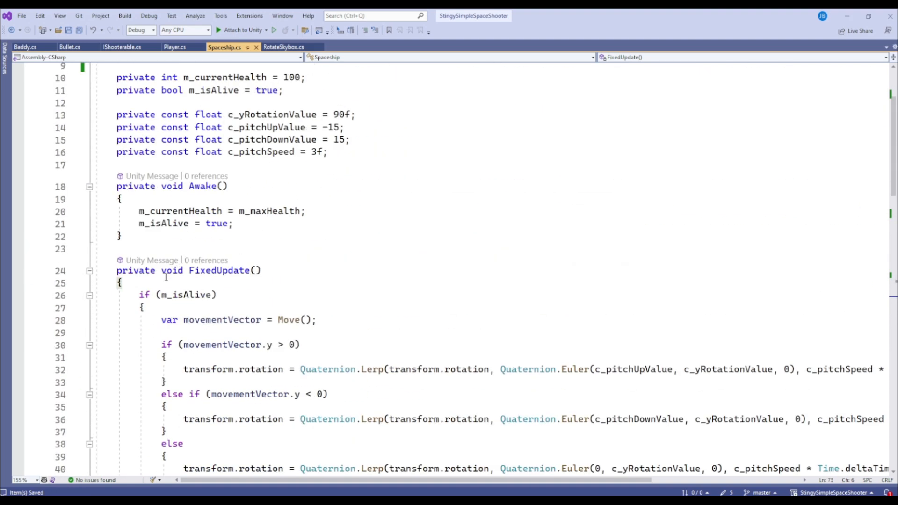
scroll(166, 278, down, 15)
key(Return)
key(Return)
text(private OnColli)
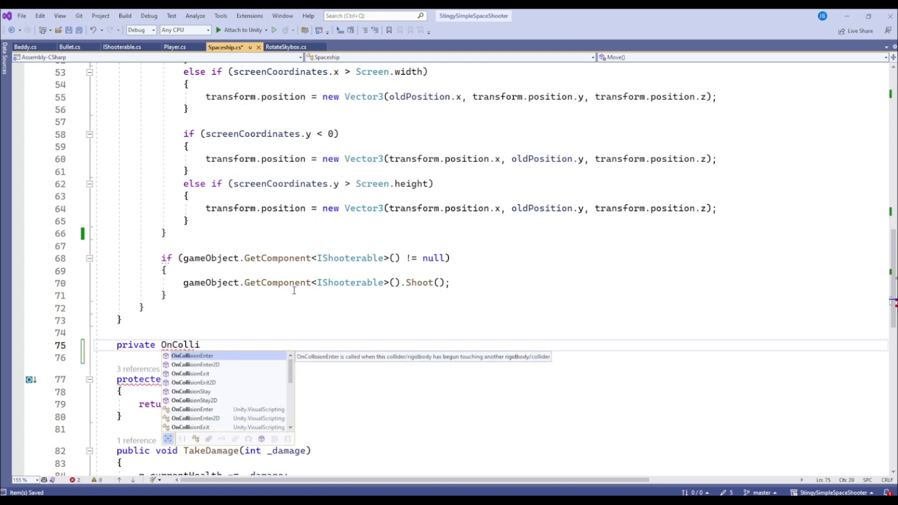
key(Tab)
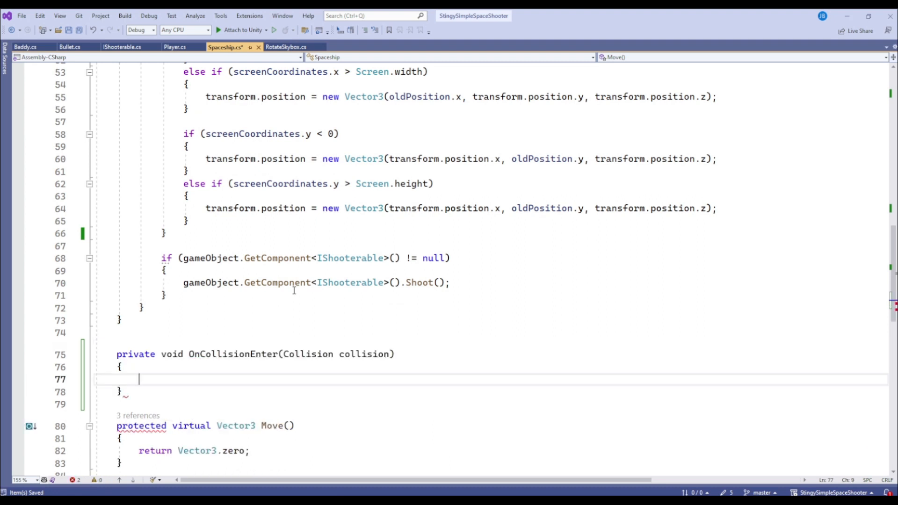
text(if (collision.gameObject.GetCo)
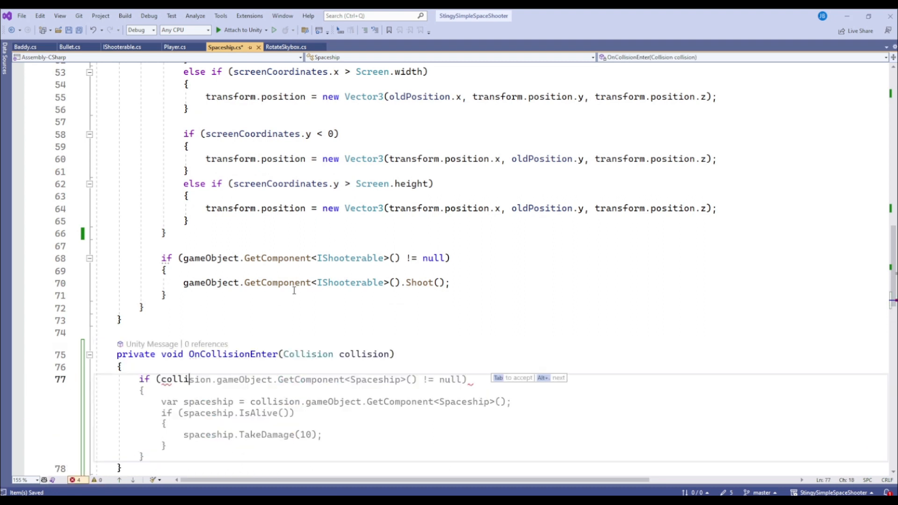
key(ctrl+BackSpace)
key(ctrl+BackSpace)
key(ctrl+BackSpace)
key(ctrl+BackSpace)
key(ctrl+BackSpace)
key(ctrl+BackSpace)
key(ctrl+BackSpace)
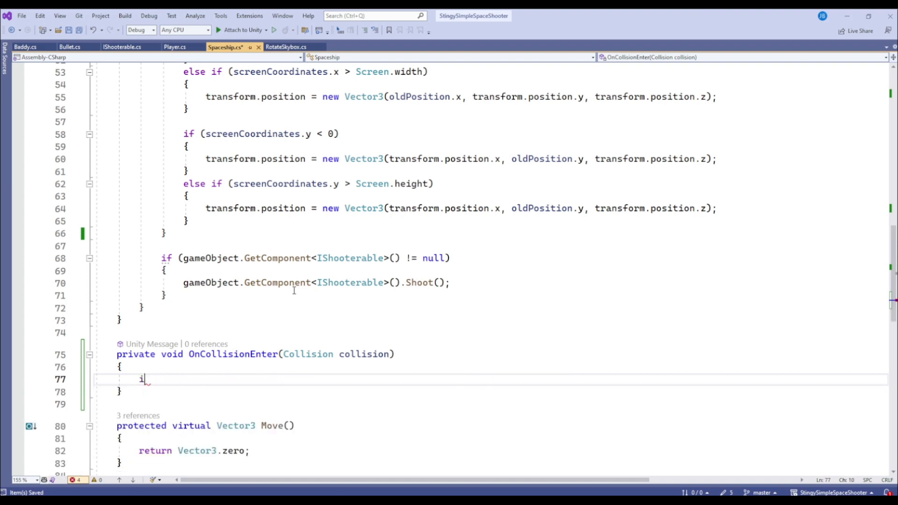
Step: Add a TakeDamage() call with no argument yet inside the OnCollisionEnter method body
text(Take)
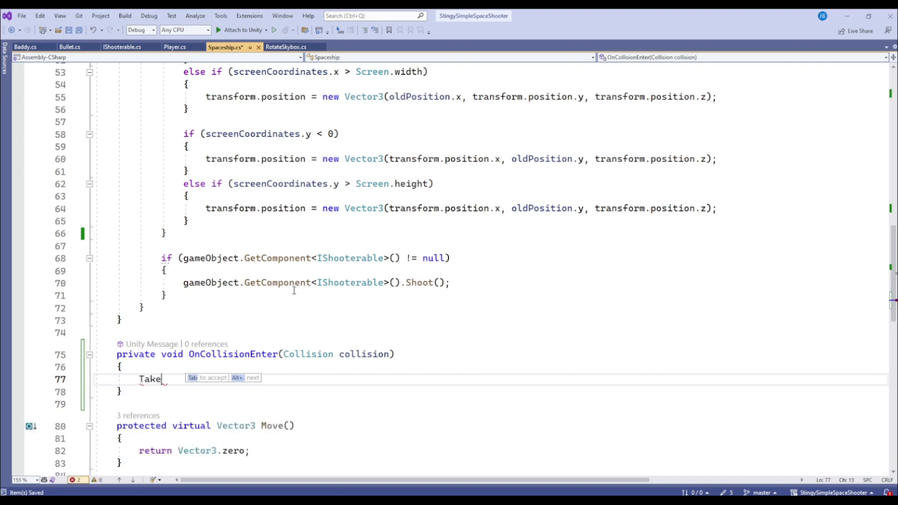
scroll(309, 285, down, 5)
text(Damage()
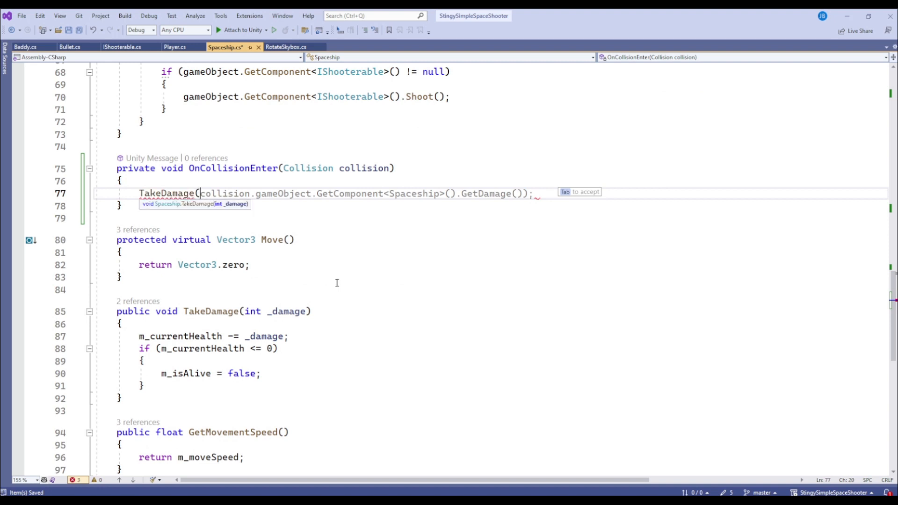
text();)
key(Left)
key(Left)
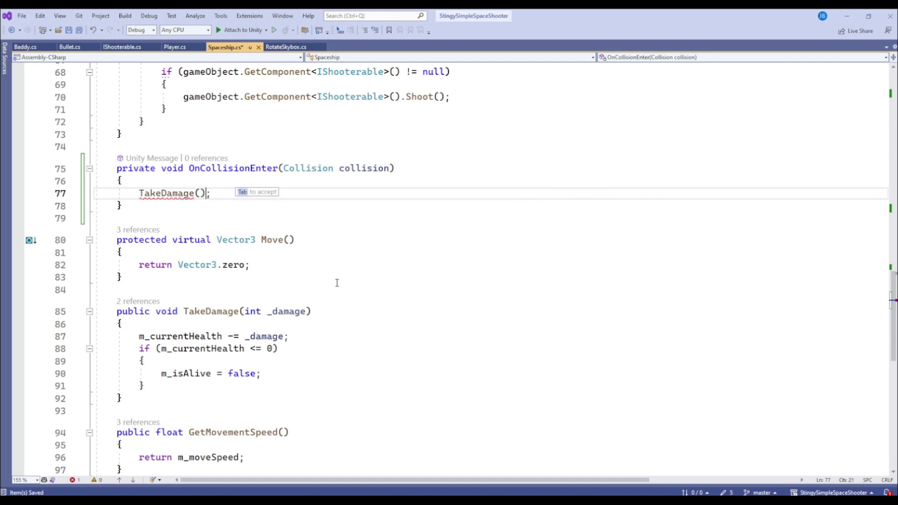
Step: Declare a serialized private int m_collisionDamage = 100 below the m_canMoveBeyondBounds field and save Spaceship.cs
scroll(337, 284, up, 20)
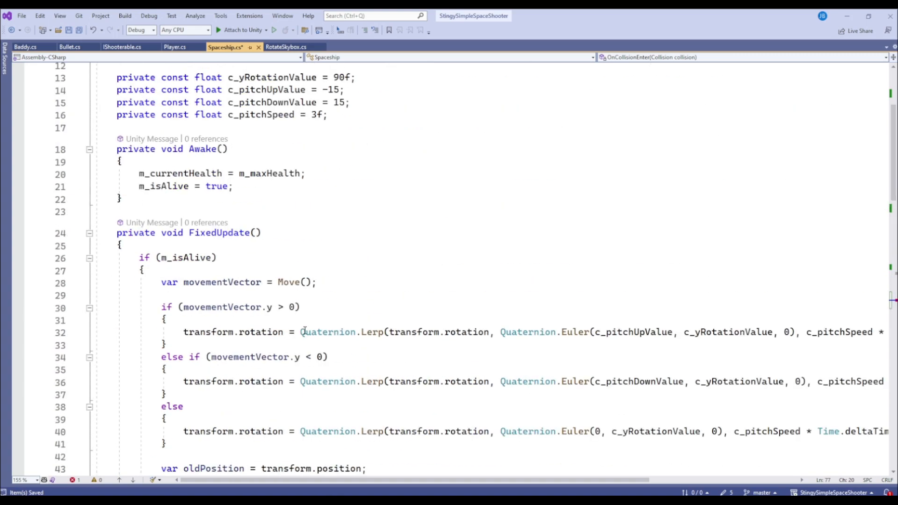
double_click(323, 140)
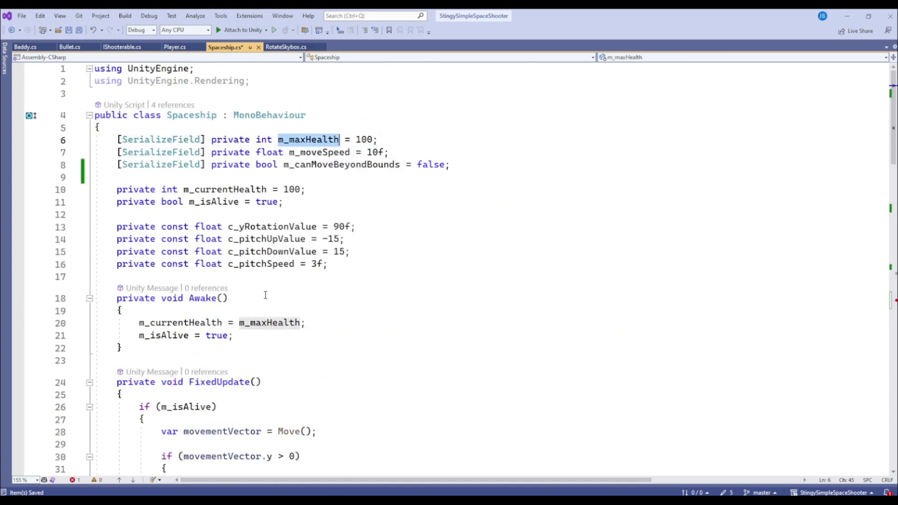
scroll(266, 295, down, 7)
scroll(281, 280, up, 6)
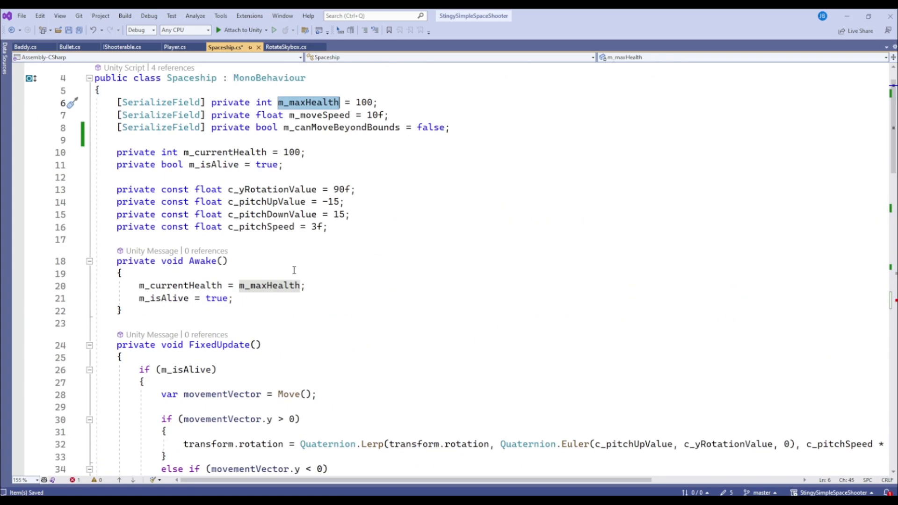
click(291, 259)
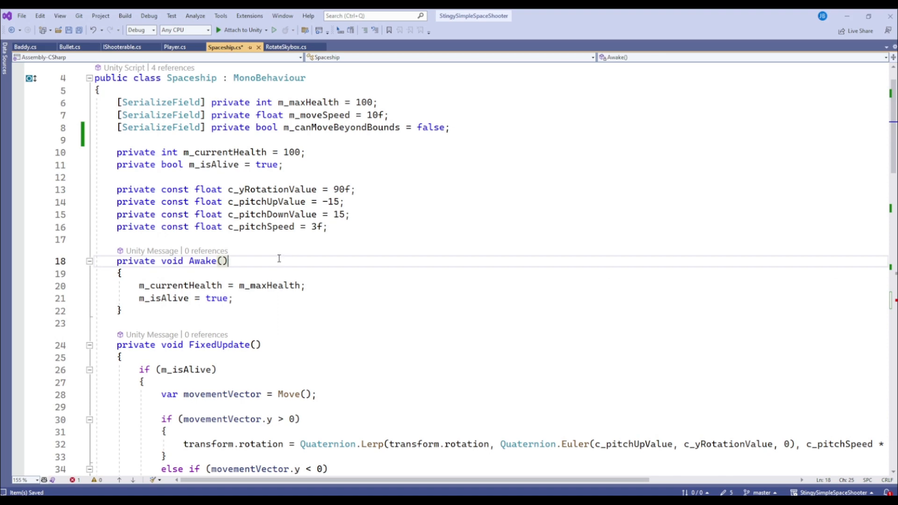
click(474, 128)
key(Return)
text([)
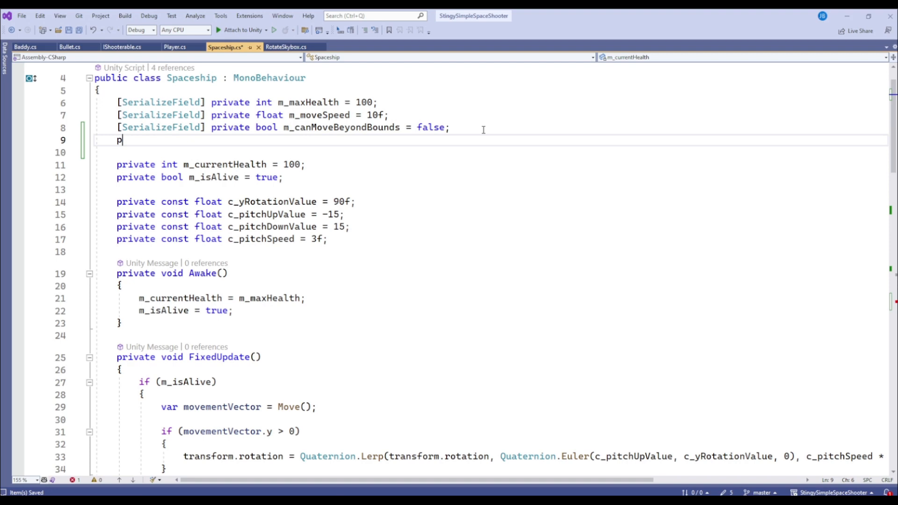
key(Escape)
text(Se)
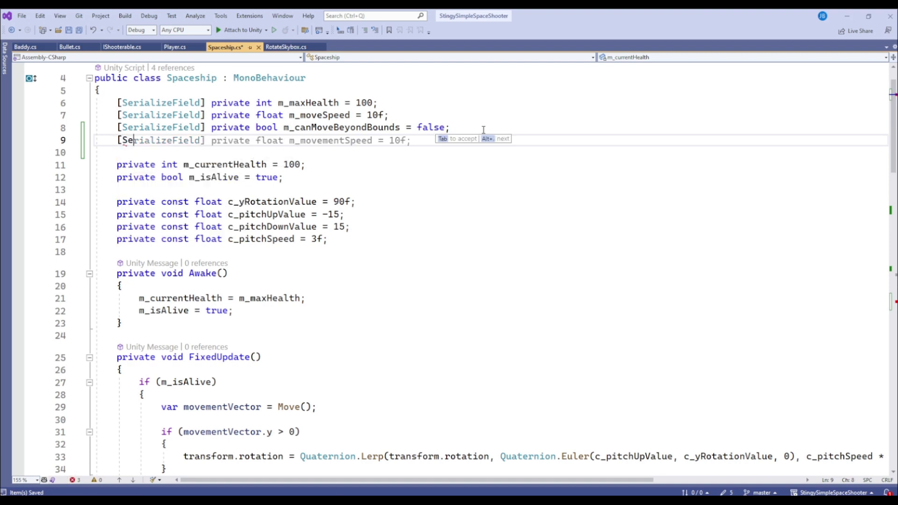
text(rializeField] private)
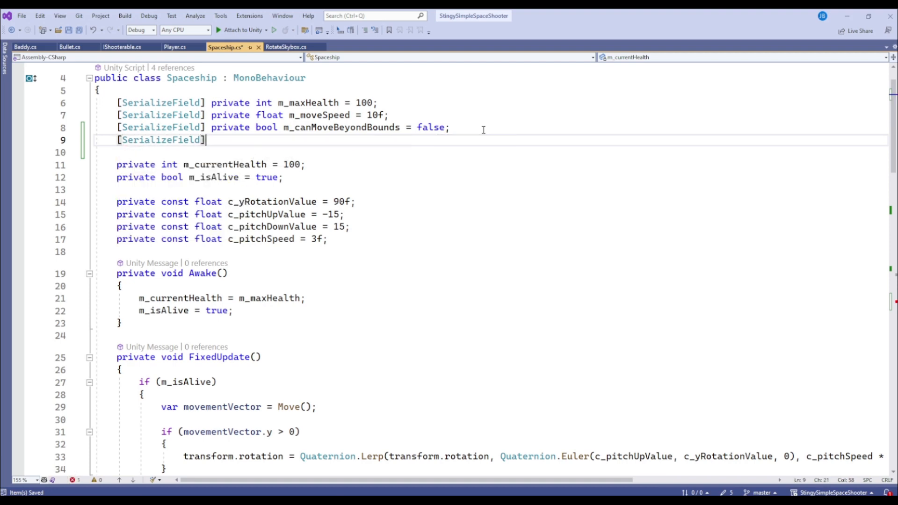
text( flo)
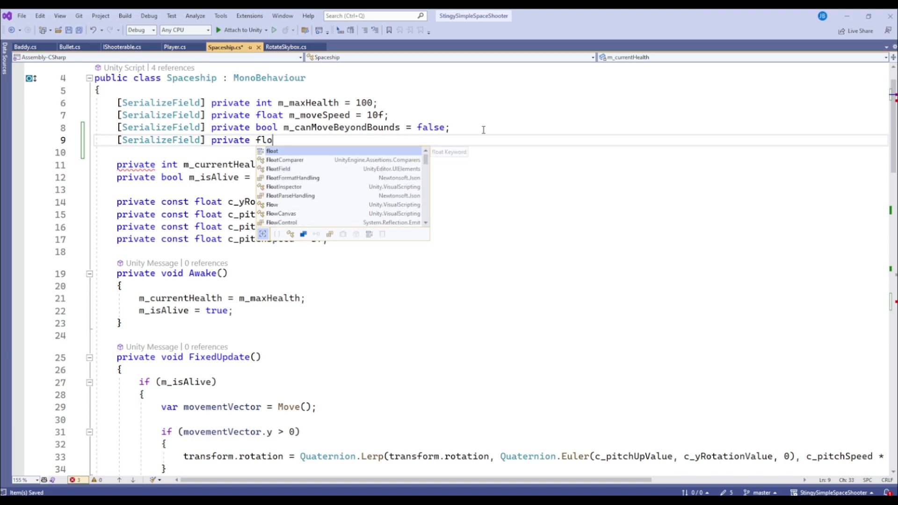
key(BackSpace)
key(BackSpace)
key(BackSpace)
text(int )
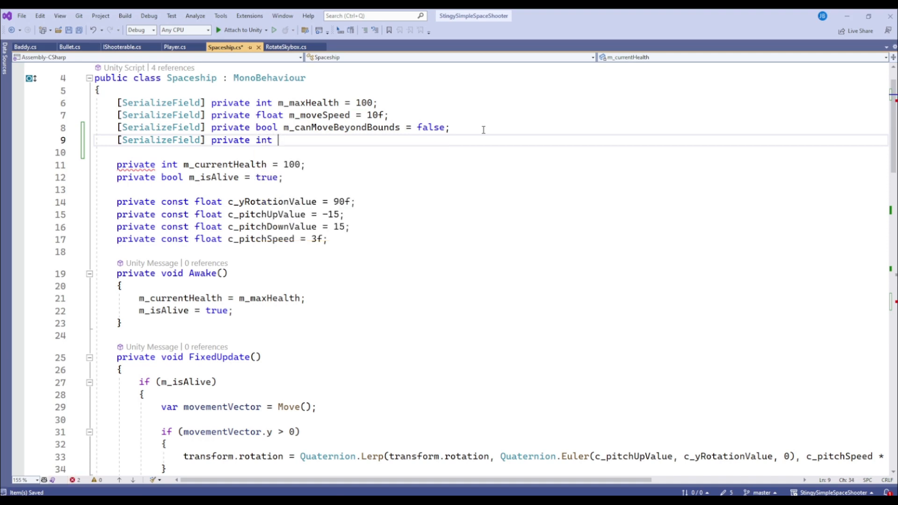
text(m_collisionDamage;)
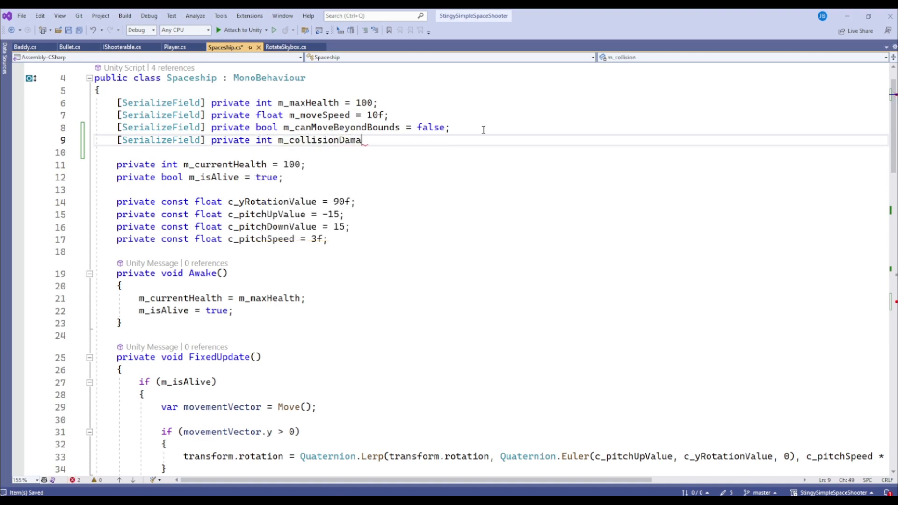
key(BackSpace)
key(Right)
text(100)
key(ctrl+s)
Step: Pass m_collisionDamage as the argument of the TakeDamage call in OnCollisionEnter and save the script
double_click(347, 140)
key(ctrl+c)
scroll(297, 255, down, 5)
scroll(296, 256, down, 13)
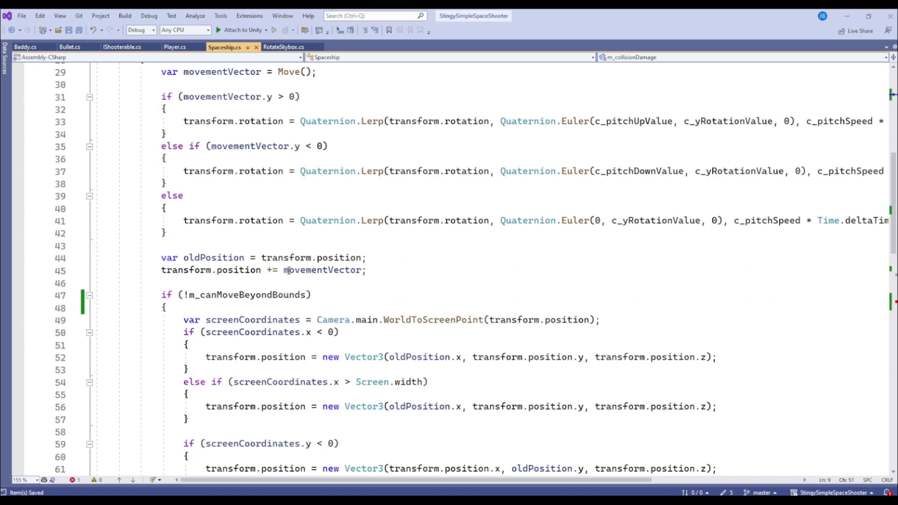
click(204, 316)
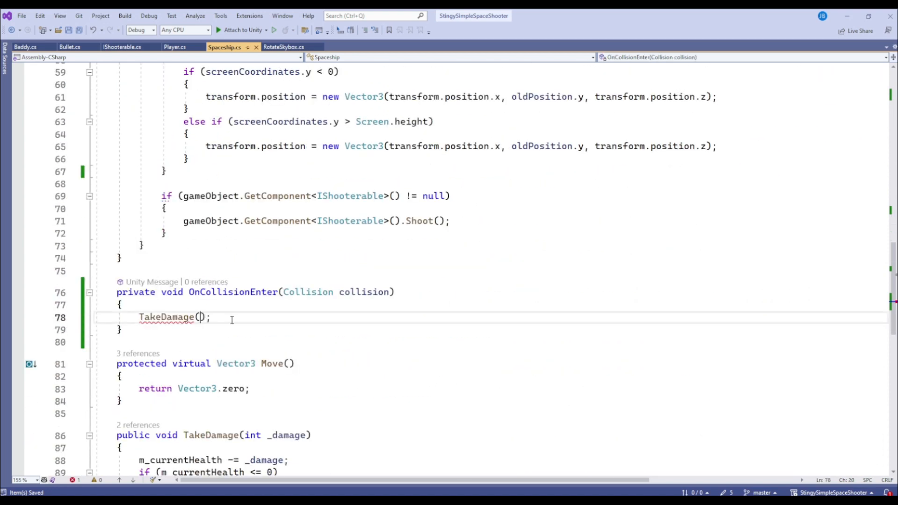
key(ctrl+v)
Step: Review how OnCollisionEnter and TakeDamage change the ship's health and how m_isAlive controls the movement code in FixedUpdate
scroll(336, 320, down, 5)
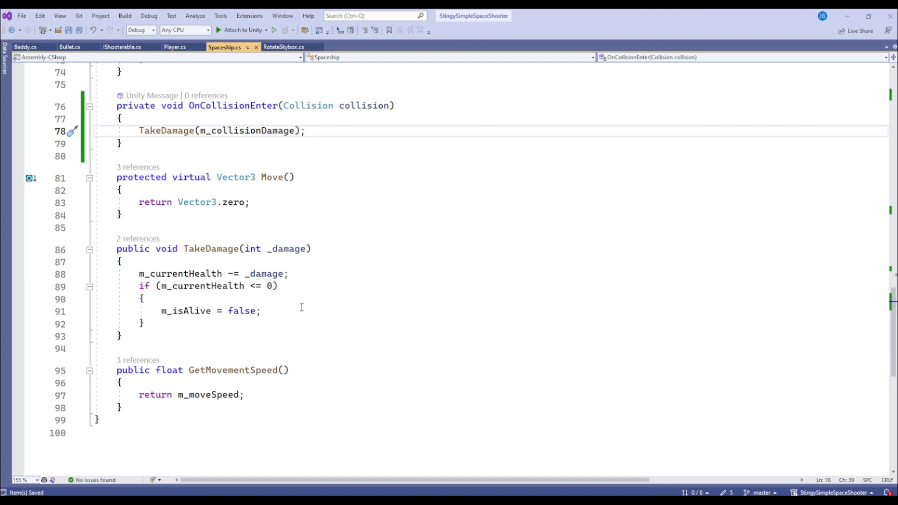
scroll(301, 308, up, 2)
click(156, 230)
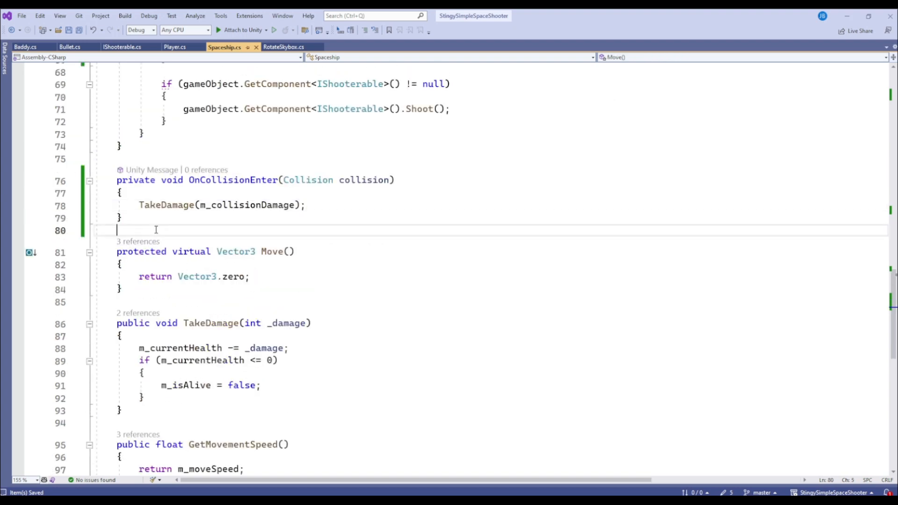
click(143, 160)
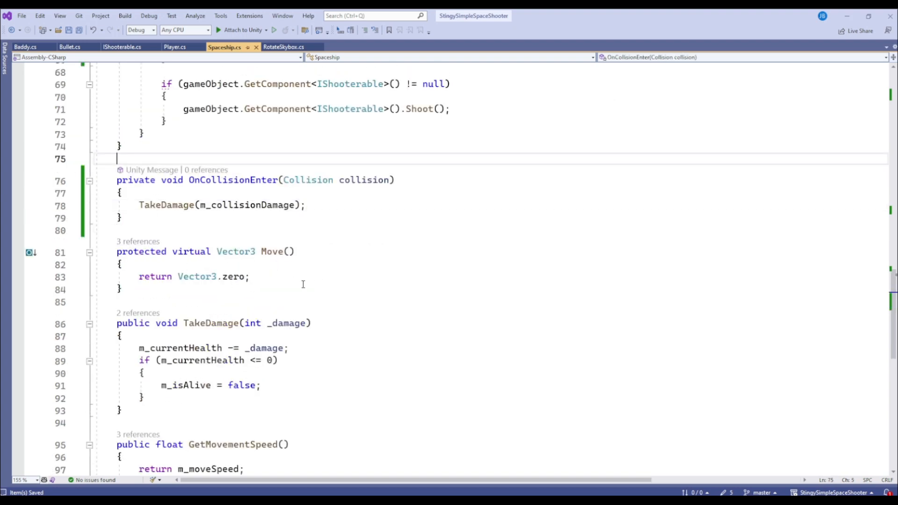
scroll(305, 312, down, 1)
scroll(305, 312, down, 2)
scroll(294, 307, up, 14)
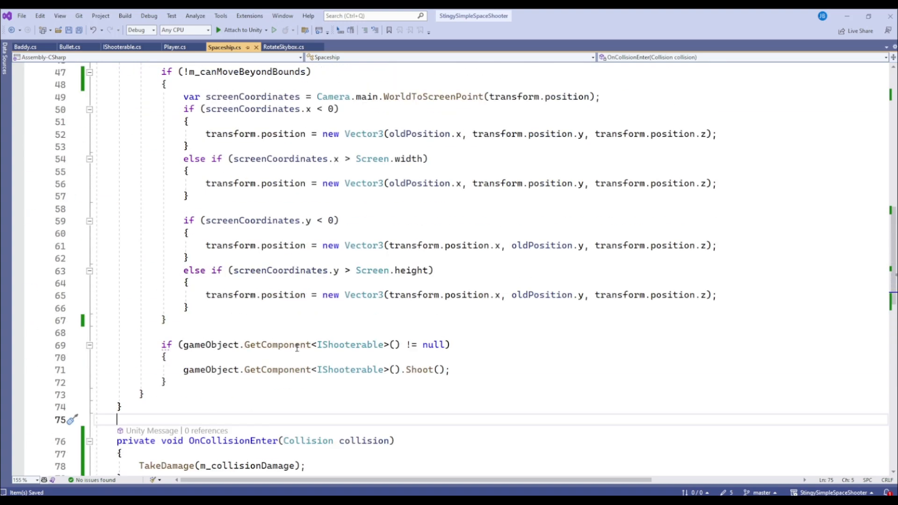
scroll(300, 349, up, 11)
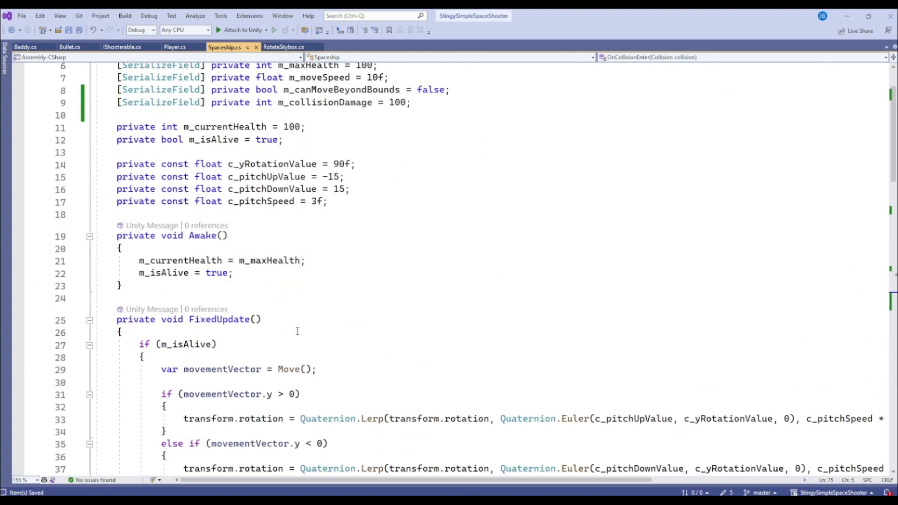
scroll(301, 329, down, 20)
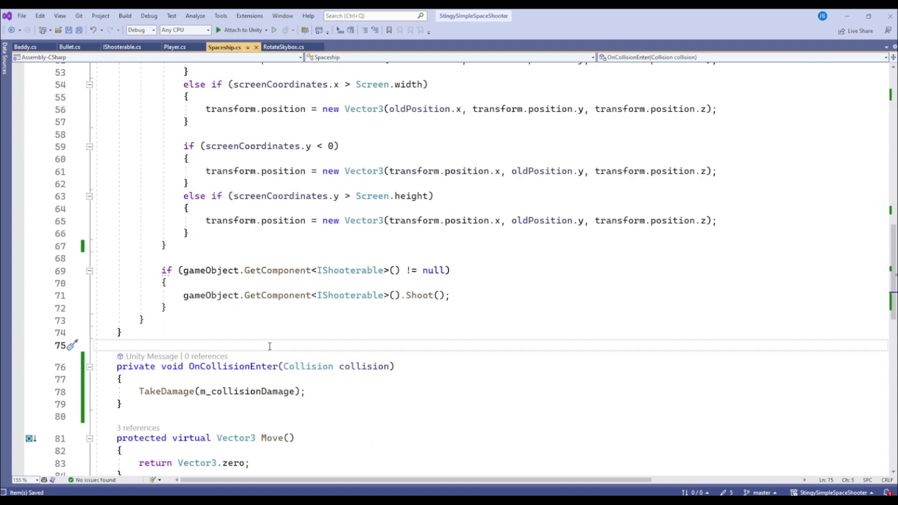
click(210, 273)
scroll(270, 327, up, 16)
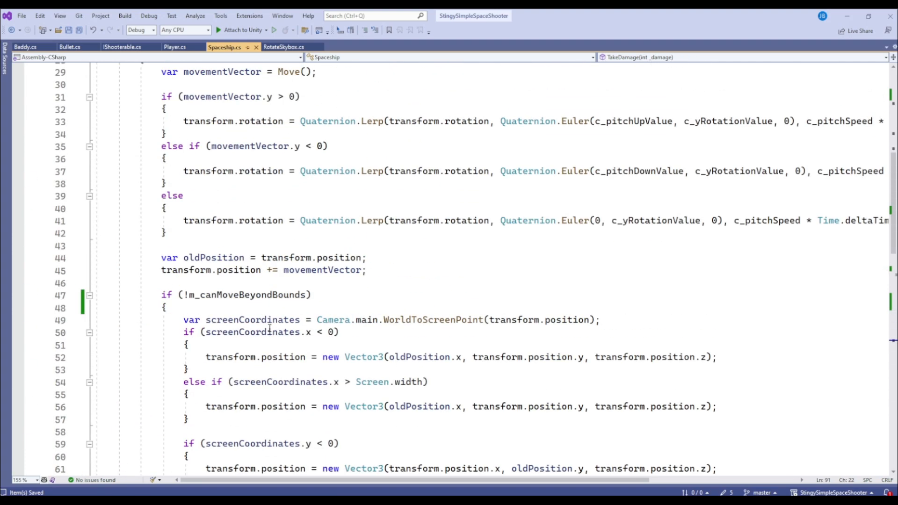
scroll(270, 328, up, 4)
scroll(222, 235, down, 3)
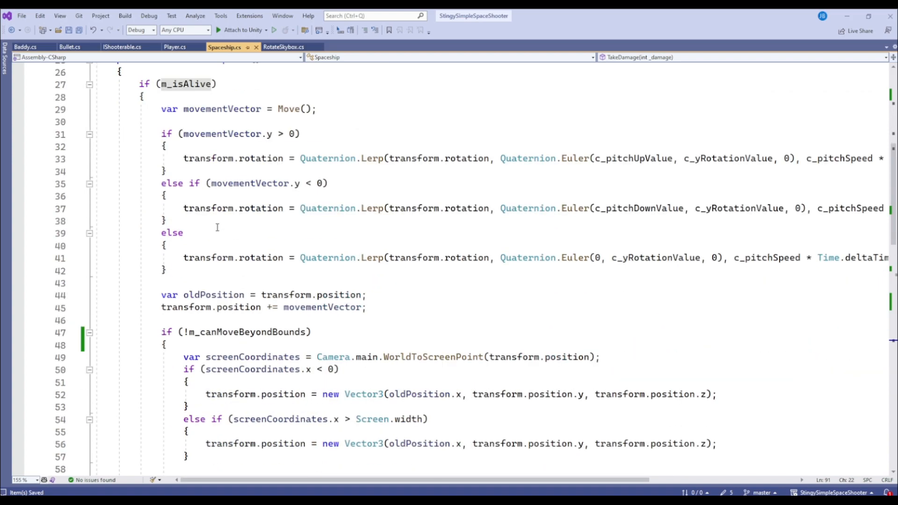
scroll(272, 232, down, 4)
Step: Switch to Unity, play-test flying the player ship into the enemy to check the collision behaviour, and stop the game
key(alt+Tab)
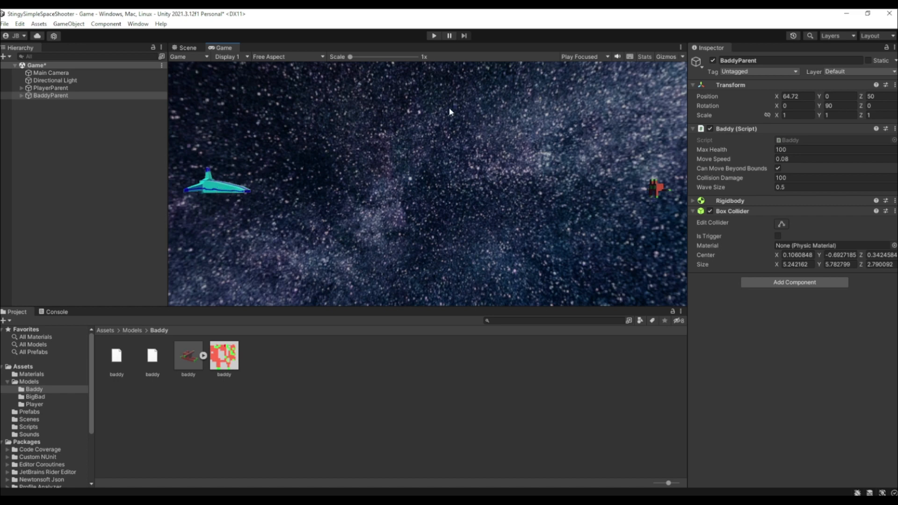
click(435, 36)
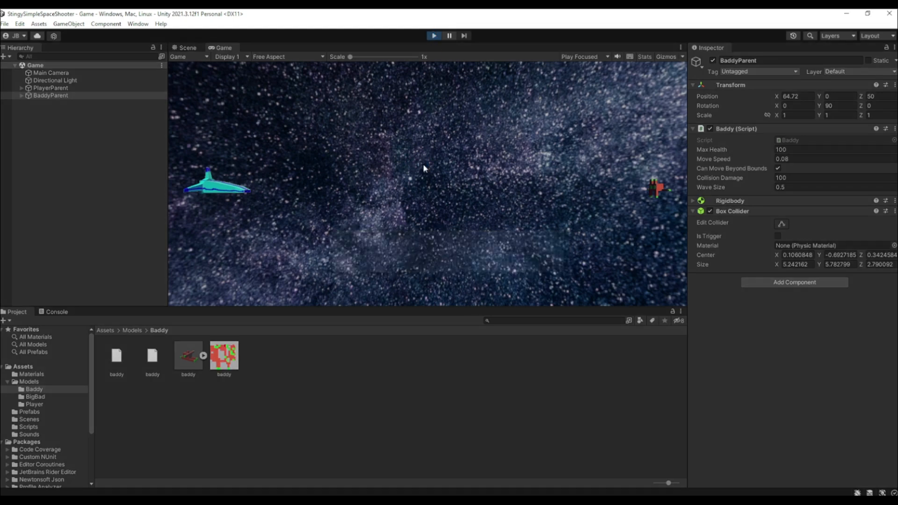
key(d)
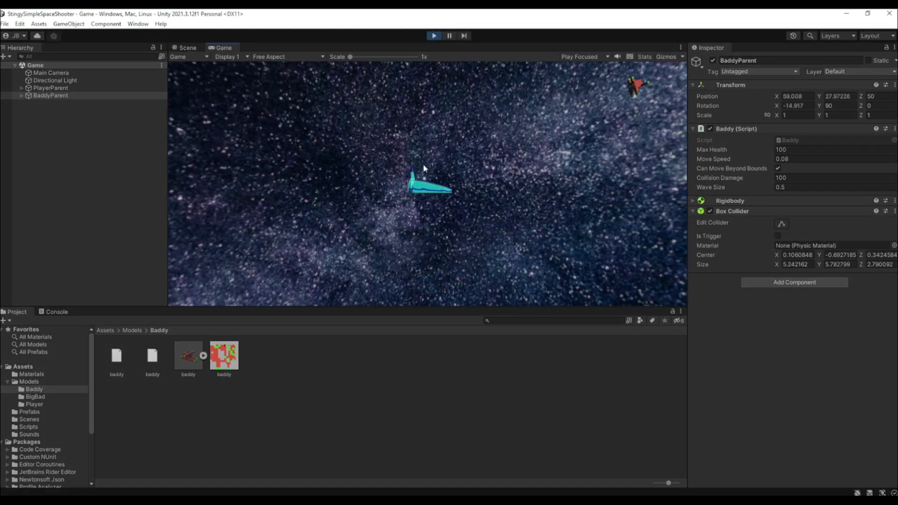
key(a)
key(d)
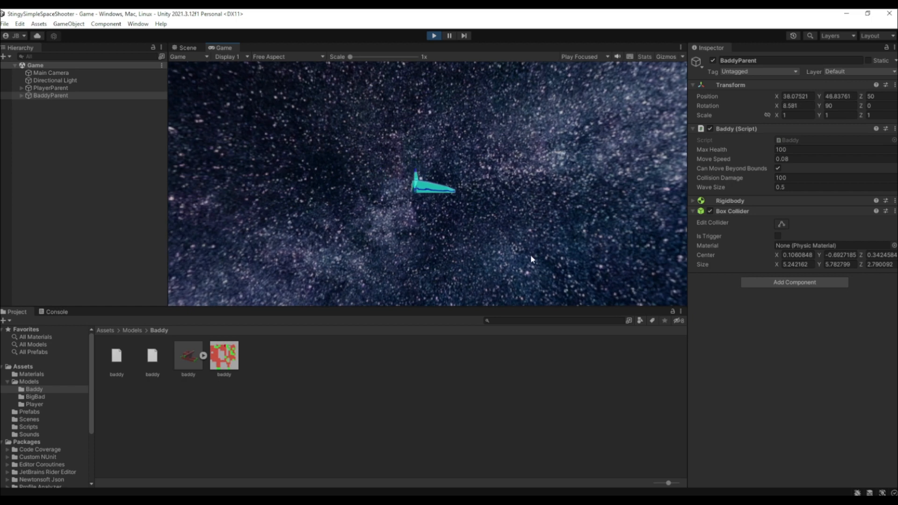
key(d)
key(w)
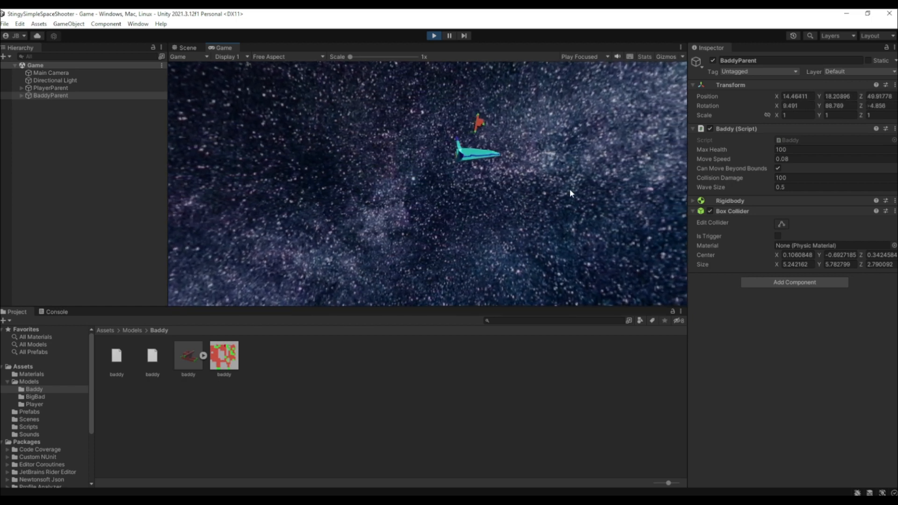
click(435, 36)
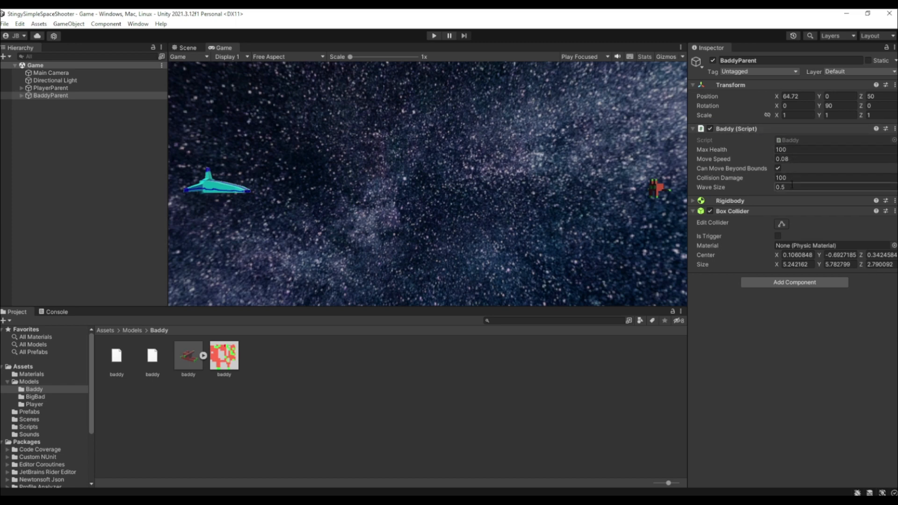
Step: Set BaddyParent's Wave Size to 0.2, play-test flying and shooting at the enemy, and return to Visual Studio
key(BackSpace)
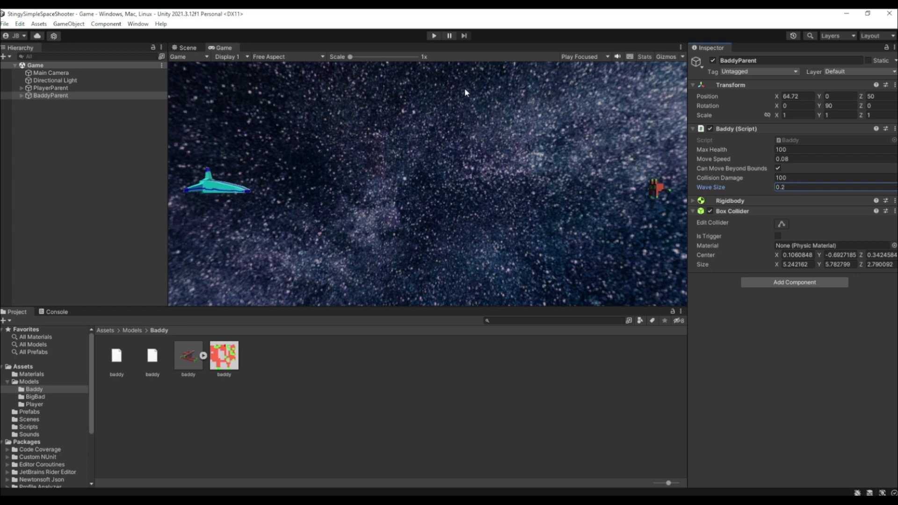
click(440, 37)
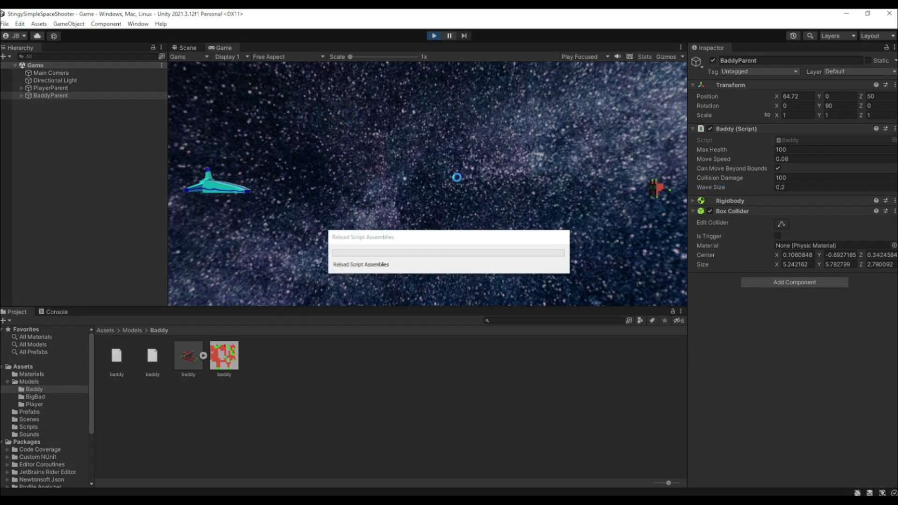
key(d)
key(w)
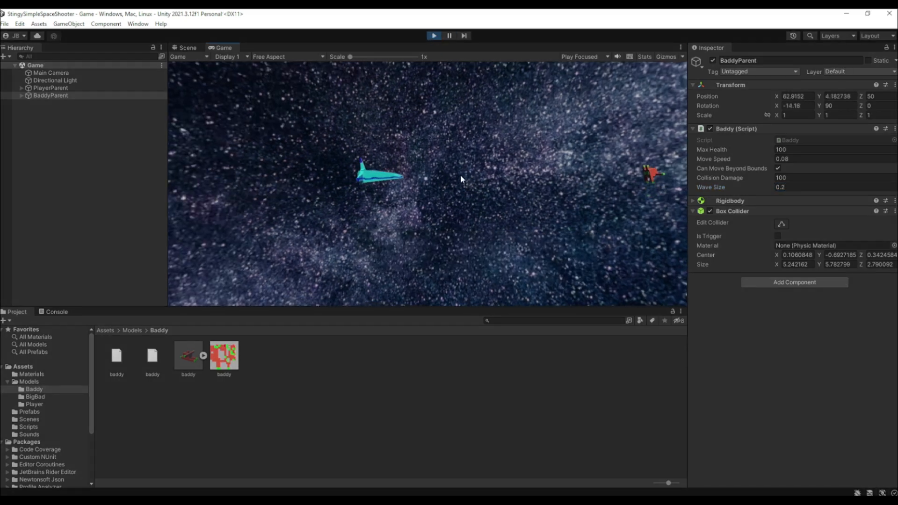
key(d)
key(space)
key(space)
key(s)
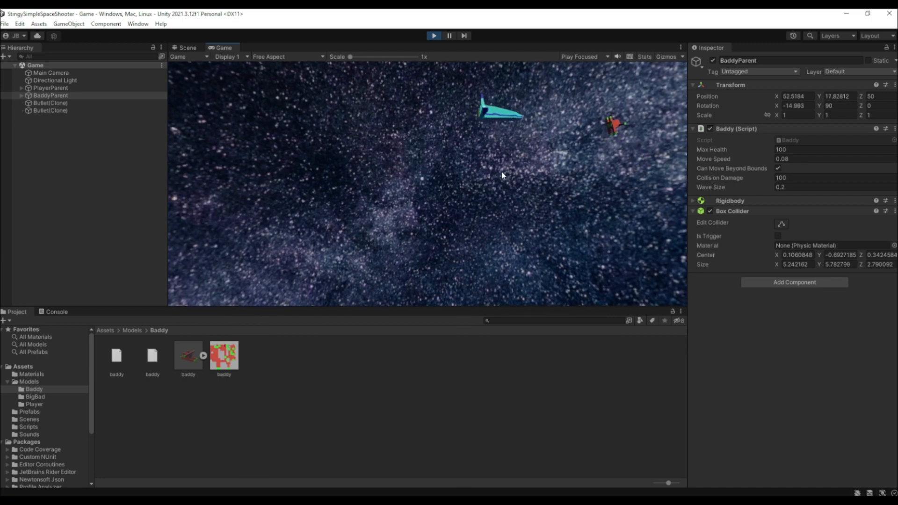
key(s)
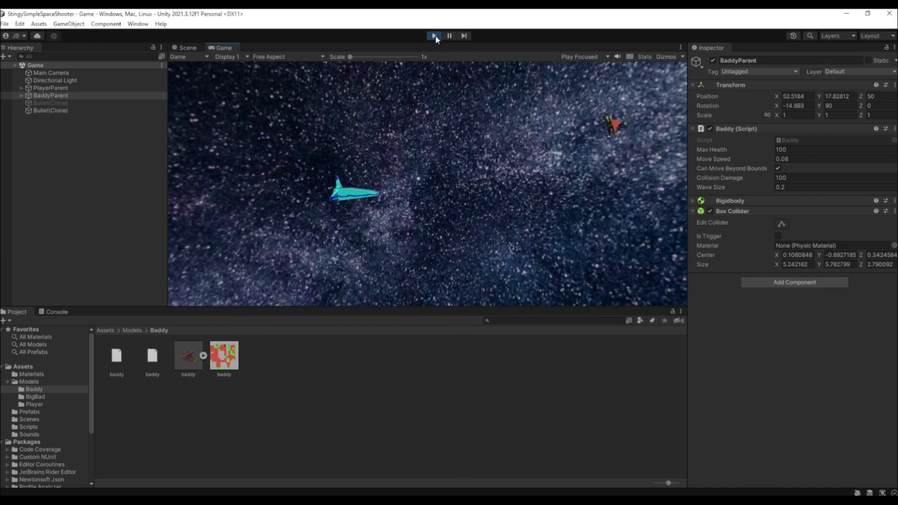
click(434, 36)
key(alt+Tab)
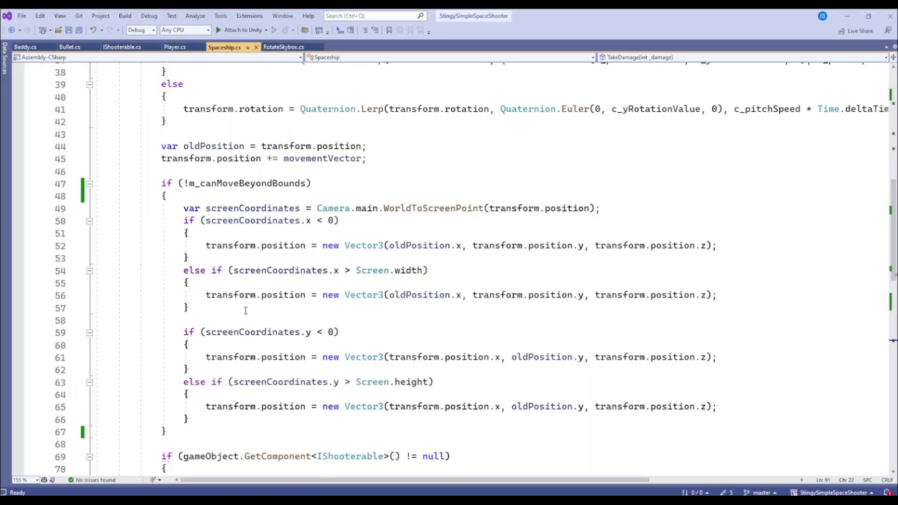
Step: In Bullet.cs, copy the m_isActive = false and m_shooter.ReturnBullet(this) lines from FixedUpdate to after the TakeDamage call in OnTriggerEnter and save
click(70, 47)
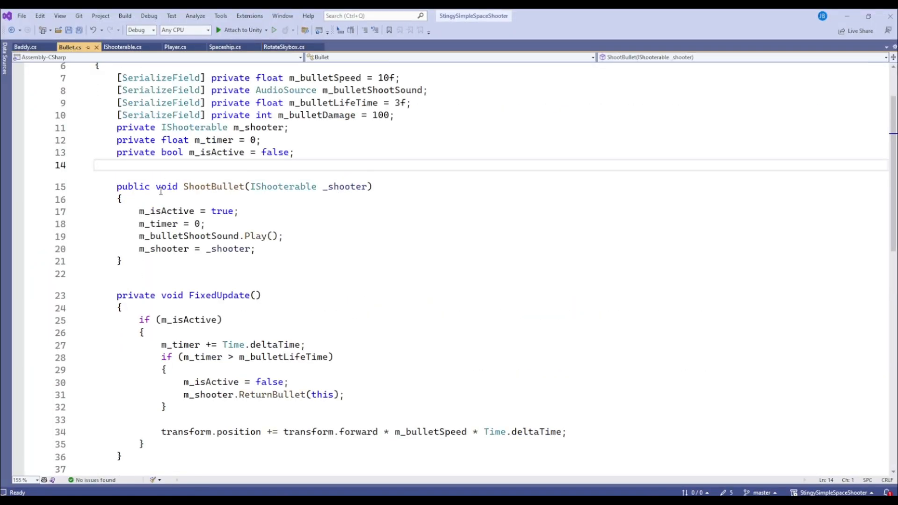
scroll(168, 205, down, 6)
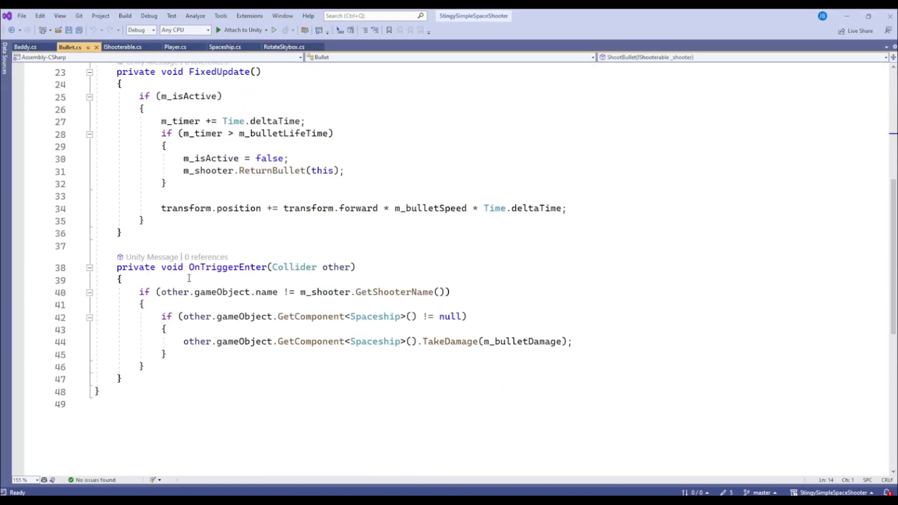
click(589, 342)
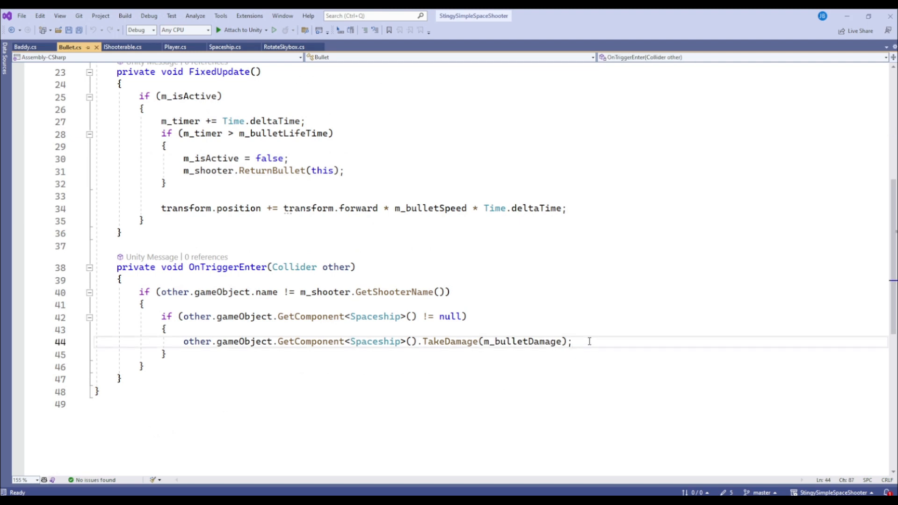
drag(341, 171, 16, 159)
key(ctrl+c)
click(586, 343)
key(Return)
key(ctrl+v)
key(ctrl+s)
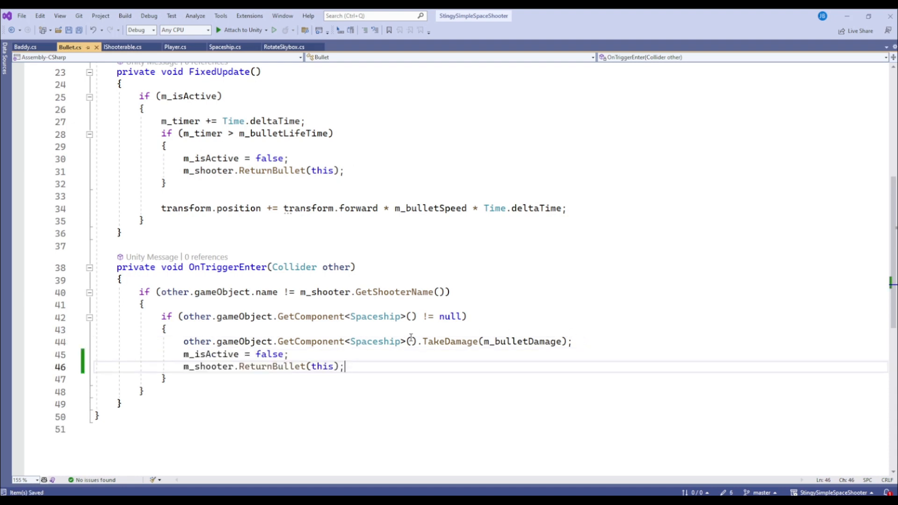
scroll(276, 341, up, 1)
click(158, 283)
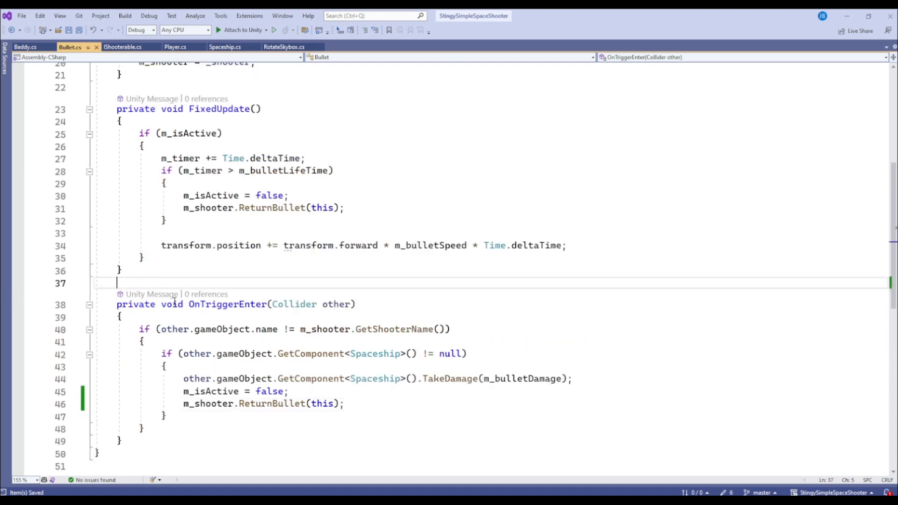
click(273, 392)
click(346, 403)
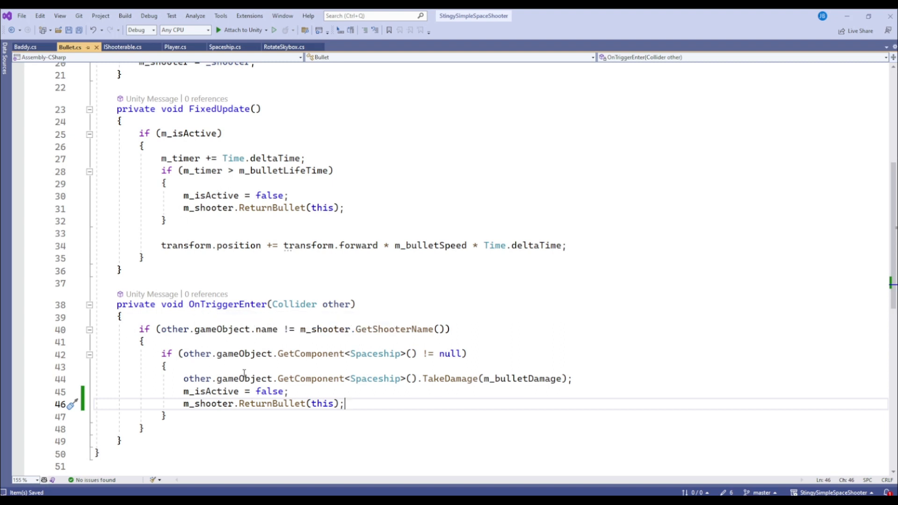
click(385, 392)
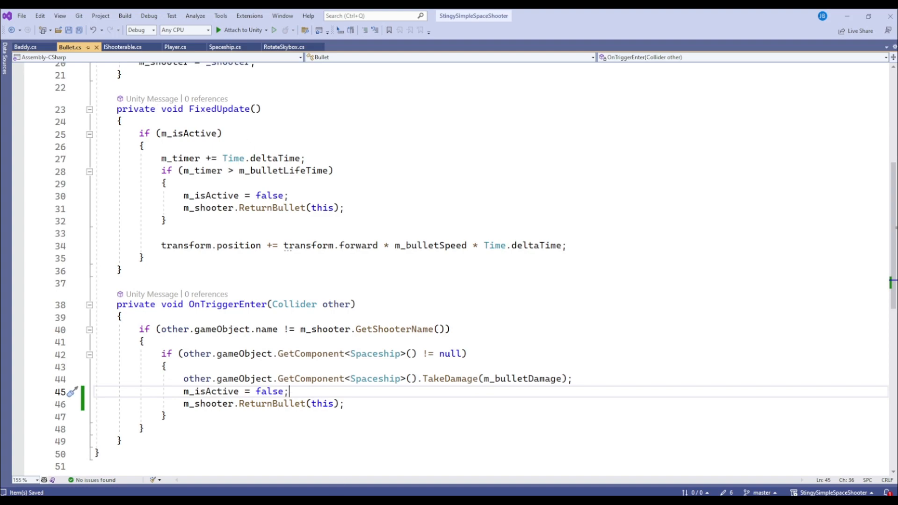
Step: Switch to Unity, play-test flying the ship and shooting at the enemy to check the bullet hits, and stop the game
click(320, 494)
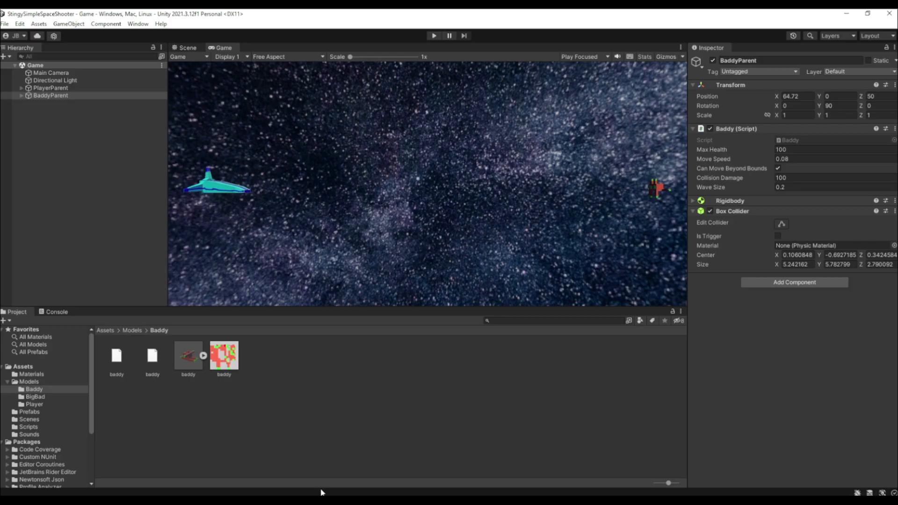
click(434, 36)
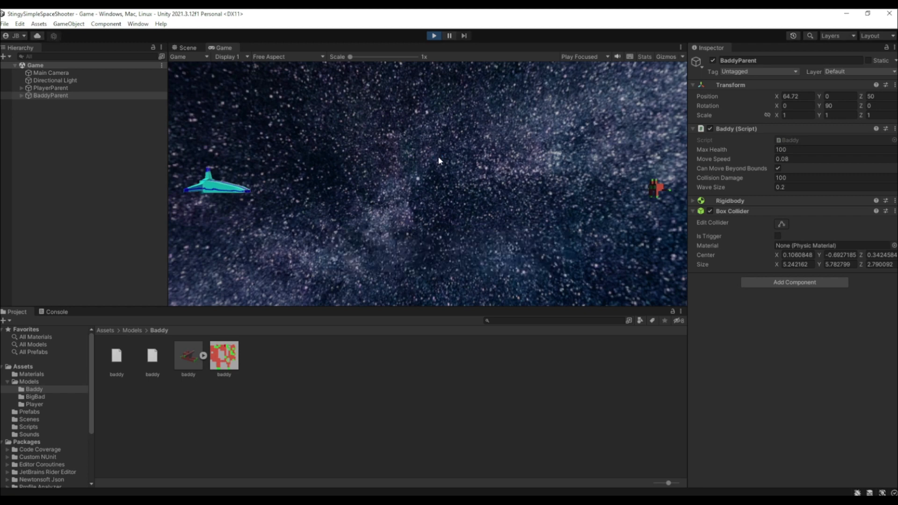
key(d)
key(w)
key(d)
key(space)
key(s)
key(a)
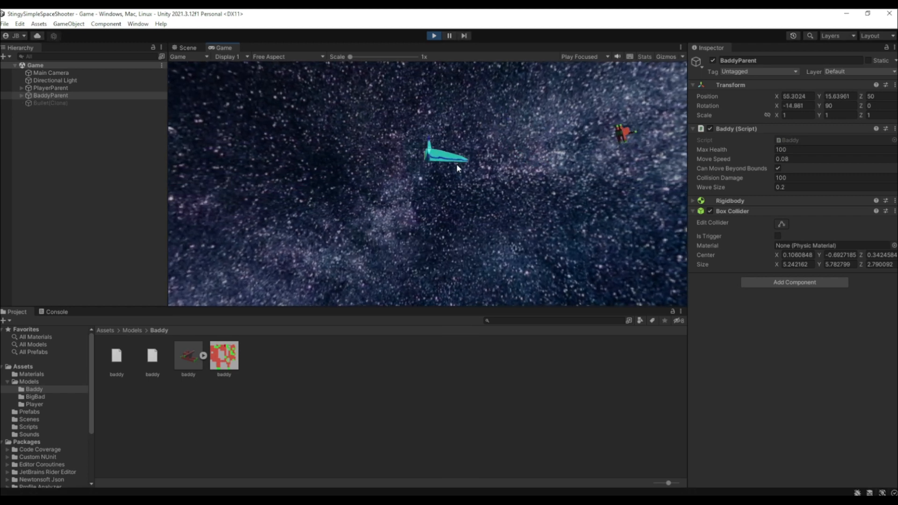
key(d)
key(w)
key(space)
key(s)
key(space)
key(w)
key(space)
key(a)
key(s)
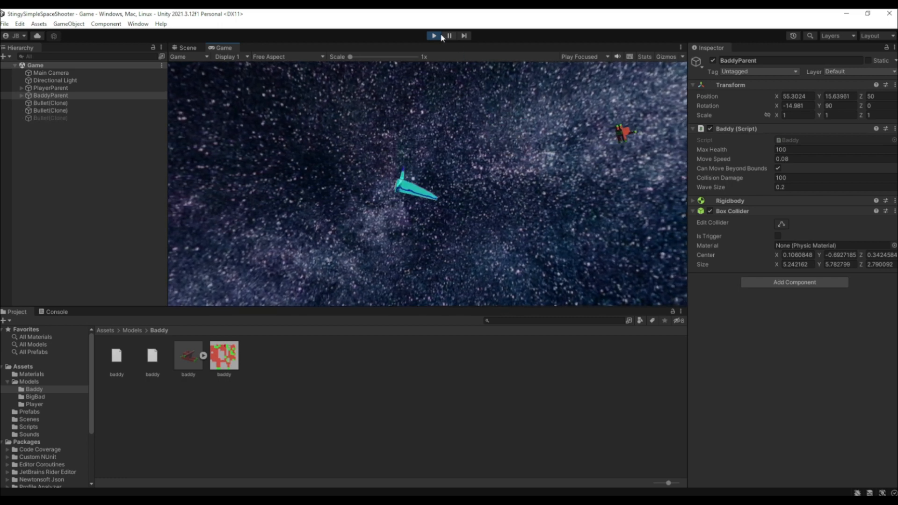
click(439, 34)
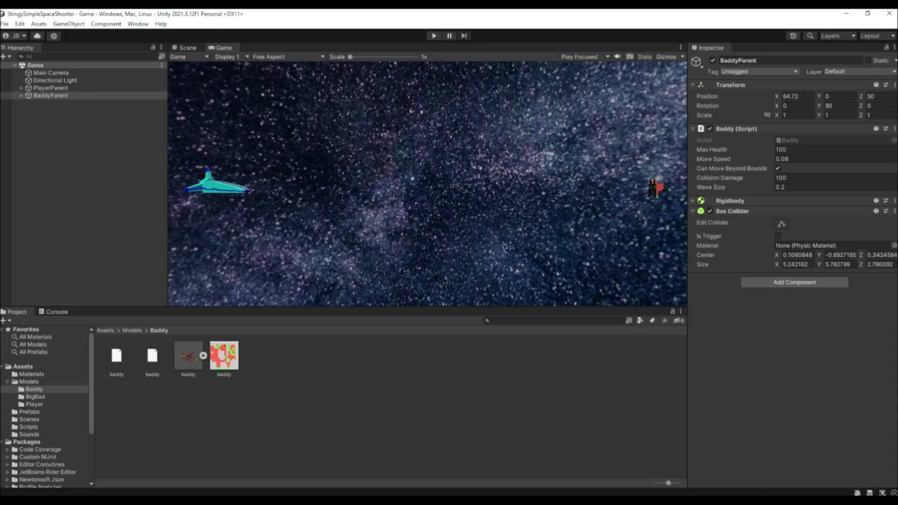
Step: Return to Visual Studio and declare a serialized private AudioSource m_explodeSound below m_collisionDamage in Spaceship.cs
mouse_move(329, 501)
click(328, 466)
scroll(247, 79, up, 7)
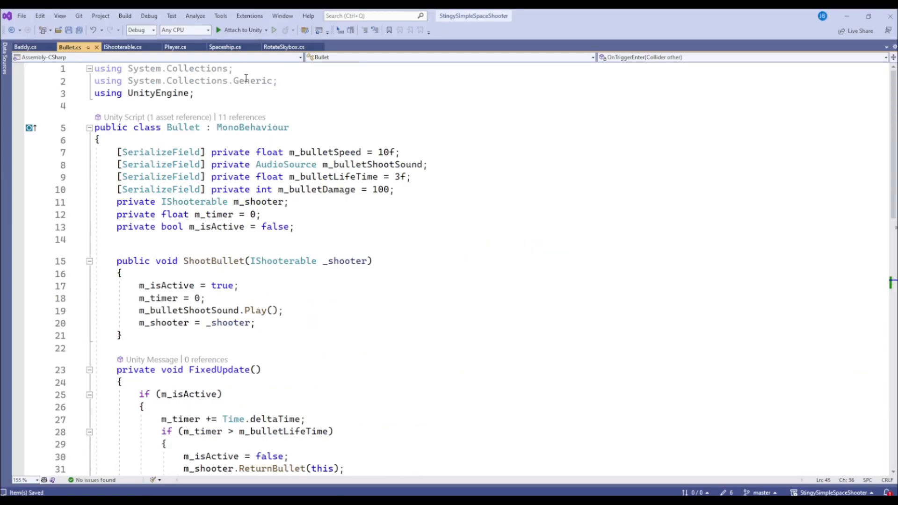
click(225, 47)
scroll(278, 241, up, 12)
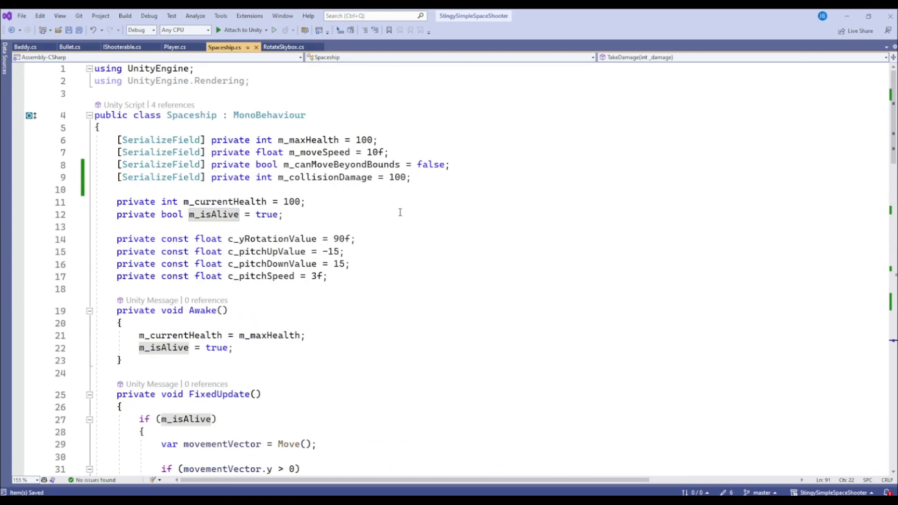
click(443, 173)
key(Return)
text(p)
key(BackSpace)
text([Serialize)
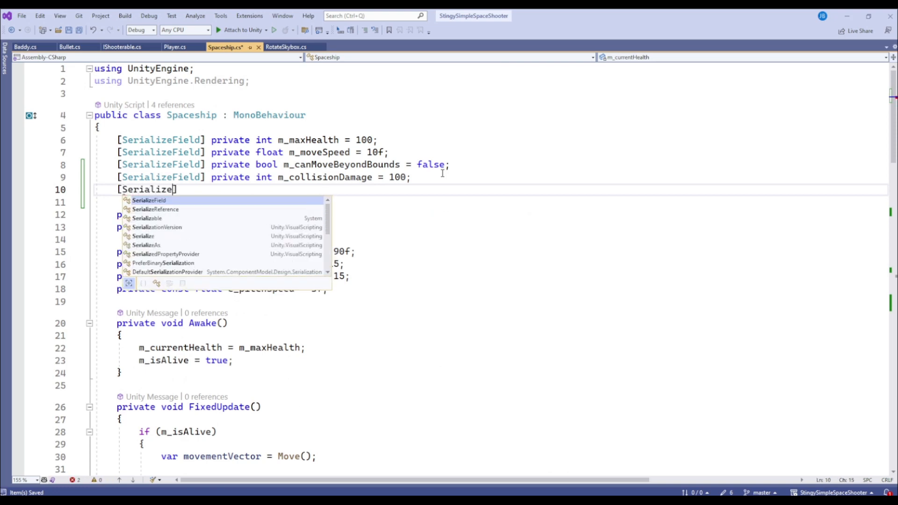
text(Field] private m_a)
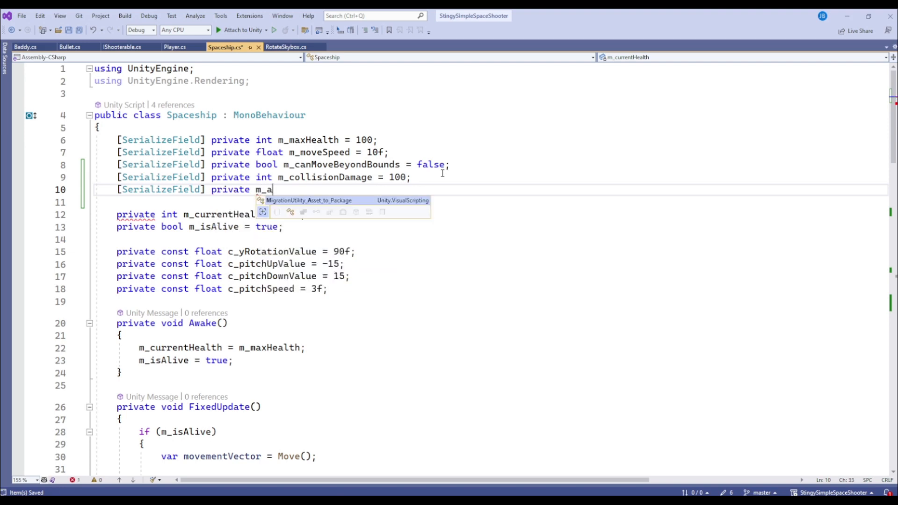
key(BackSpace)
key(BackSpace)
key(BackSpace)
text(Audiosource)
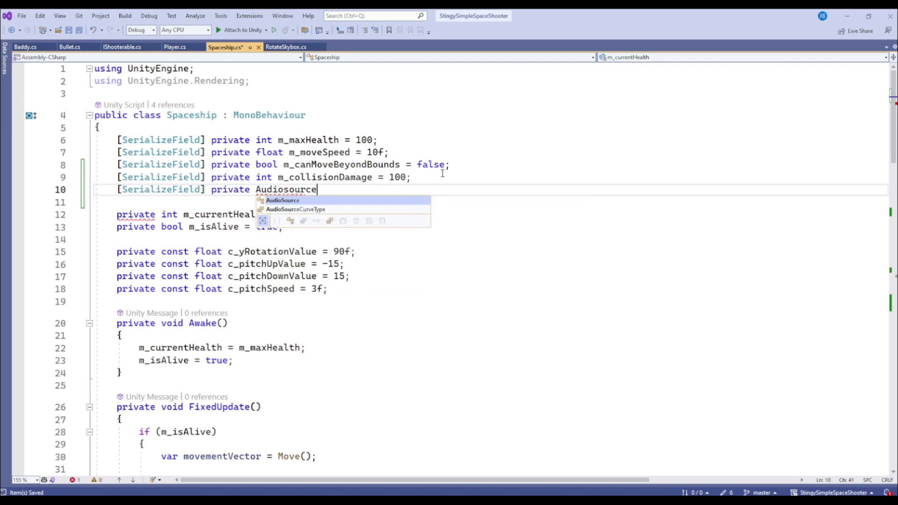
text( m_explodeSoun)
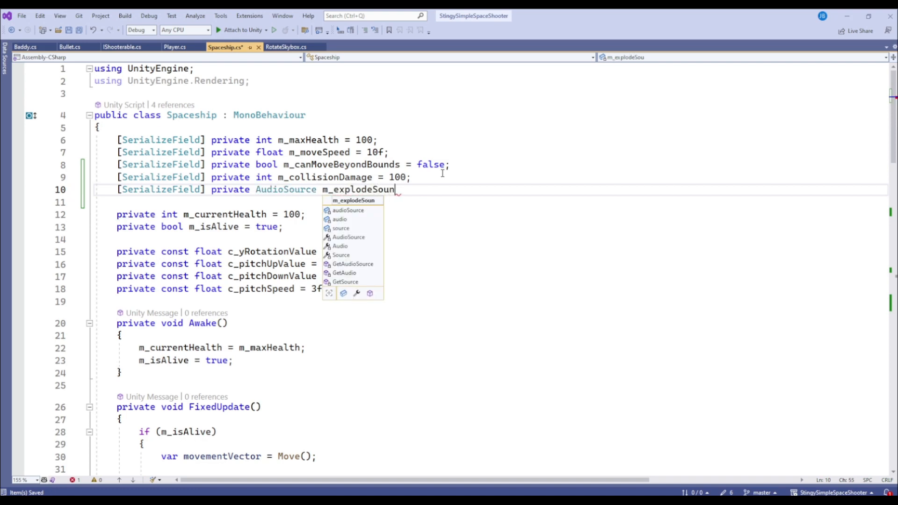
text(d;)
Step: Declare a serialized private ParticleSystem m_explodeParticles below m_explodeSound and save the script
key(Return)
text([Serialize)
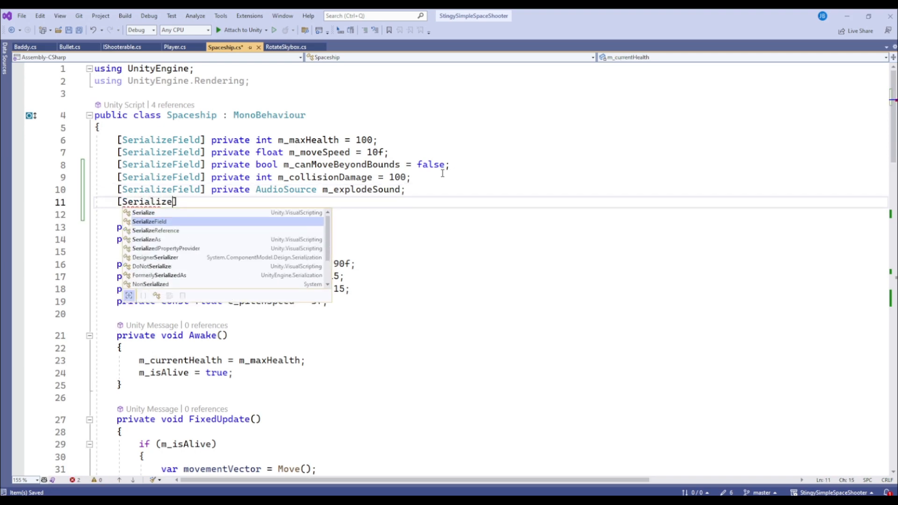
text(Field] private )
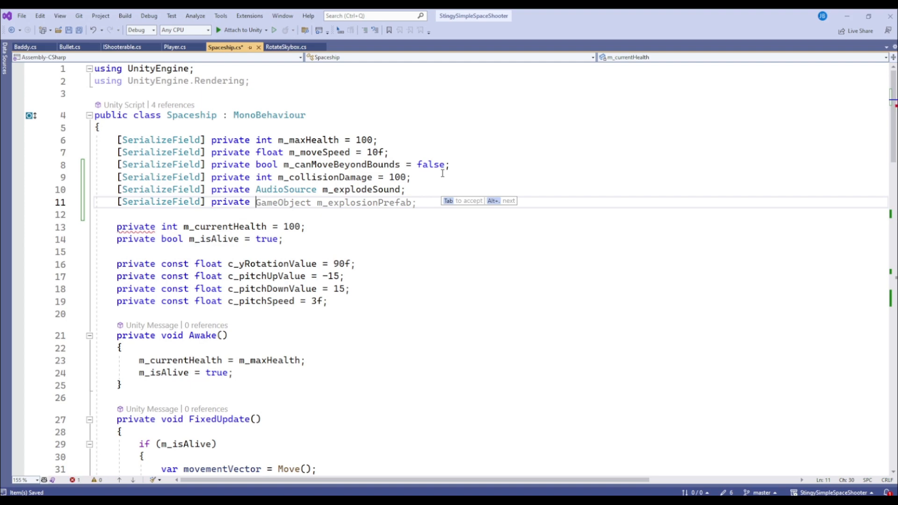
text(Particl)
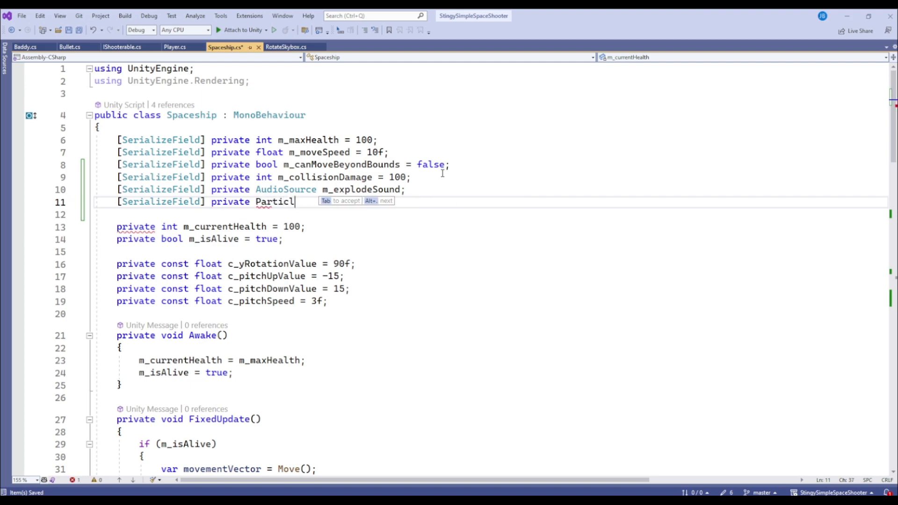
text(eSyst)
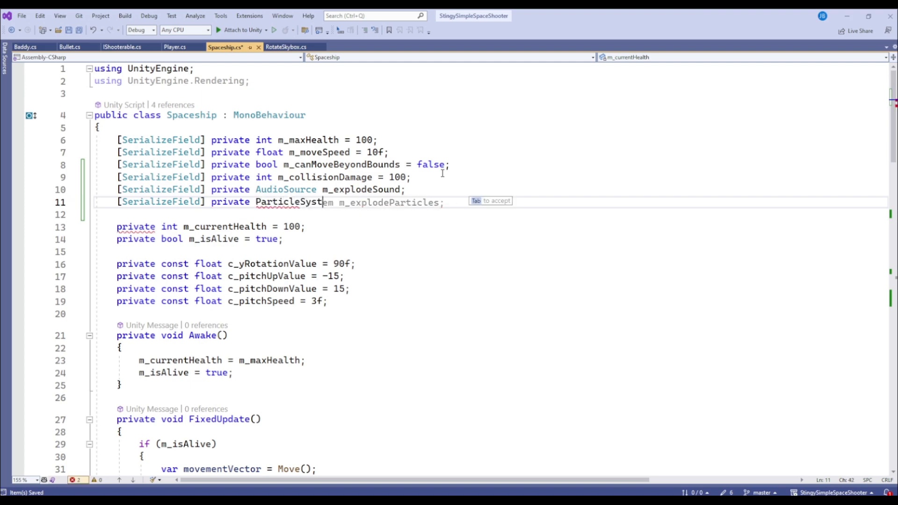
text(em m_explodeParticles;)
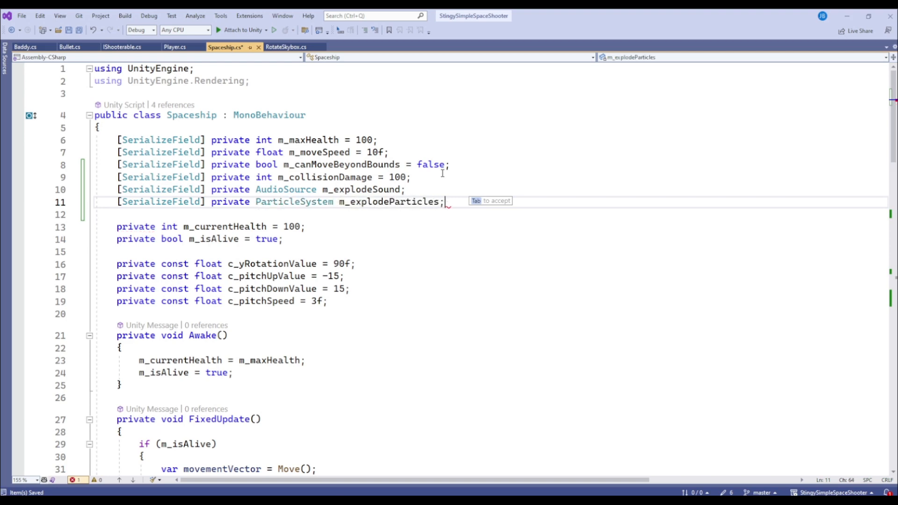
key(ctrl+s)
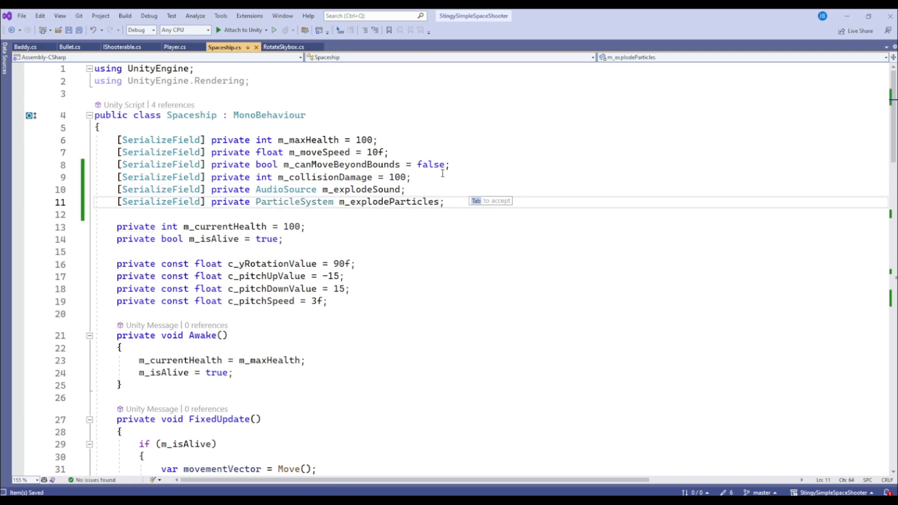
Step: Declare a serialized private GameObject m_meshGameObject below m_explodeParticles and save the script
key(Return)
text([Serializ)
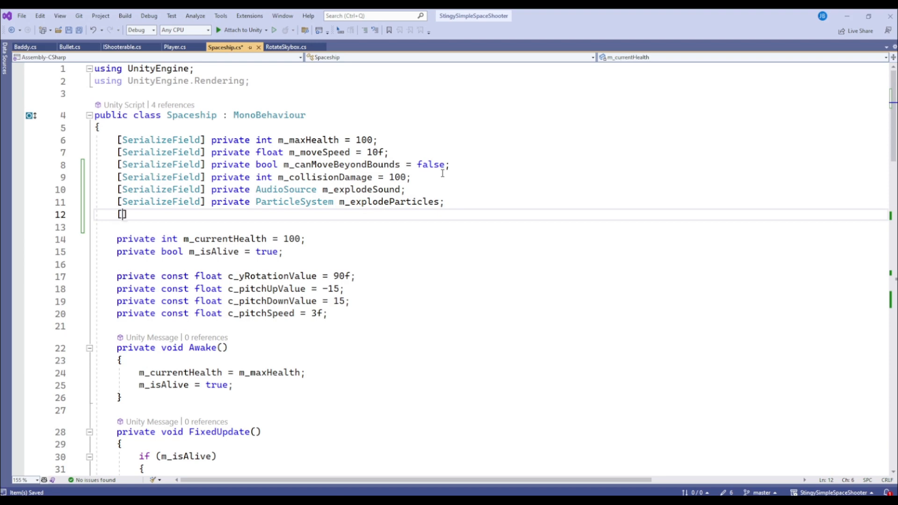
text(eField] pri)
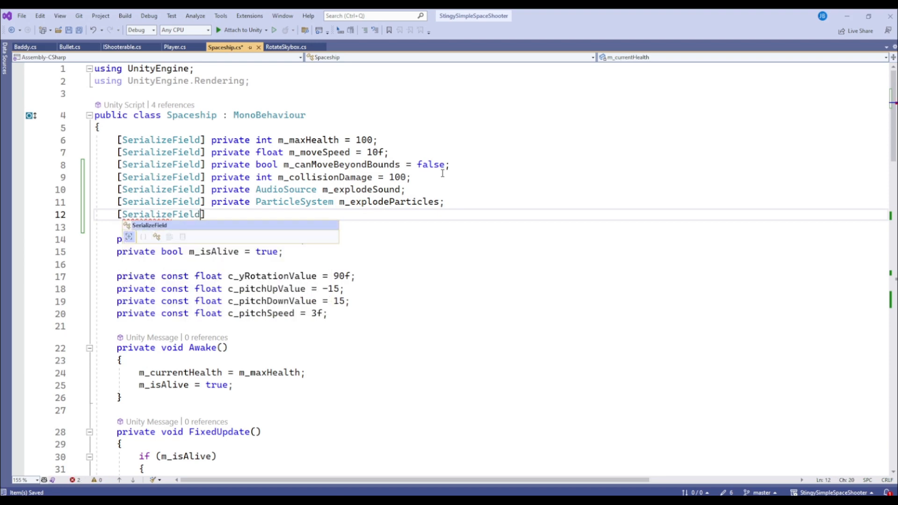
text(vate )
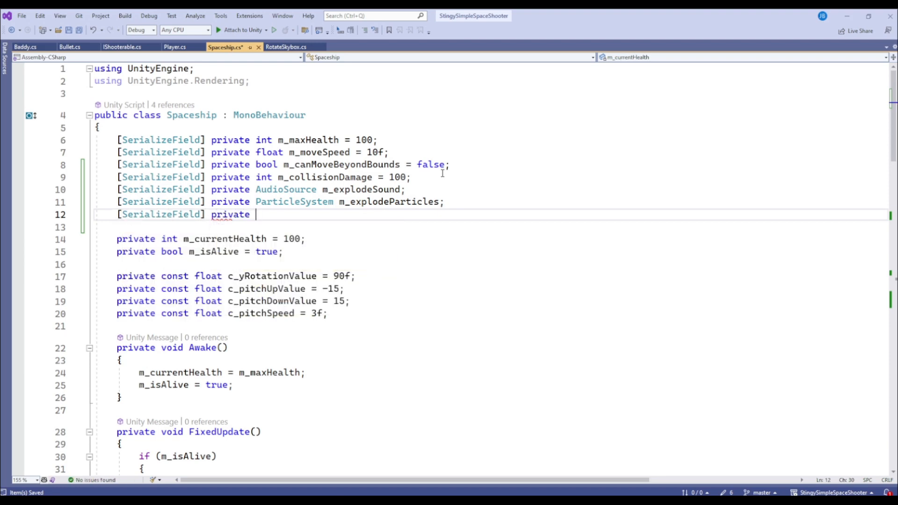
text(Gameobject m_)
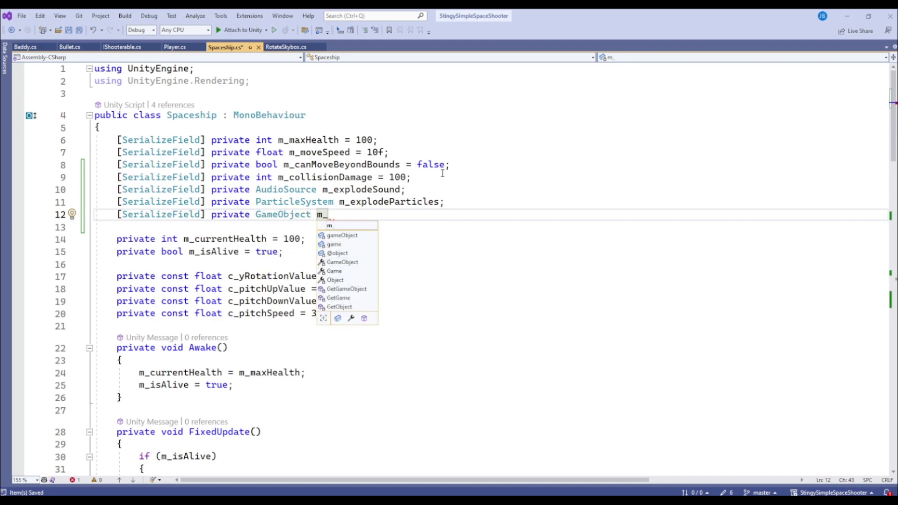
text(meshGam)
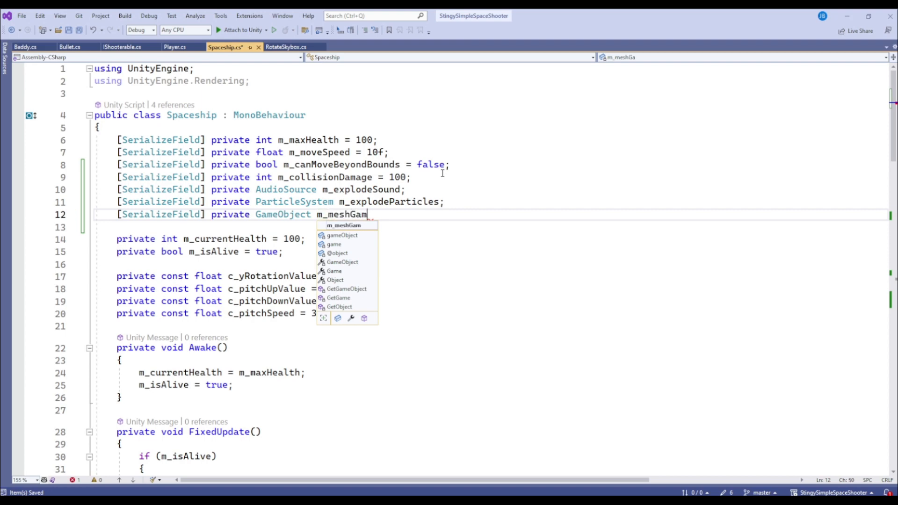
text(eObject;)
key(ctrl+s)
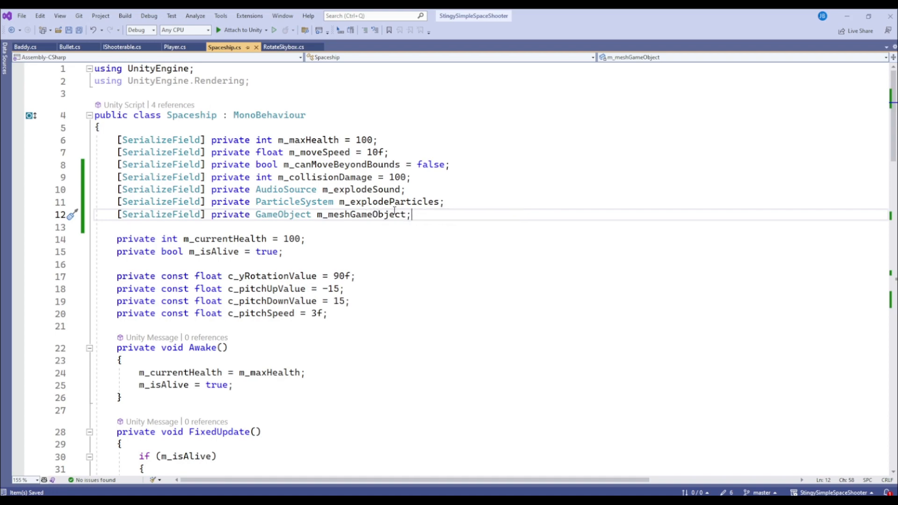
Step: Add an empty private void Die() method below TakeDamage in Spaceship.cs
scroll(323, 269, down, 17)
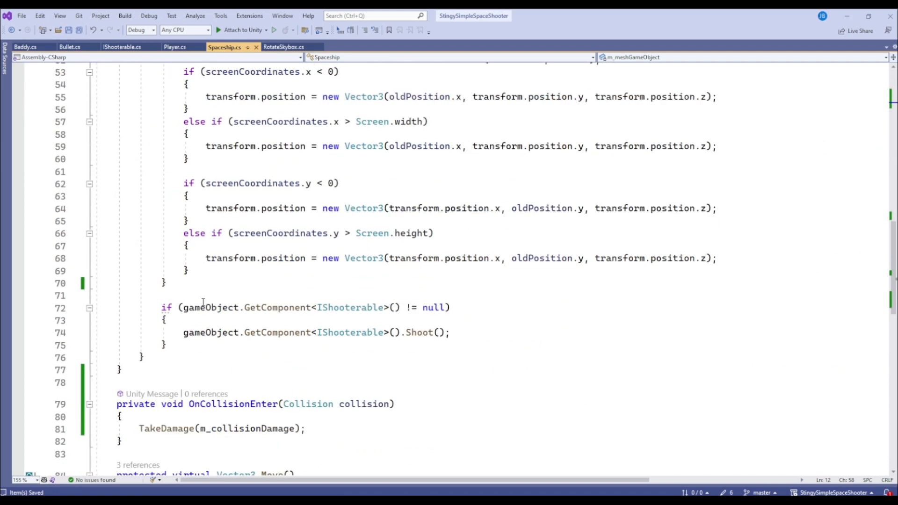
scroll(203, 300, down, 8)
click(158, 340)
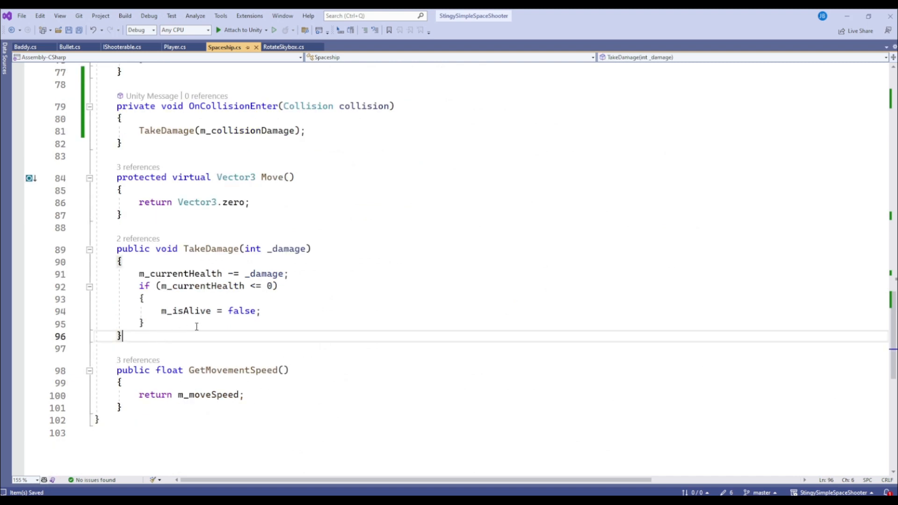
key(Return)
key(Return)
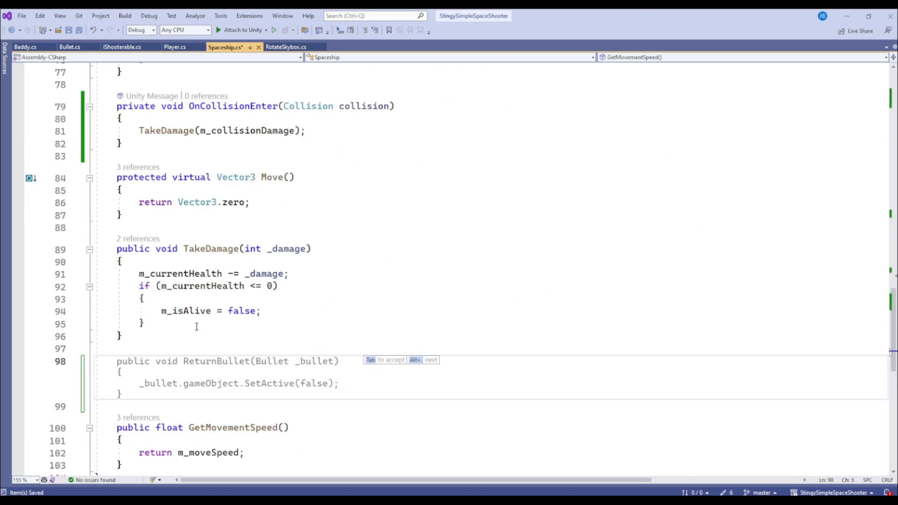
text(privat)
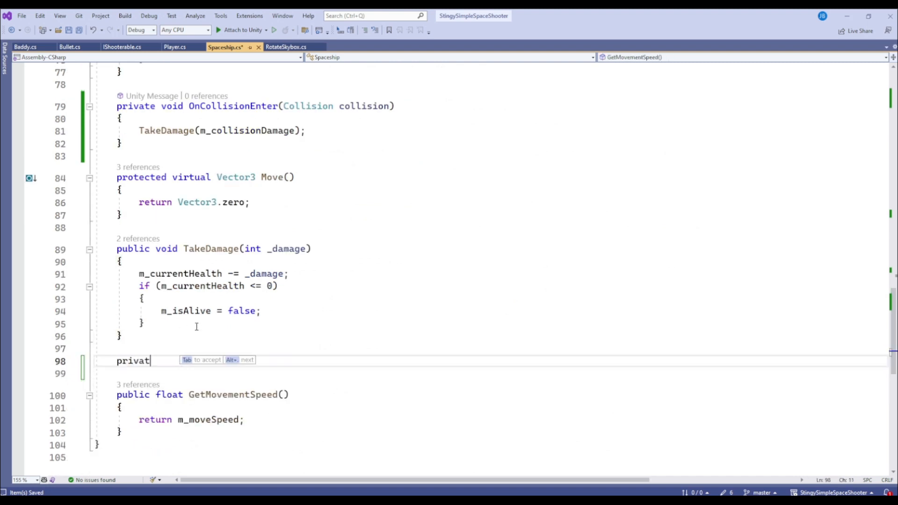
text(e void Die())
key(Return)
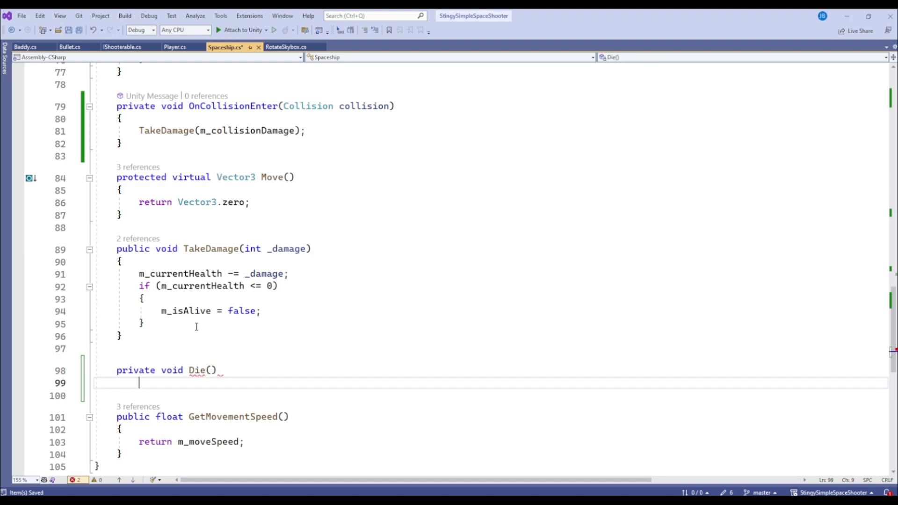
text({)
key(Return)
Step: Add an empty if (!m_isAlive) block inside the Die method and save the script
text(if ()
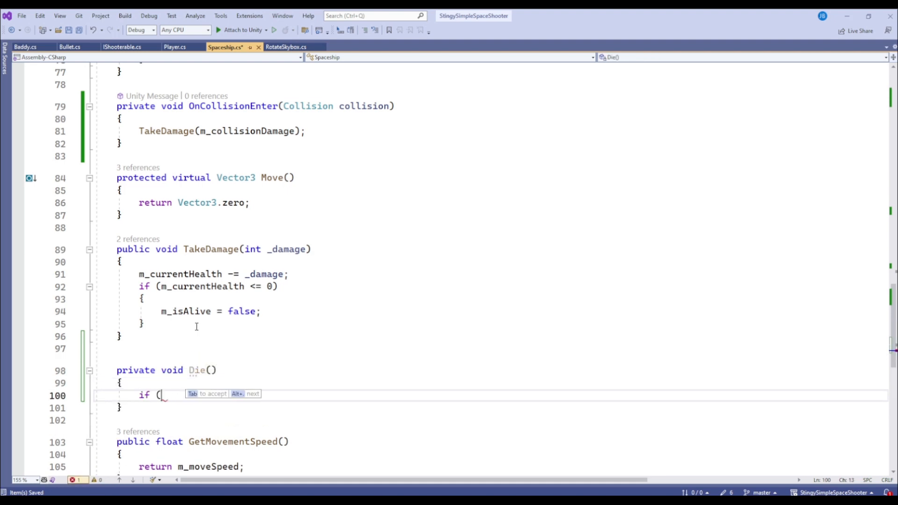
text(!m_)
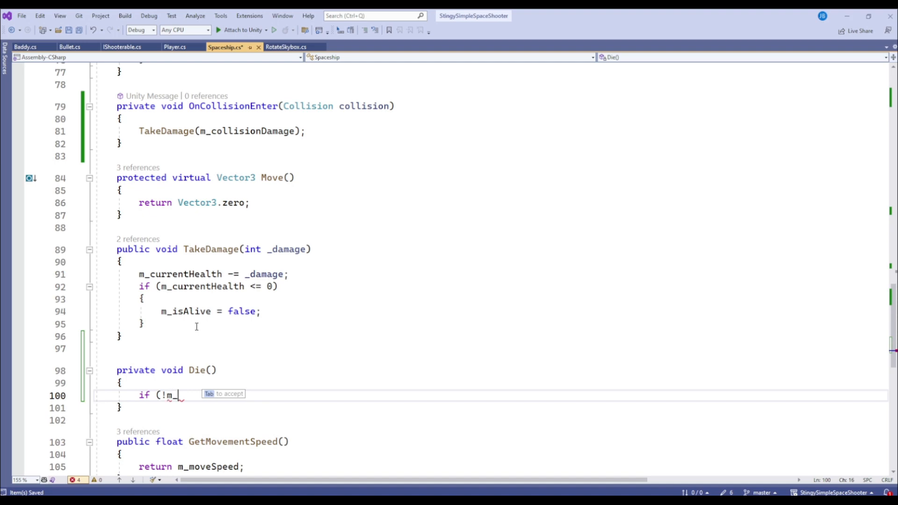
text(isAlive))
key(Return)
text({)
key(Return)
key(ctrl+s)
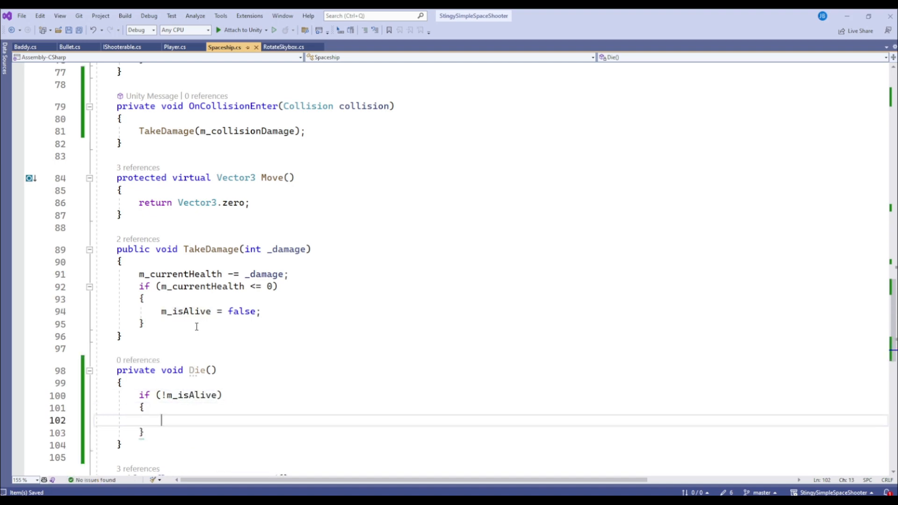
Step: Call Die() after m_isAlive = false in TakeDamage and save the script
scroll(218, 311, down, 2)
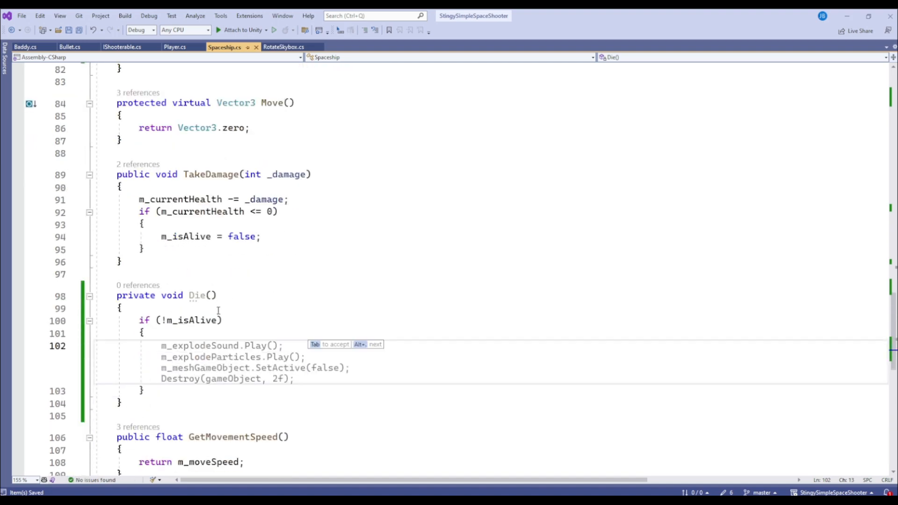
click(294, 239)
key(Return)
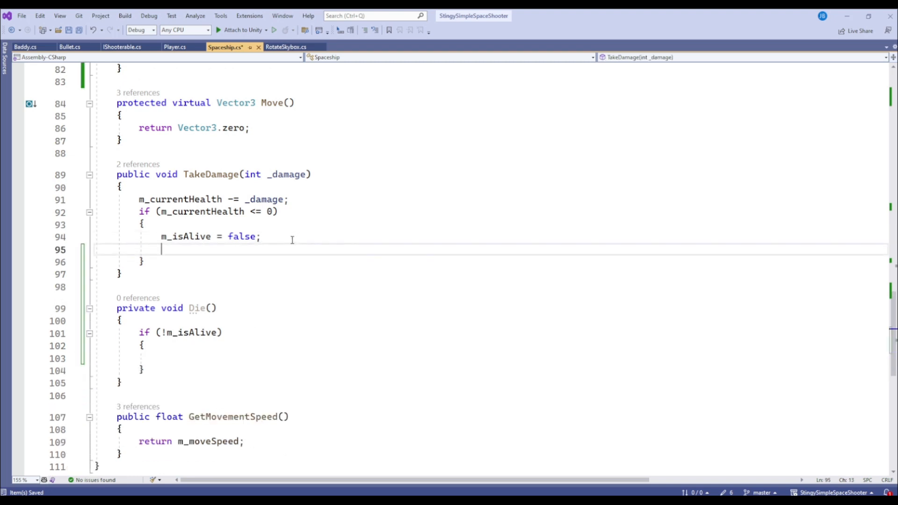
double_click(170, 238)
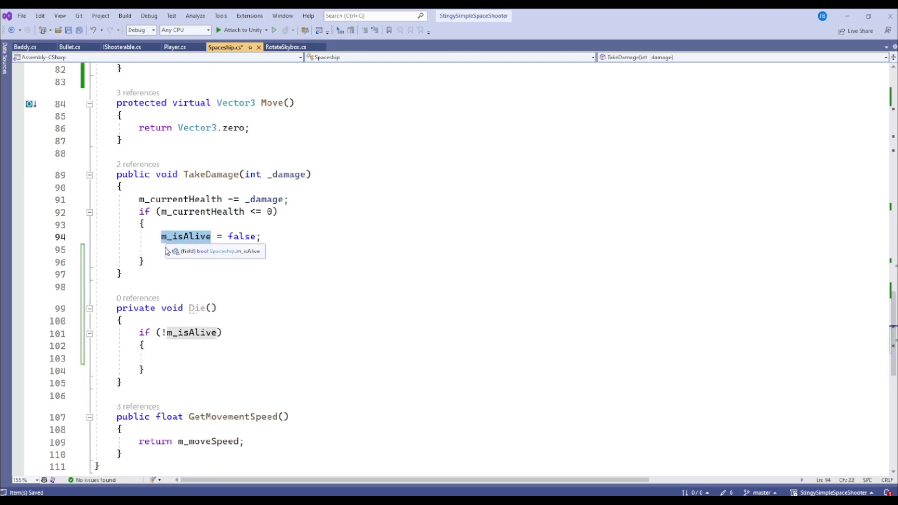
click(195, 250)
text(Die();)
key(ctrl+s)
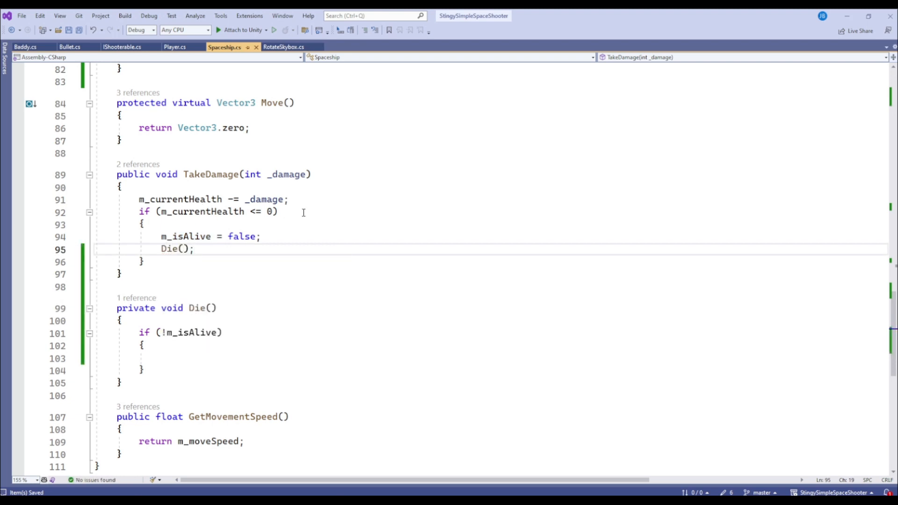
Step: Extend the m_currentHealth <= 0 condition in TakeDamage with && m_isAlive and save the script
click(207, 356)
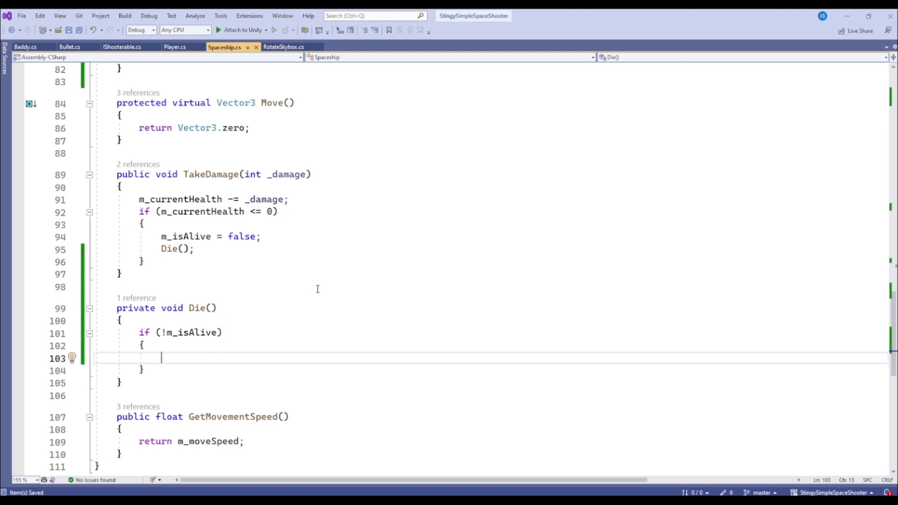
text(m_)
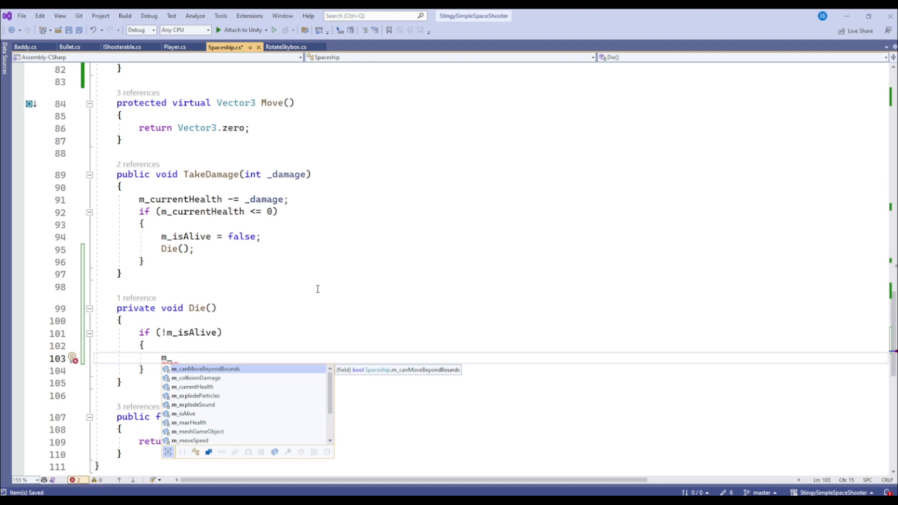
click(186, 187)
click(295, 209)
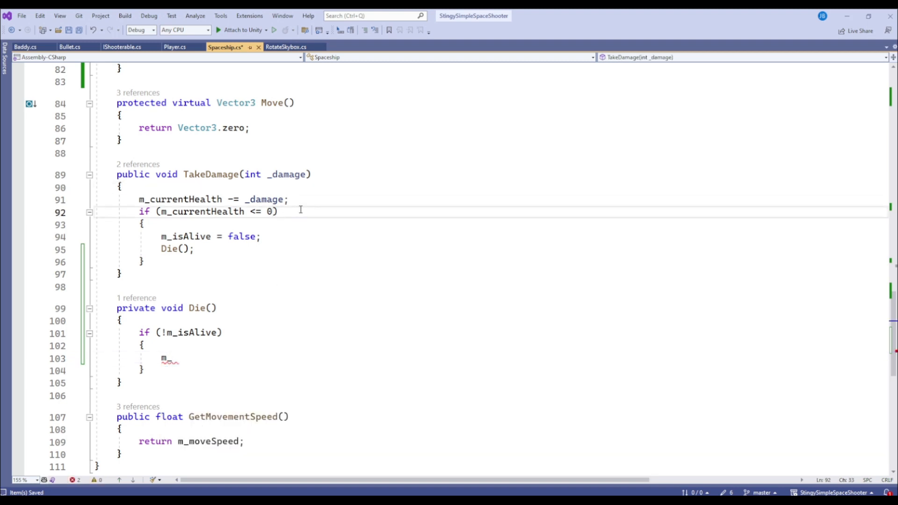
text(&)
text(& m_is)
text(Alive)
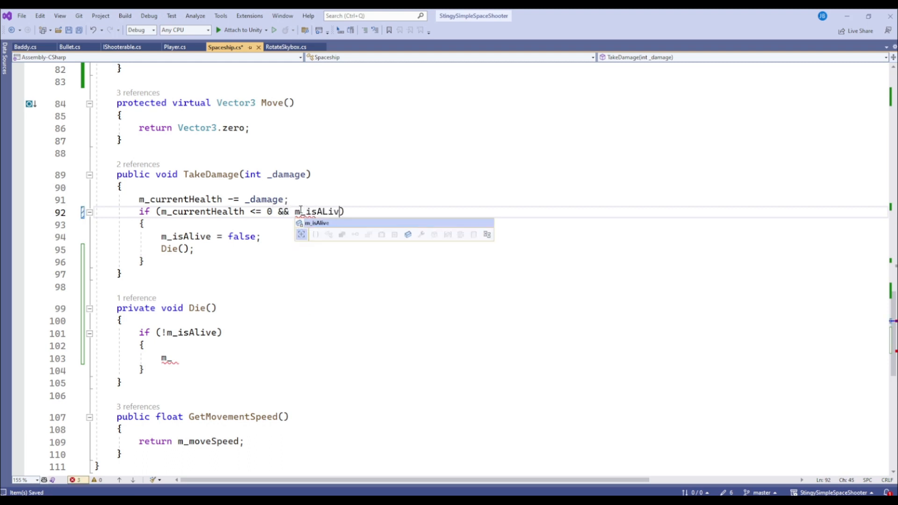
key(ctrl+s)
Step: Review the health and m_isAlive condition, the m_isAlive assignment and the Die() call in TakeDamage
click(224, 212)
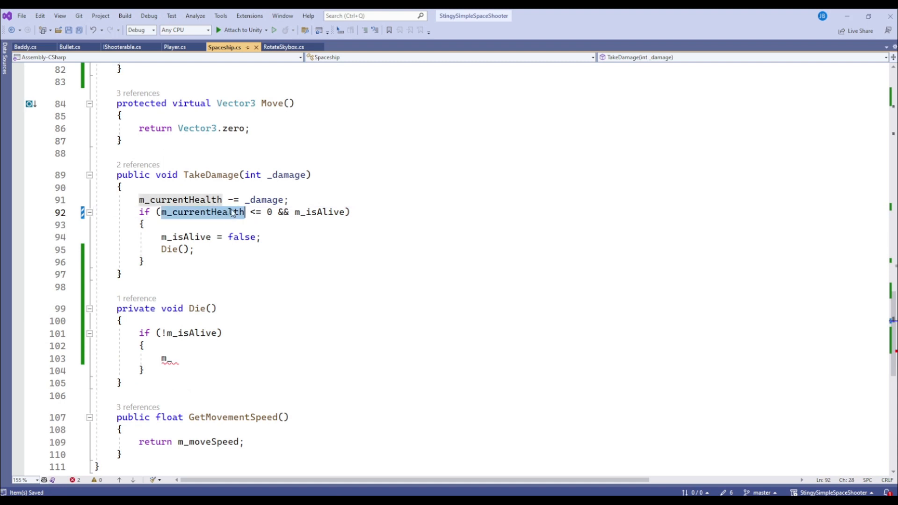
double_click(326, 213)
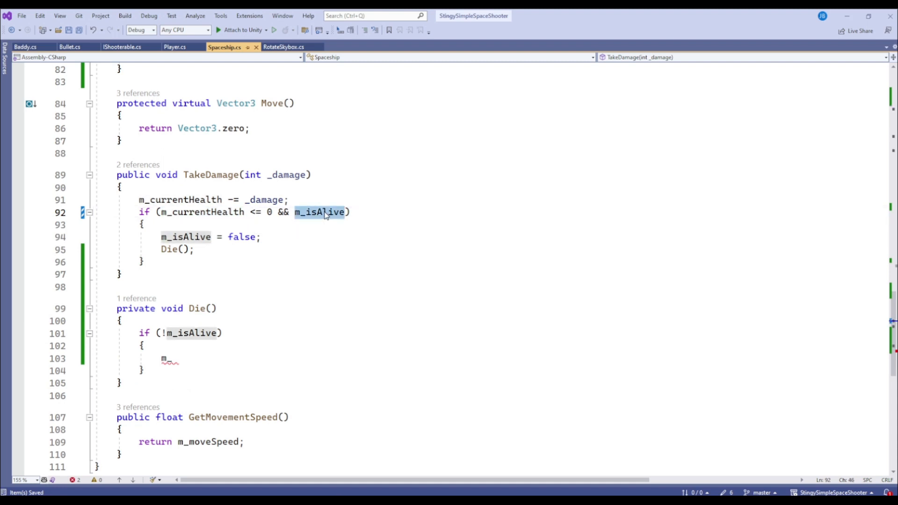
double_click(185, 237)
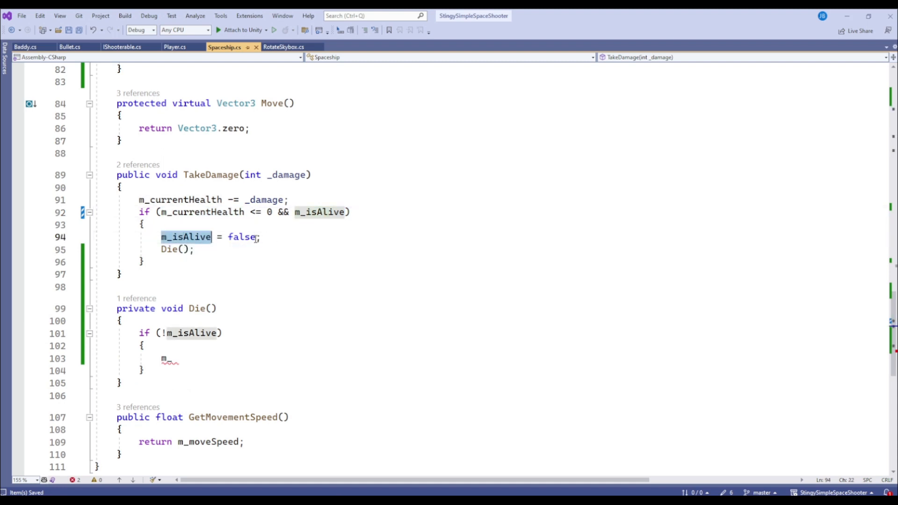
click(185, 249)
click(228, 239)
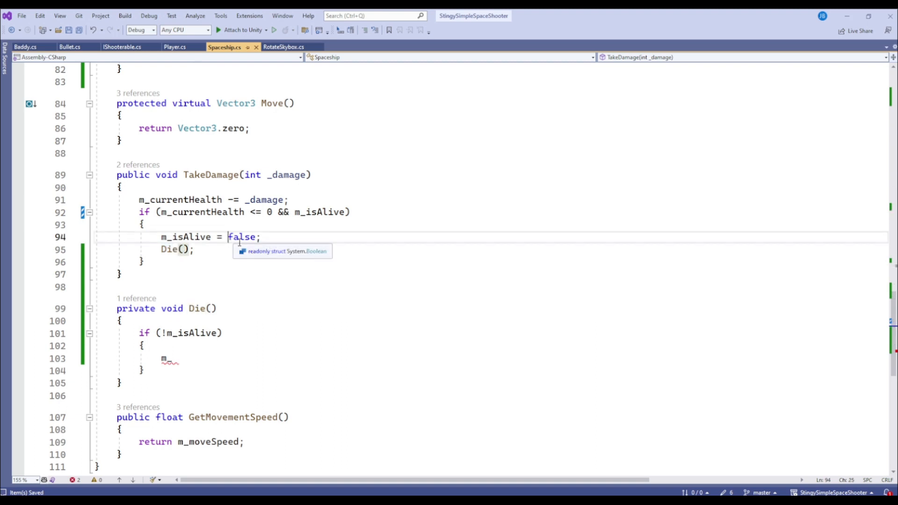
click(280, 240)
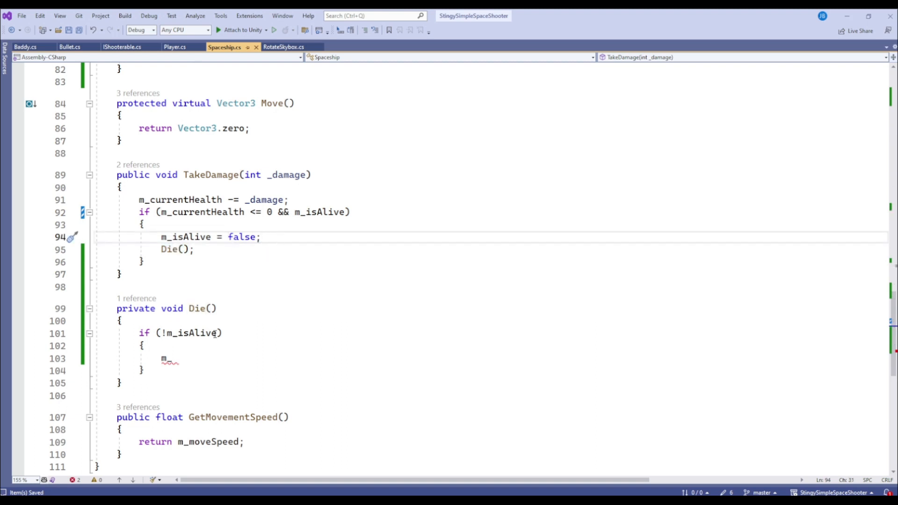
Step: Make the !m_isAlive block in Die() play m_explodeSound and m_explodeParticles, replacing the leftover m_ text
click(197, 358)
scroll(197, 357, down, 1)
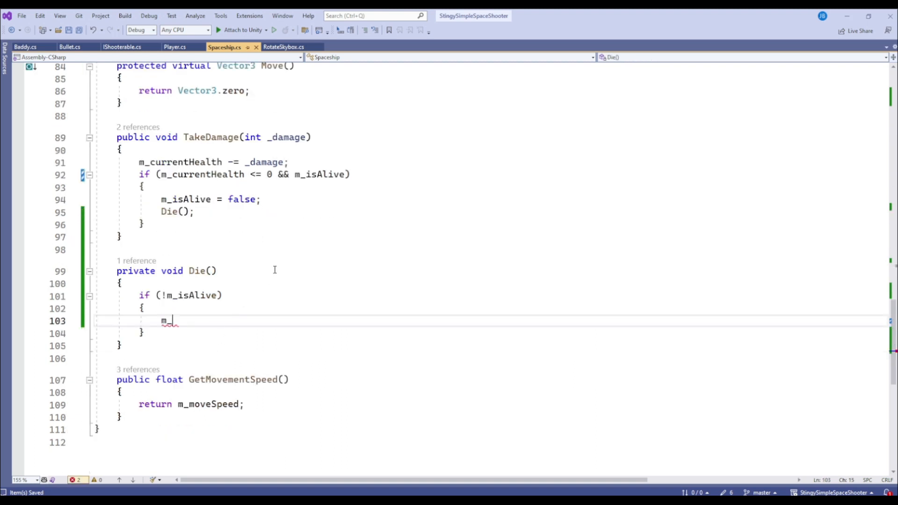
key(BackSpace)
key(BackSpace)
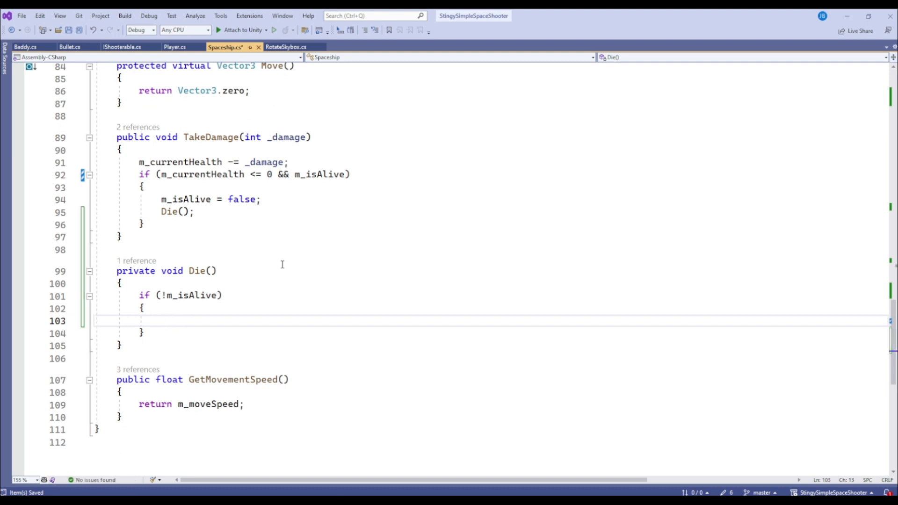
text(m_explodeSound.Play();)
key(Return)
text(m_explodeParticles.Play();)
key(Return)
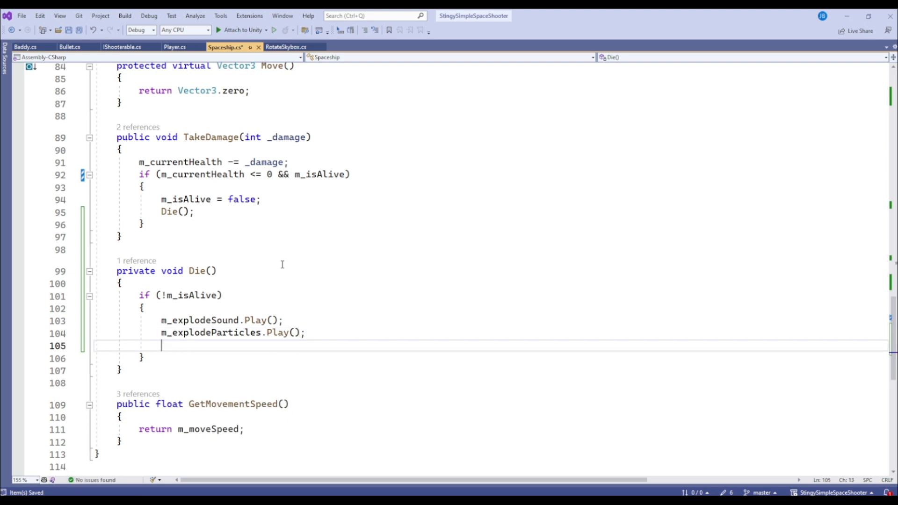
Step: Deactivate m_meshGameObject with SetActive(false) after the particles call in Die() and save the script
text(m_meshGameObject.SetActive)
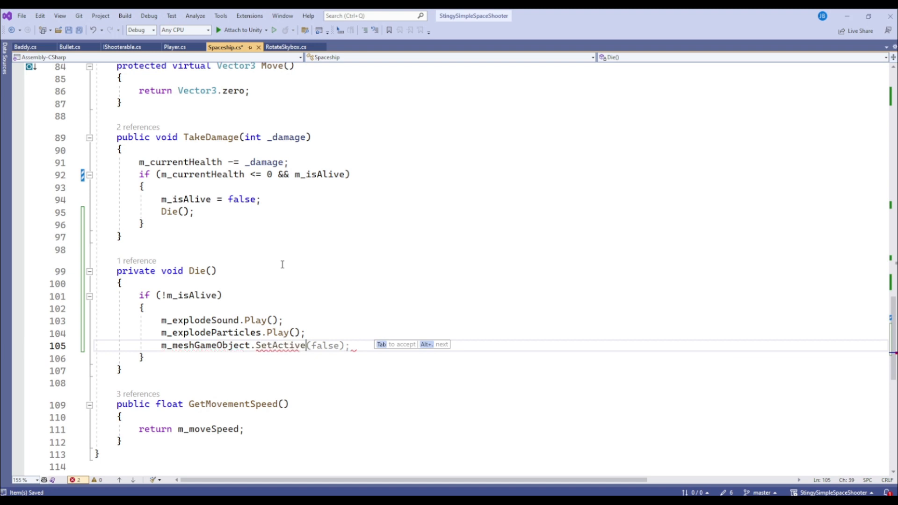
text((false);)
key(ctrl+s)
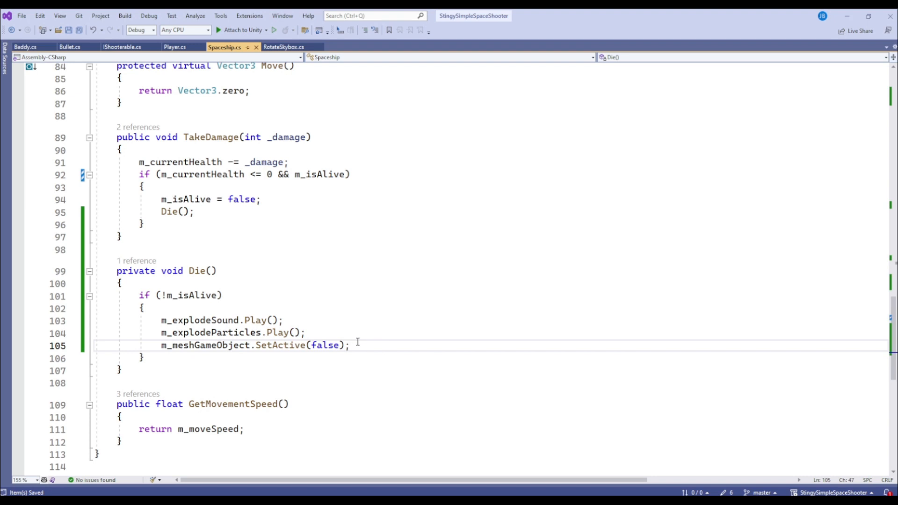
Step: Review the m_explodeSound, m_explodeParticles and m_meshGameObject lines in the Die method
scroll(254, 323, up, 1)
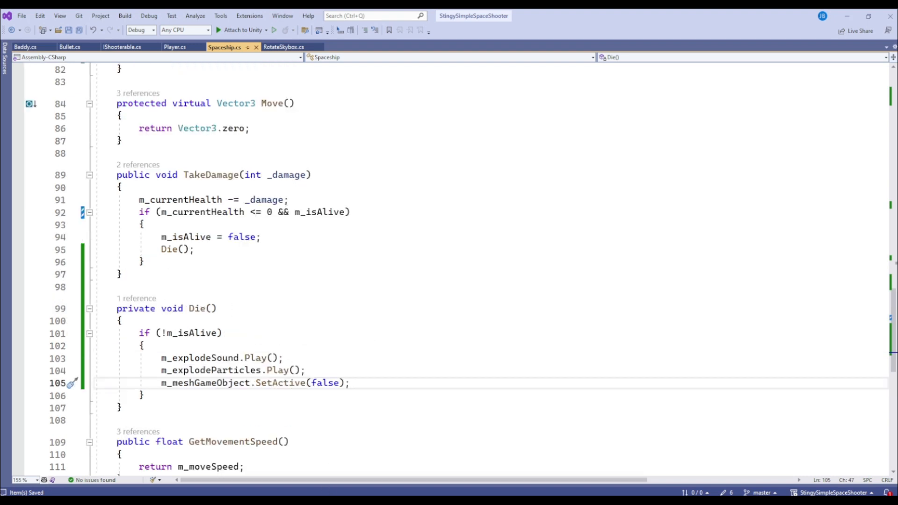
click(216, 358)
double_click(217, 358)
click(215, 372)
double_click(216, 372)
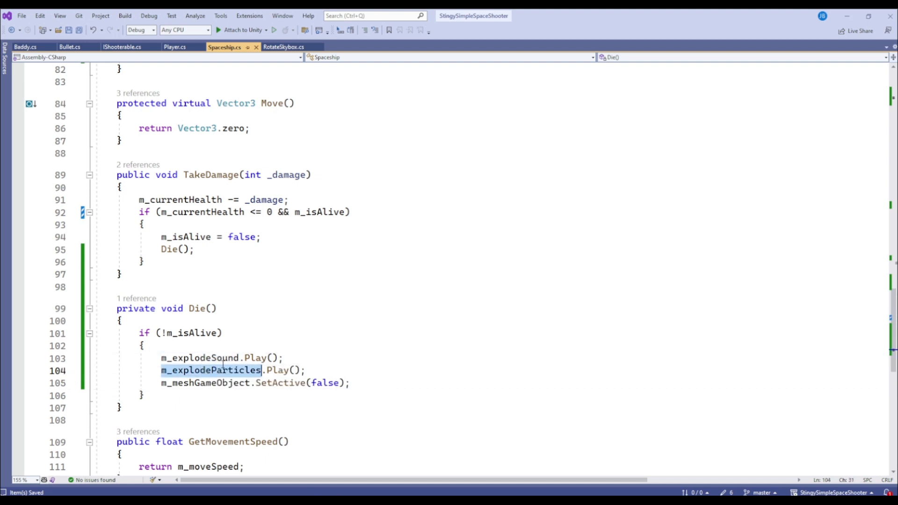
scroll(216, 372, down, 1)
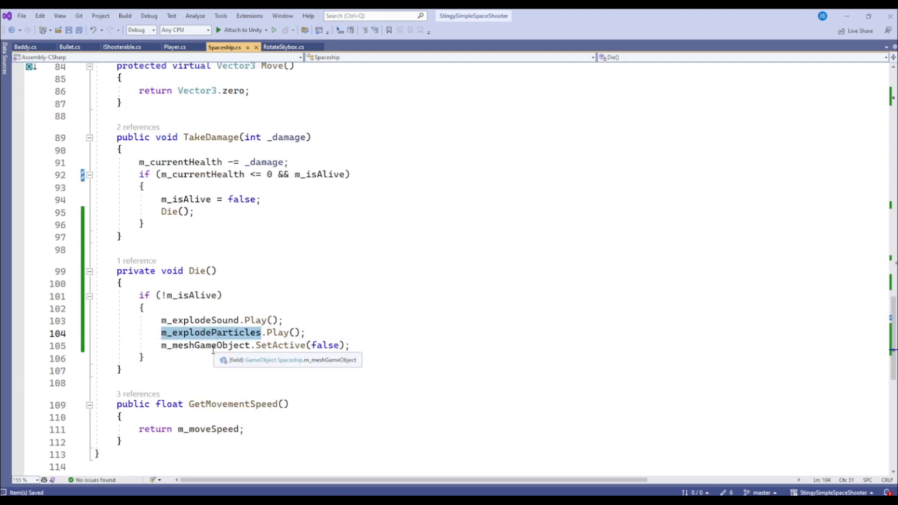
double_click(213, 348)
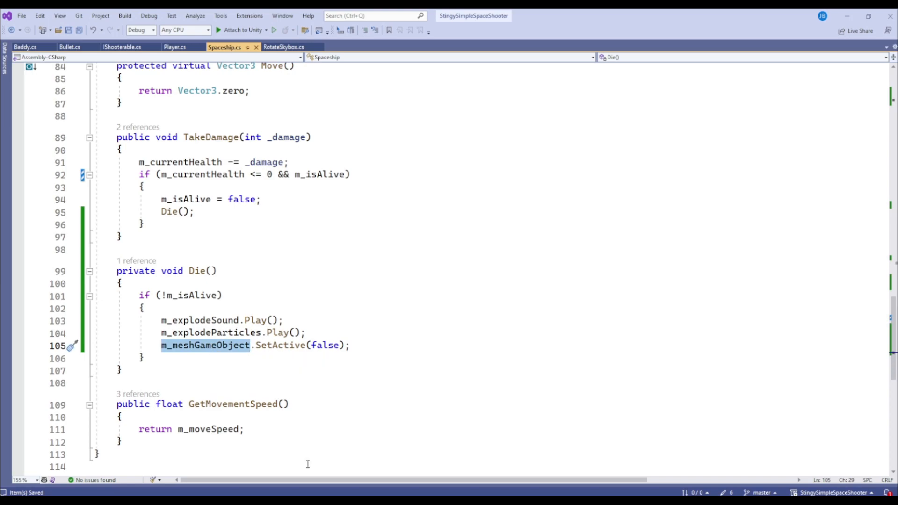
Step: Switch to Unity and add an Audio Source component to PlayerParent
key(alt+Tab)
click(43, 88)
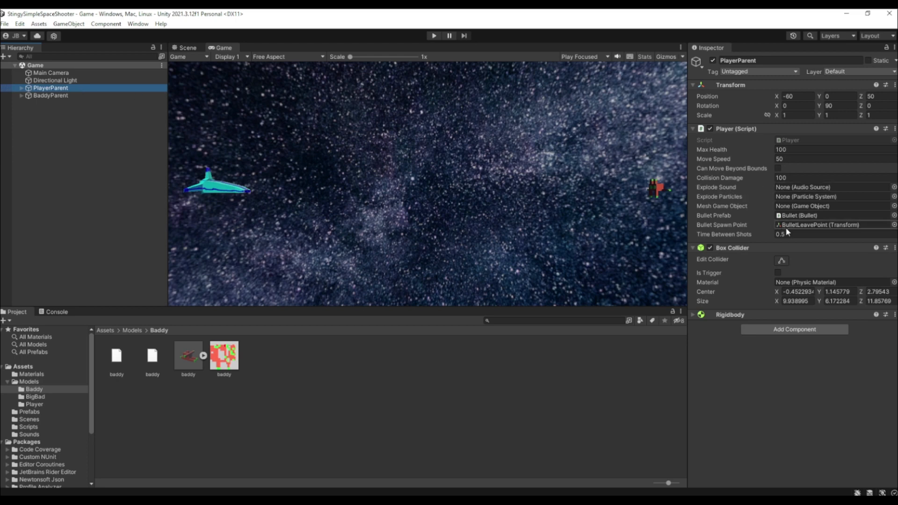
click(795, 330)
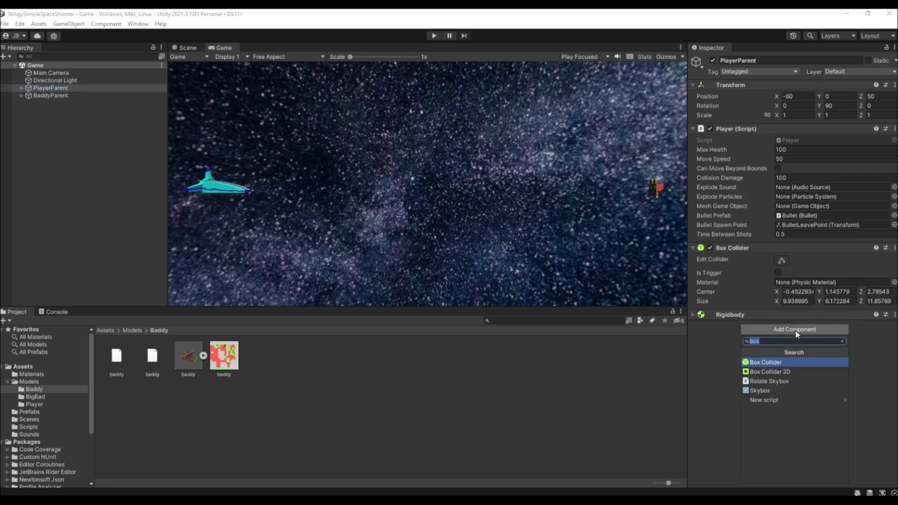
text(au)
key(Down)
key(Down)
key(Down)
key(Down)
key(Down)
key(Down)
key(Down)
key(Down)
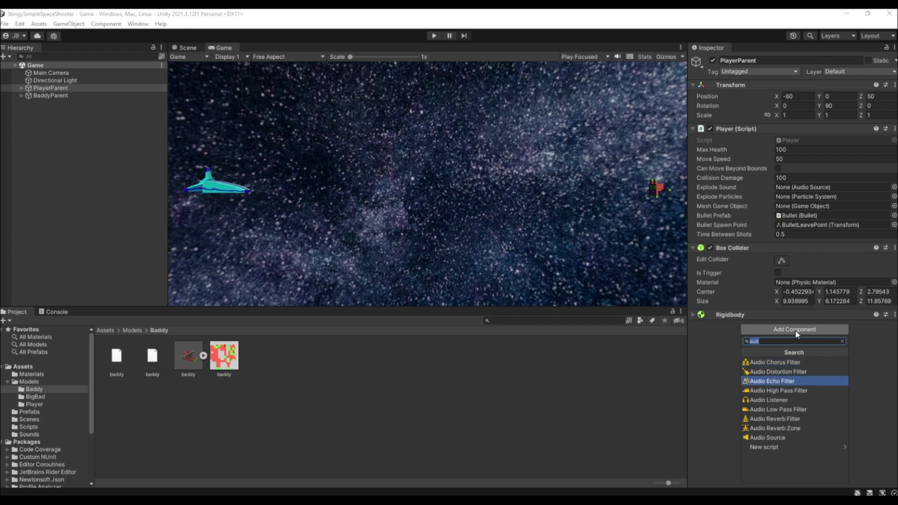
key(Return)
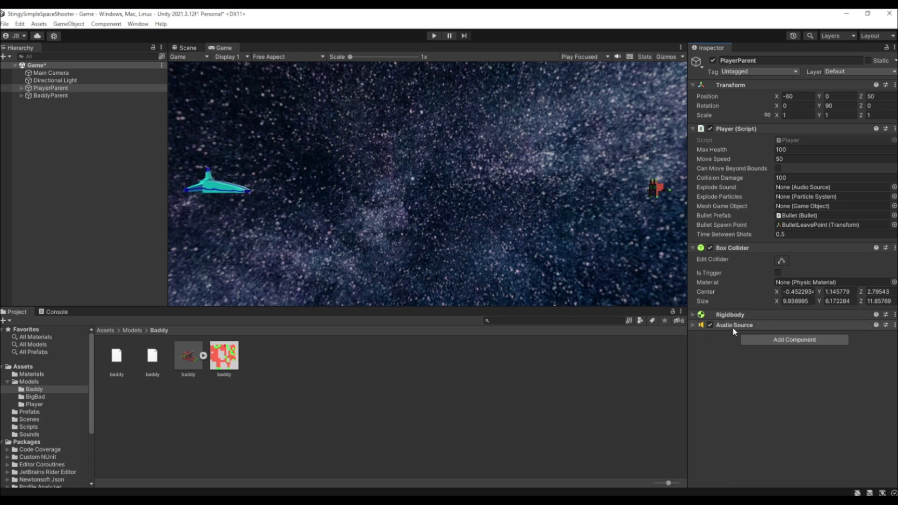
Step: Assign PlayerParent's Audio Source to the Player script's Explode Sound and turn off the source's Play On Awake
drag(735, 325, 799, 184)
click(693, 326)
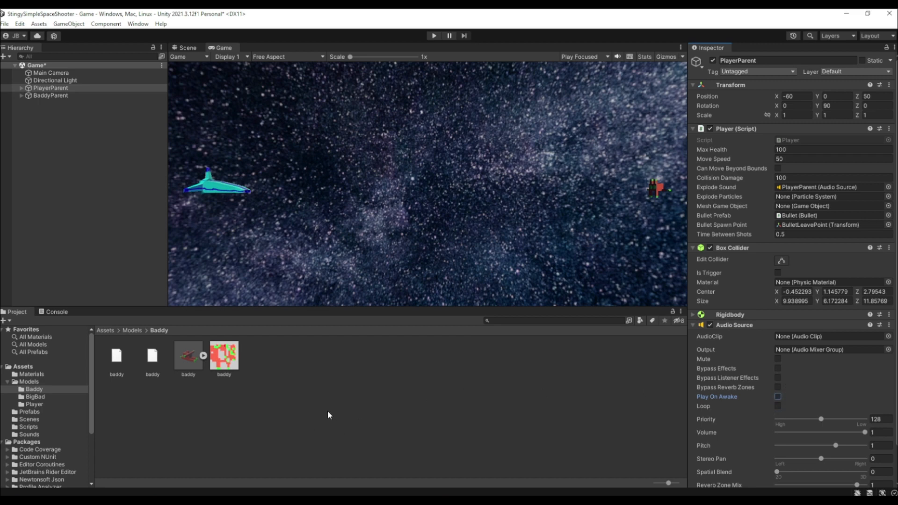
Step: Open the project's Sounds folder, switch to Audacity, and apply Reverb and Normalize with a -1.0 dB peak to the recorded sound
click(29, 434)
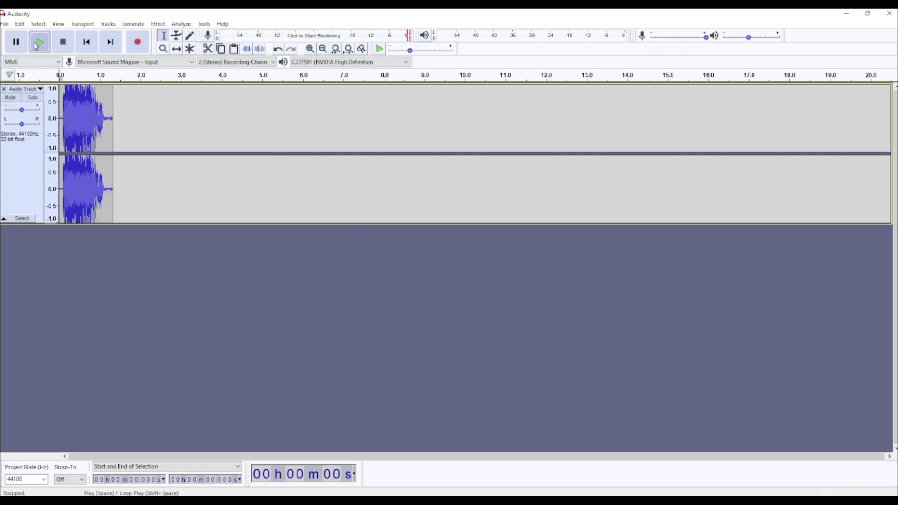
click(157, 24)
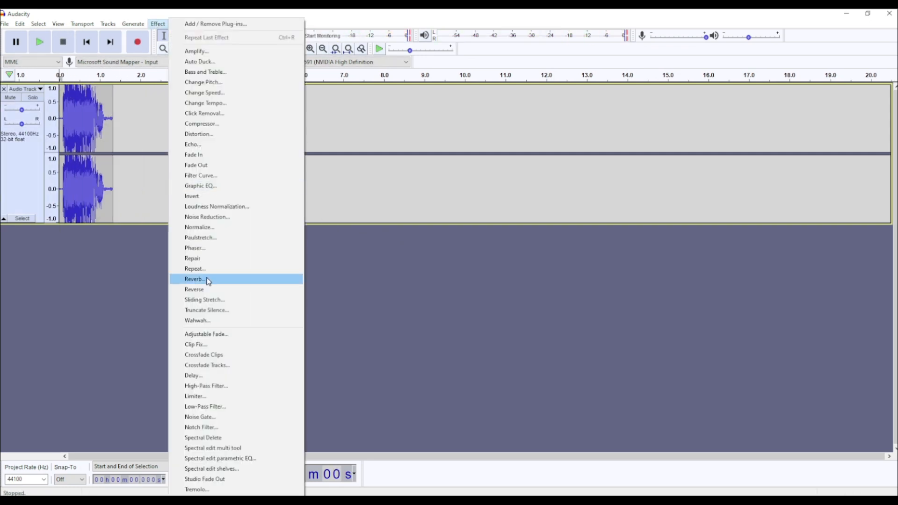
click(203, 280)
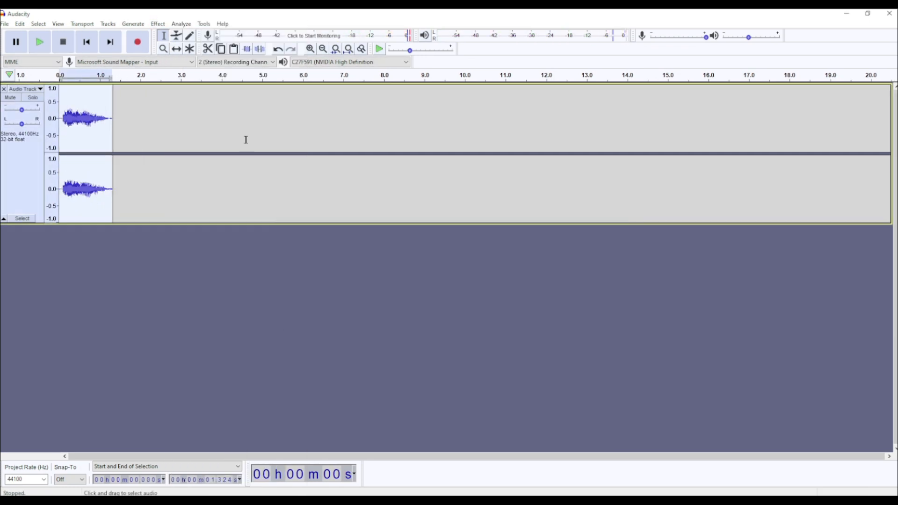
click(232, 280)
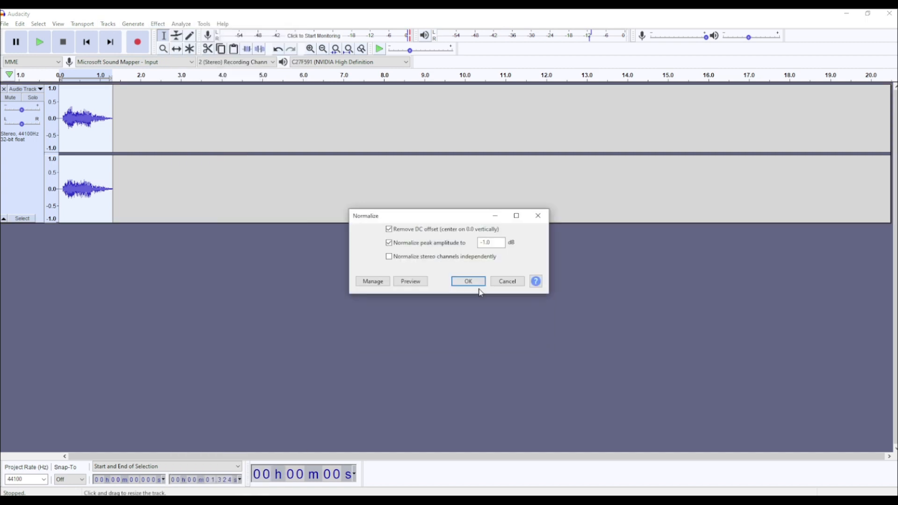
key(Return)
Step: Apply Paulstretch to the sound with a 0.25-second time resolution and play back the result
click(234, 239)
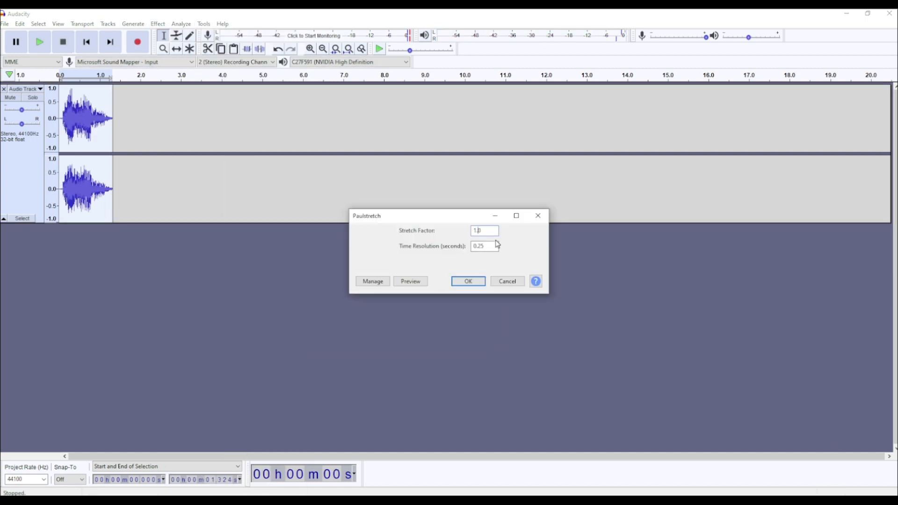
click(469, 282)
key(space)
Step: Export the edited audio as explosion into the Unity project's Sounds folder
click(4, 24)
mouse_move(28, 92)
click(121, 102)
double_click(92, 124)
text(explosion)
key(Return)
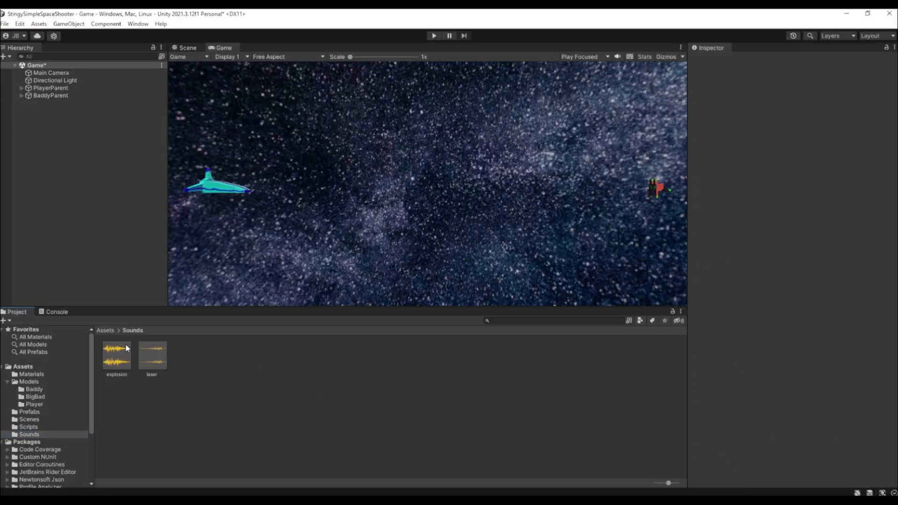
Step: Switch to Unity, assign the explosion clip to PlayerParent's Audio Source and collapse that component
click(52, 88)
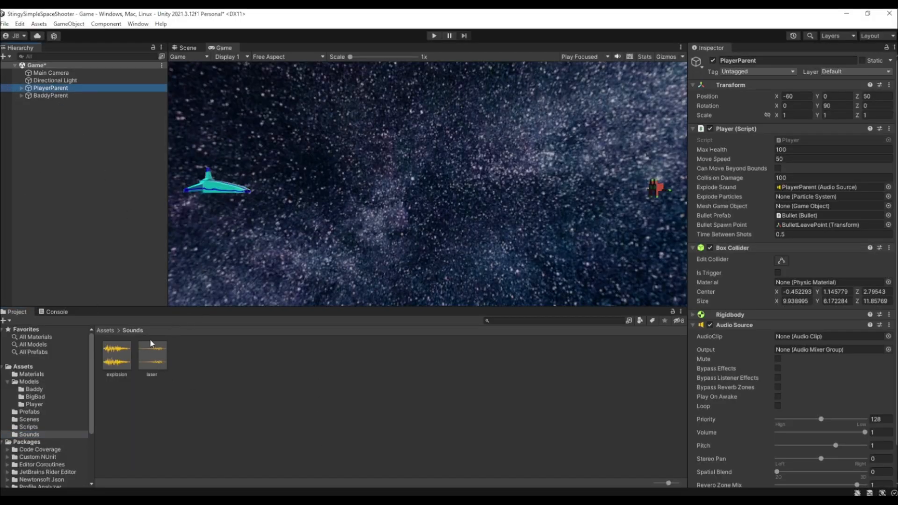
drag(113, 358, 787, 333)
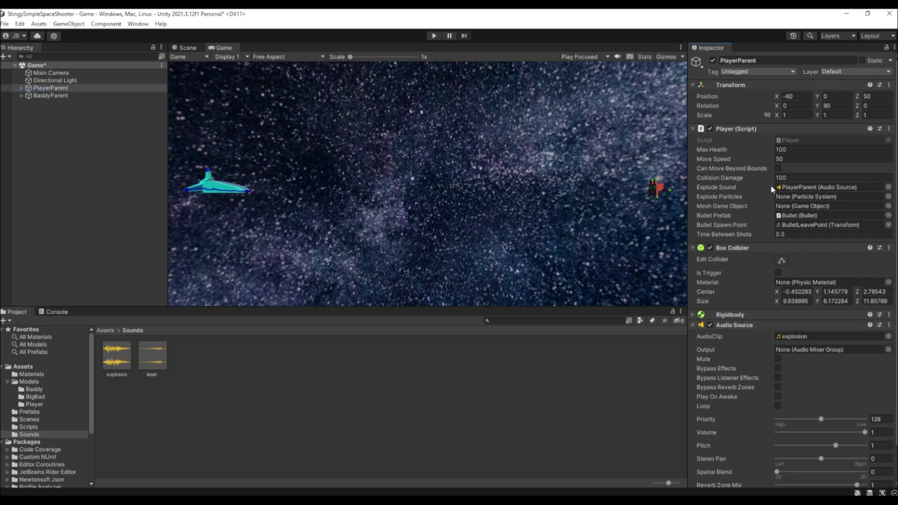
click(694, 324)
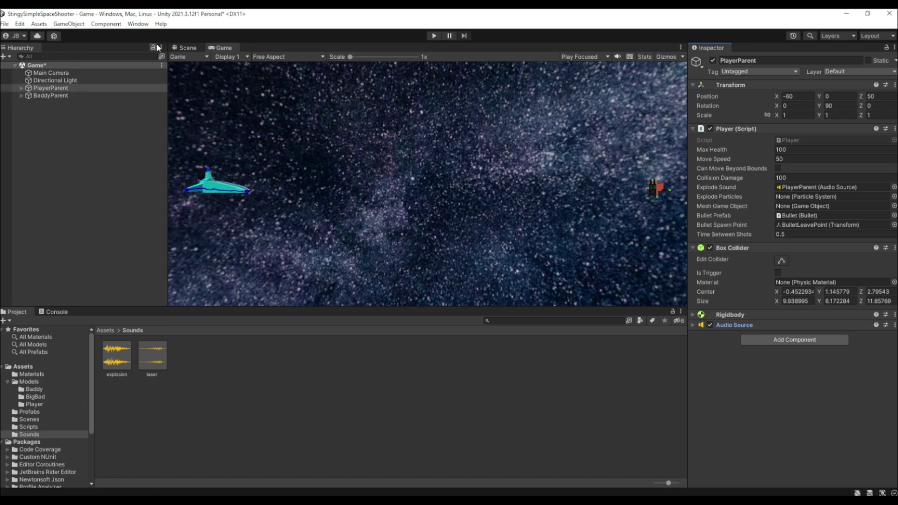
Step: Create a new Particle System game object while working in the Scene view
click(187, 48)
click(271, 115)
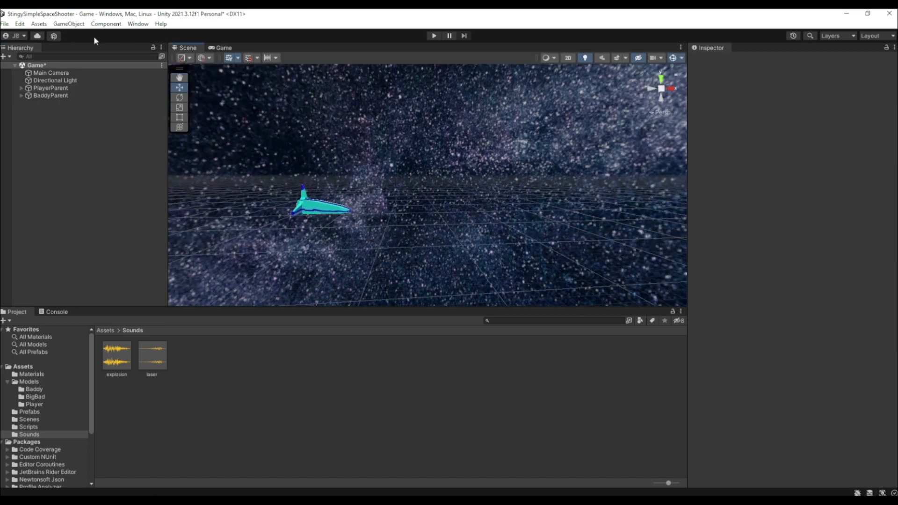
click(69, 24)
mouse_move(74, 76)
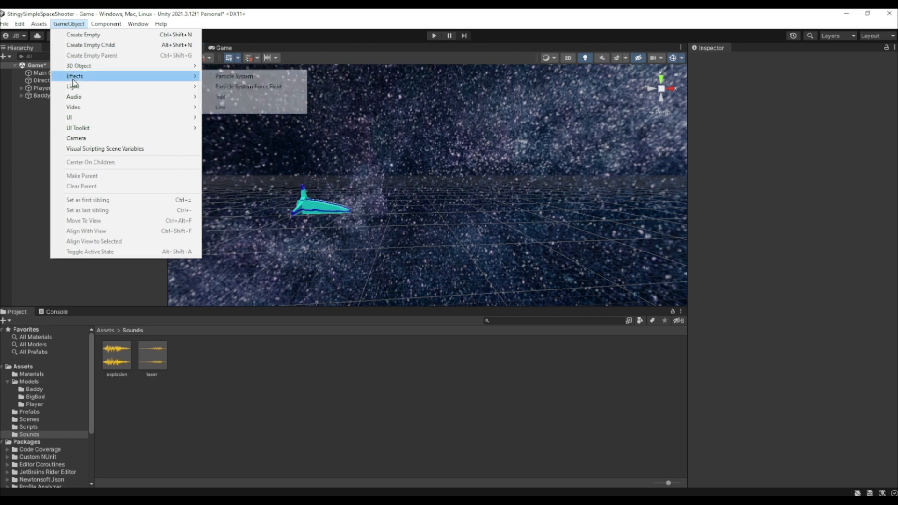
click(217, 76)
middle_drag(333, 177, 323, 192)
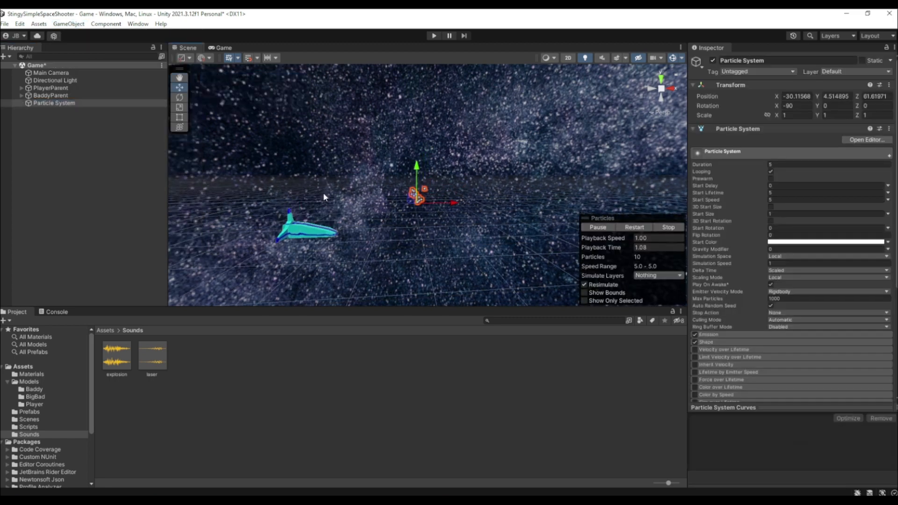
Step: Set the Particle System's position to 0, 0, 0
click(796, 97)
text(0)
click(837, 96)
text(0)
click(878, 97)
text(0)
middle_drag(516, 176, 397, 156)
scroll(421, 173, down, 3)
middle_drag(461, 192, 439, 186)
scroll(440, 187, up, 2)
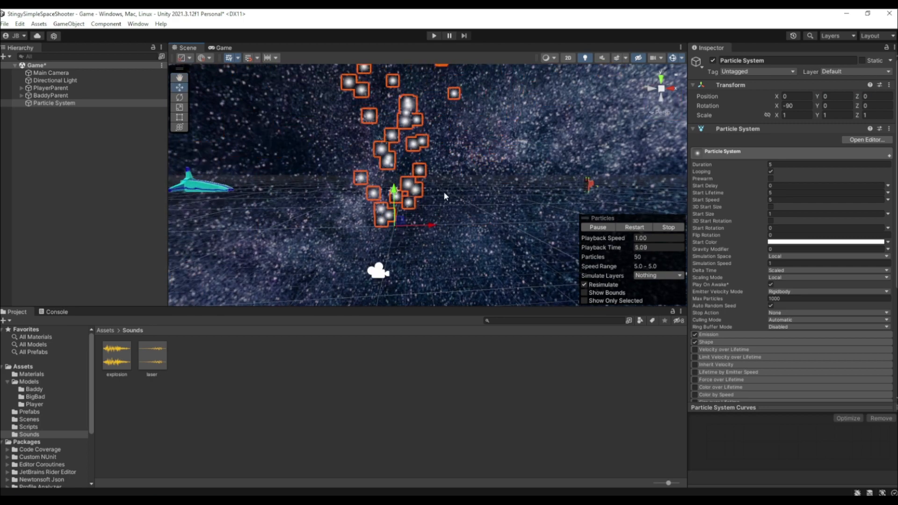
middle_drag(428, 211, 433, 228)
scroll(467, 199, up, 2)
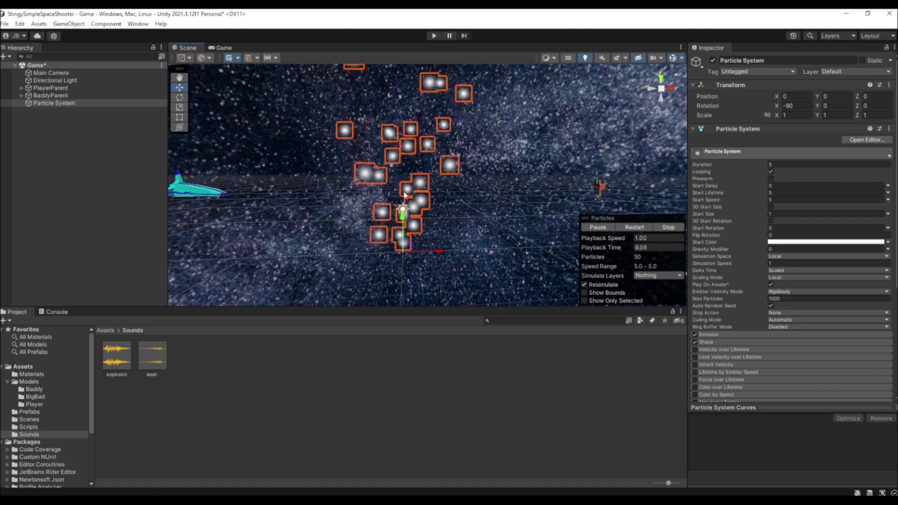
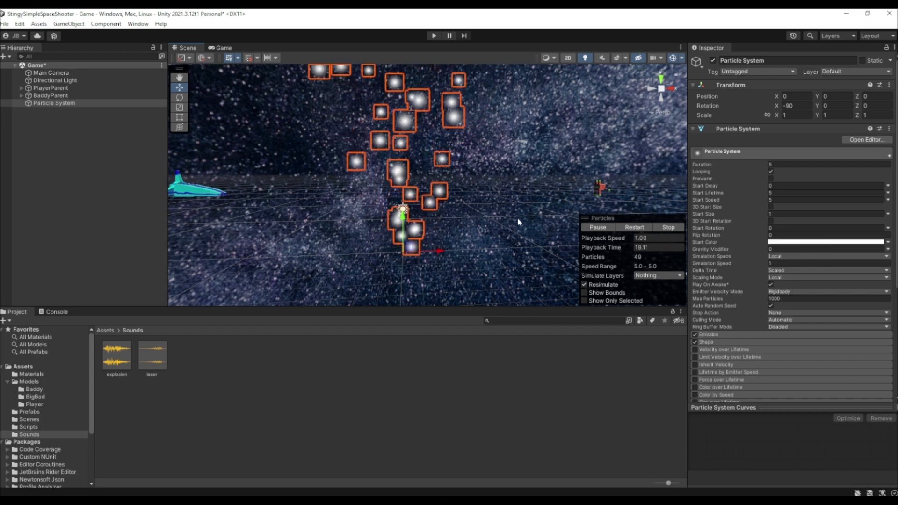
Step: Set the Particle System's Start Color to yellow, FFF900
click(778, 243)
drag(876, 308, 855, 291)
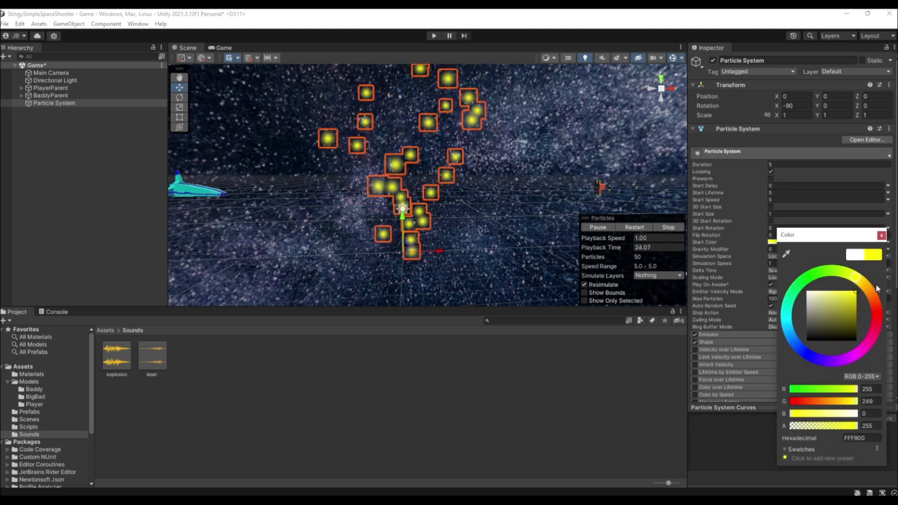
click(881, 236)
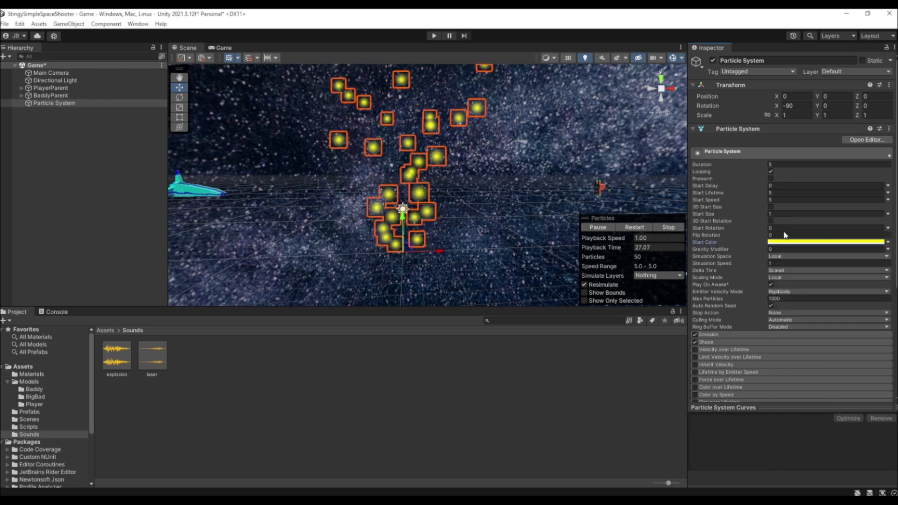
Step: Add an Emission burst of 30 particles at time 0, keeping Rate over Time at 10
click(716, 335)
scroll(720, 328, down, 3)
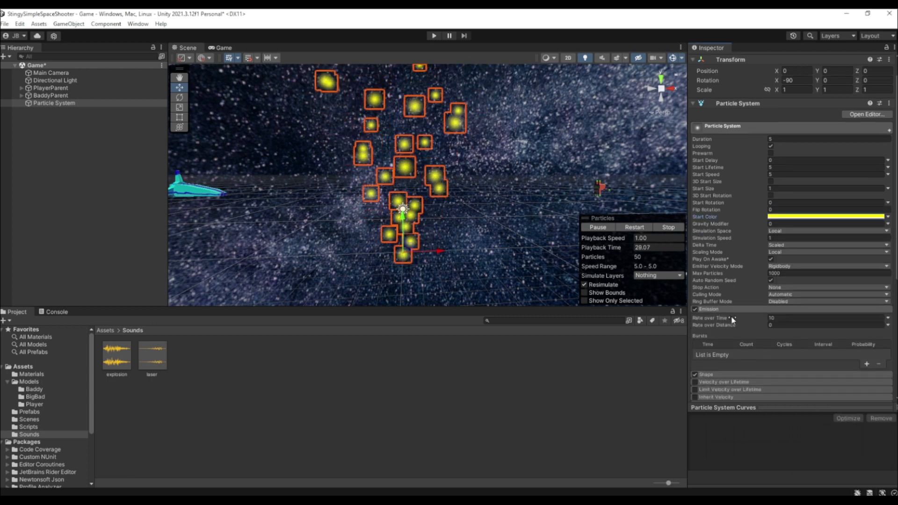
click(774, 293)
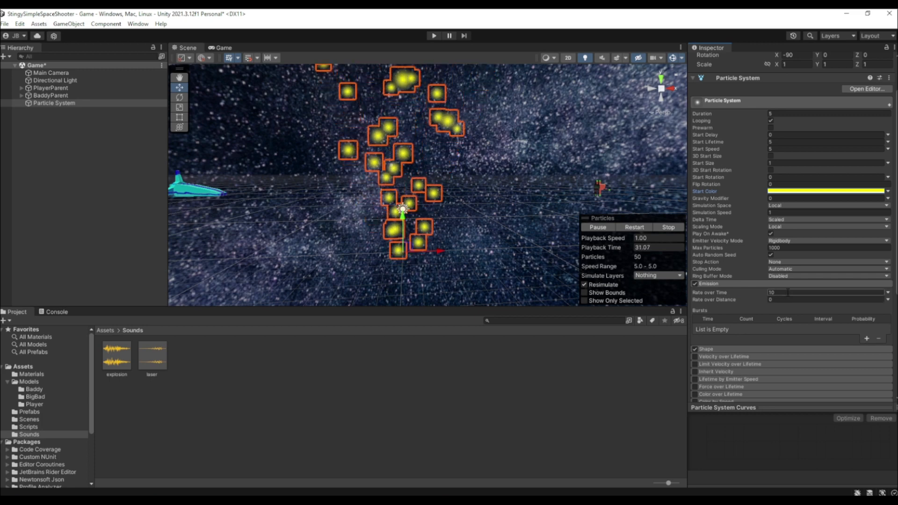
text(1)
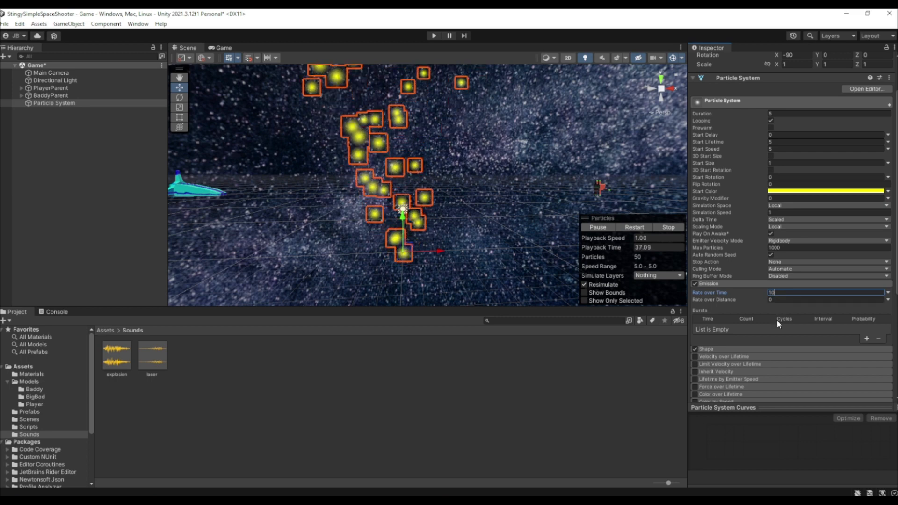
click(867, 339)
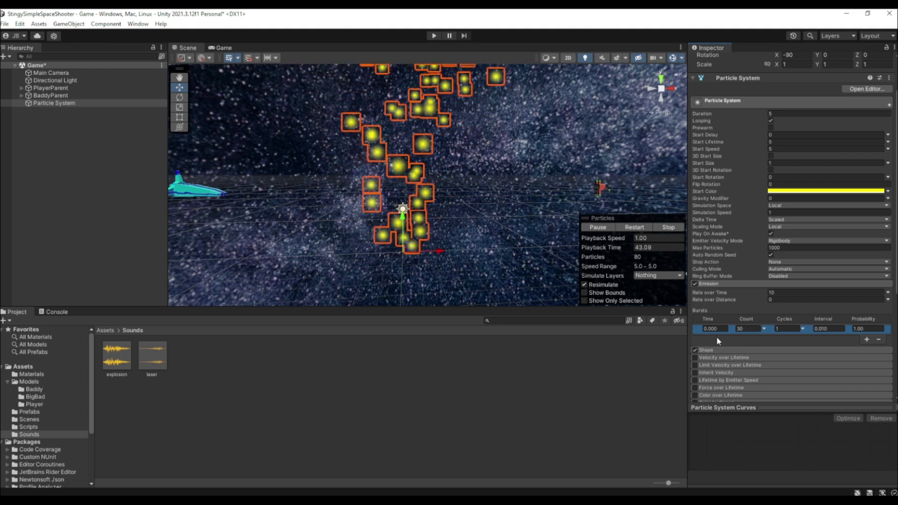
click(724, 284)
Step: Change the particle emitter's Shape to Sphere
click(723, 291)
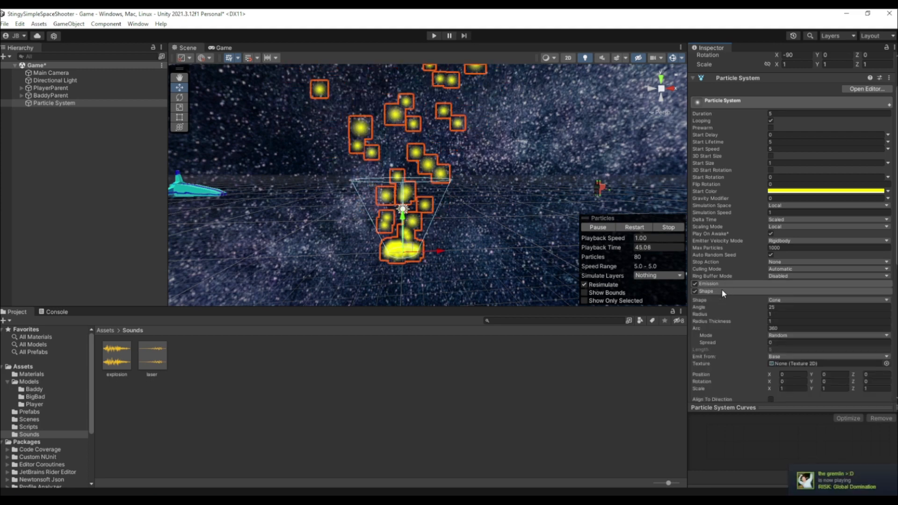
click(779, 300)
click(382, 220)
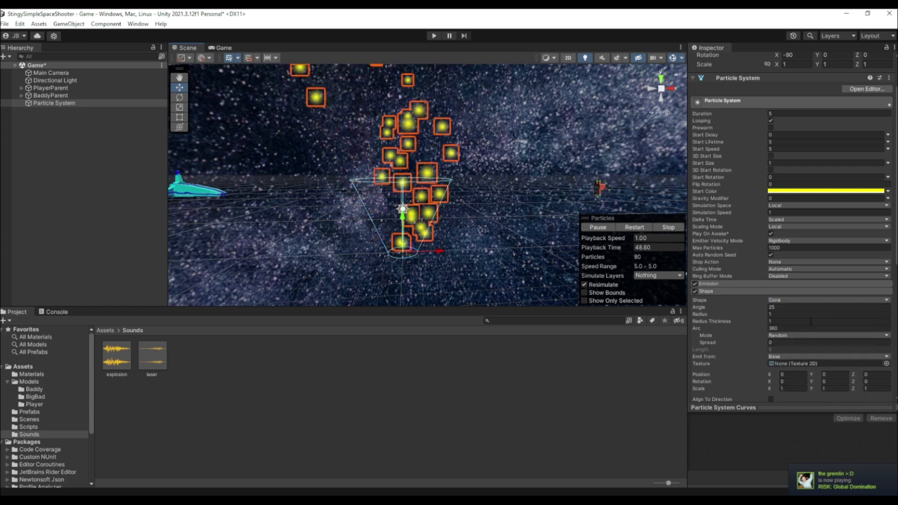
click(790, 300)
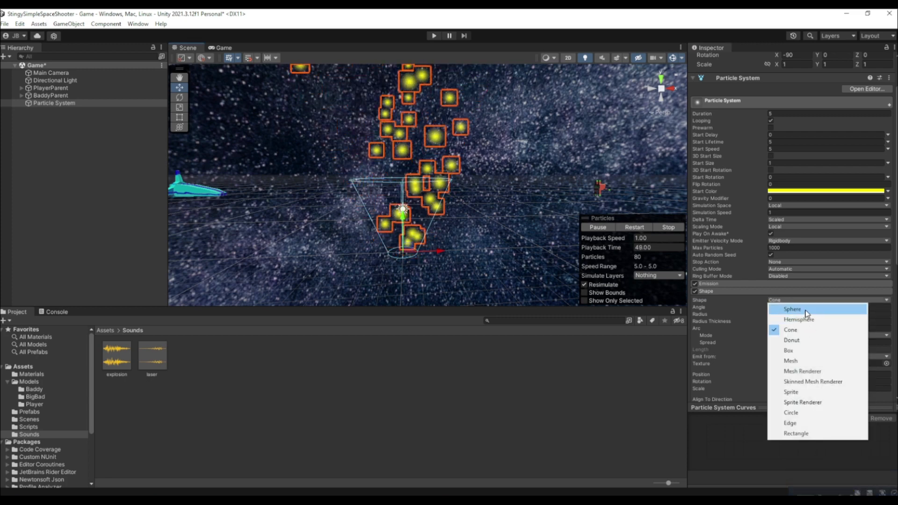
click(806, 311)
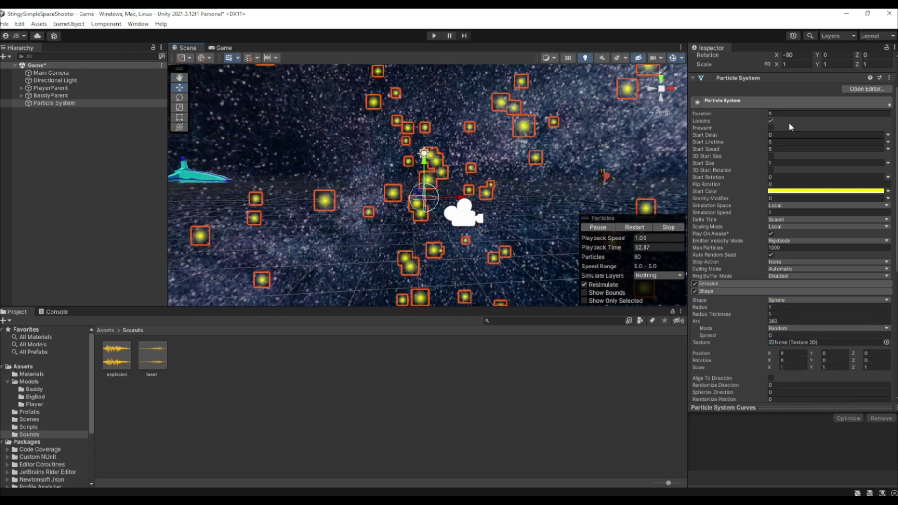
Step: Set the particle system's Duration to 1, Start Lifetime to 1 and Start Speed to 3
click(800, 114)
text(1)
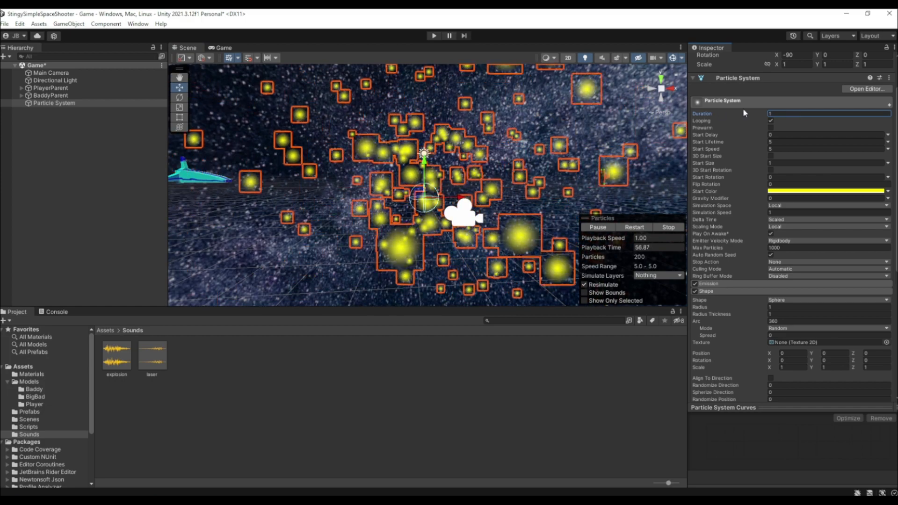
click(785, 141)
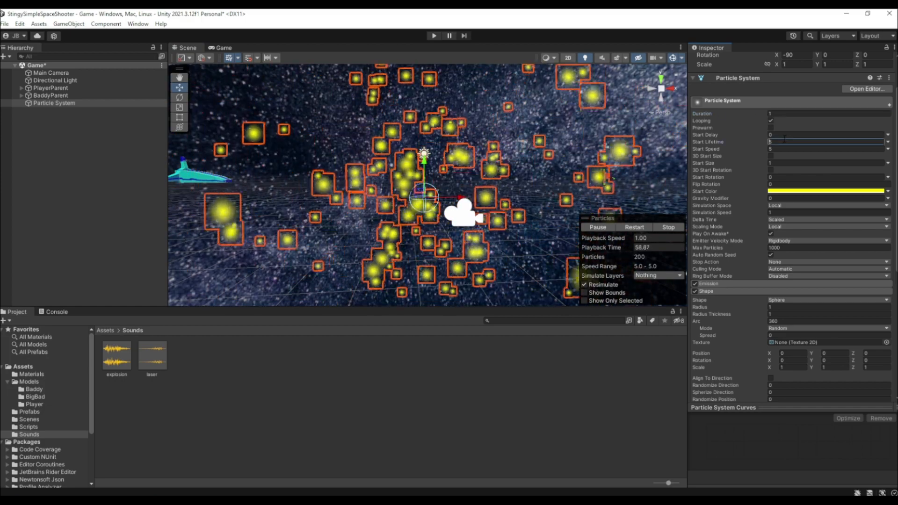
text(1)
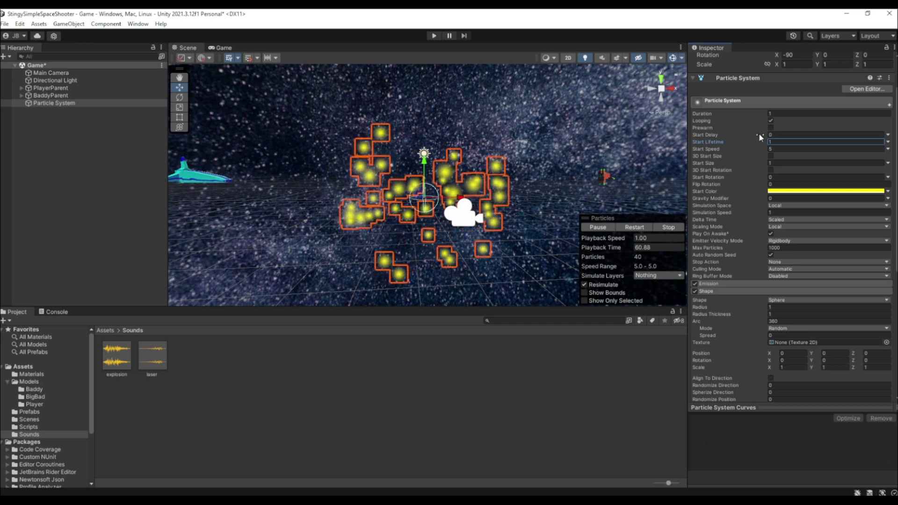
click(785, 148)
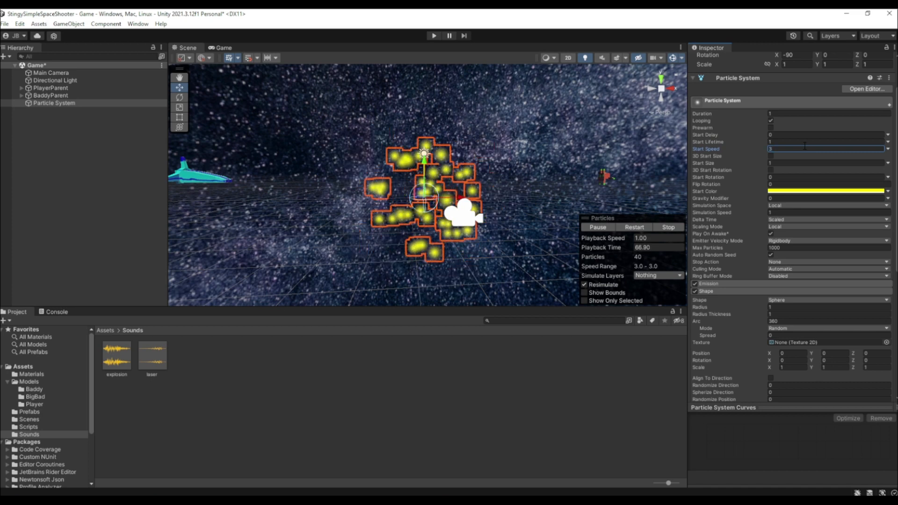
Step: Keep the Duration at 1 and set the particles' Start Lifetime to 3
click(786, 113)
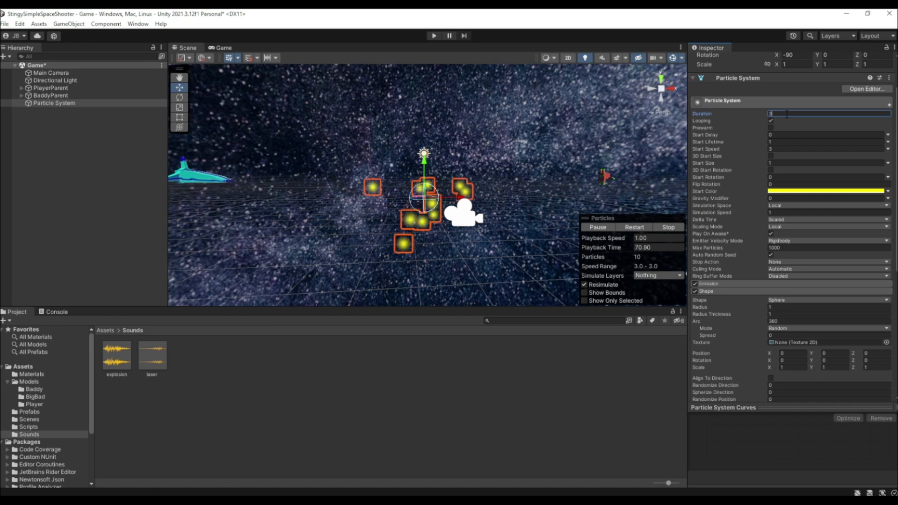
click(777, 142)
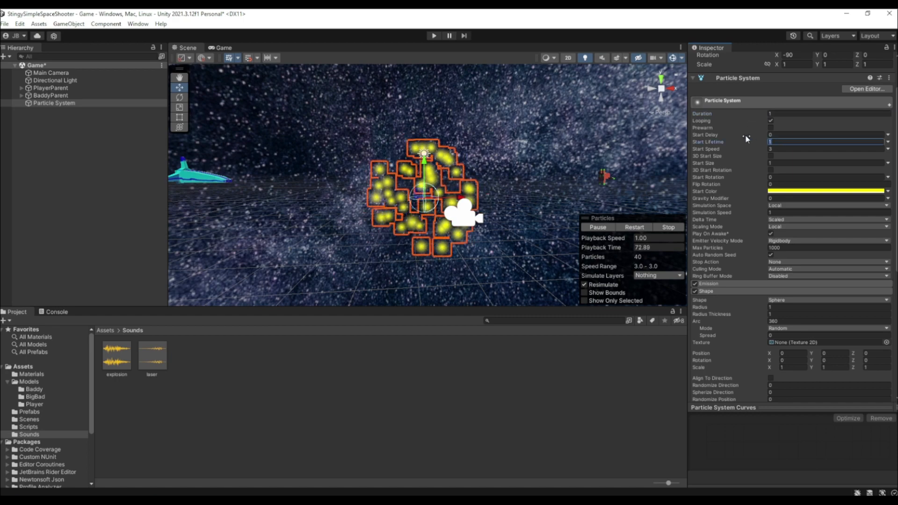
text(3)
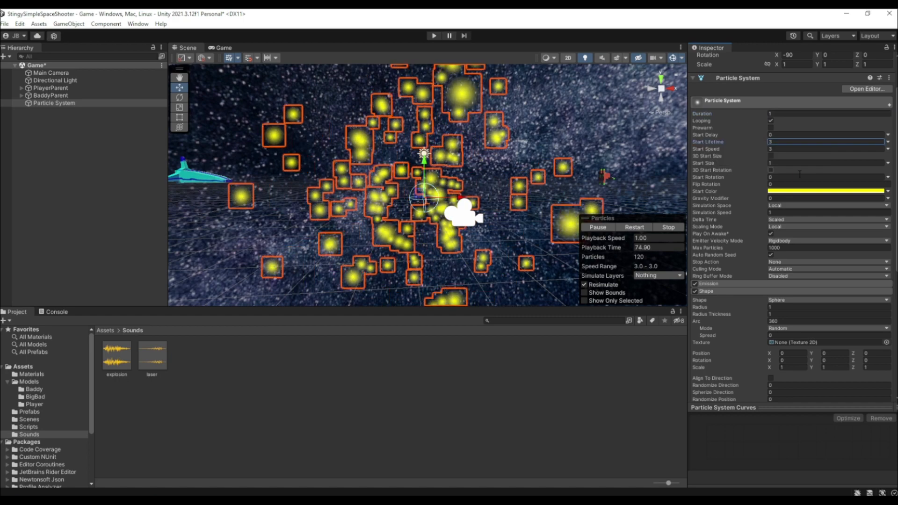
Step: Turn off Looping and preview the burst, trying a Start Size of 0.5 before returning it to 1, and collapse the Shape settings
click(771, 121)
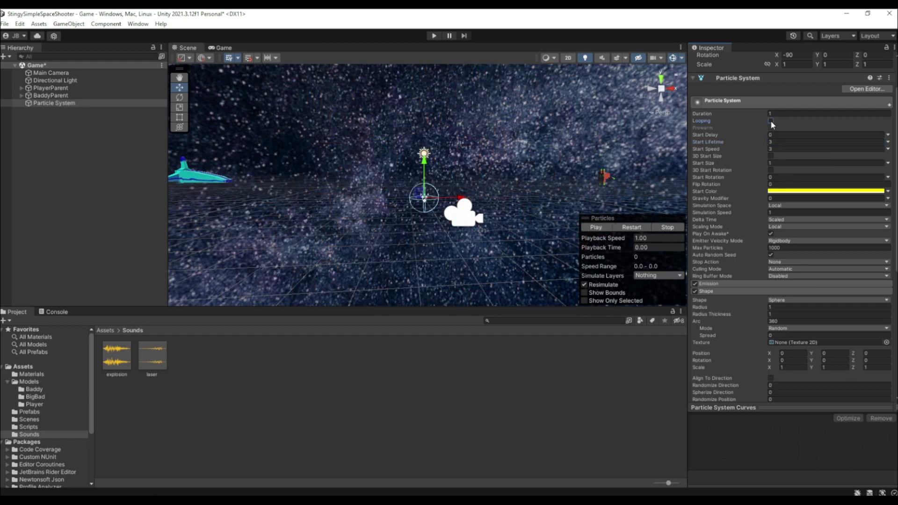
click(596, 228)
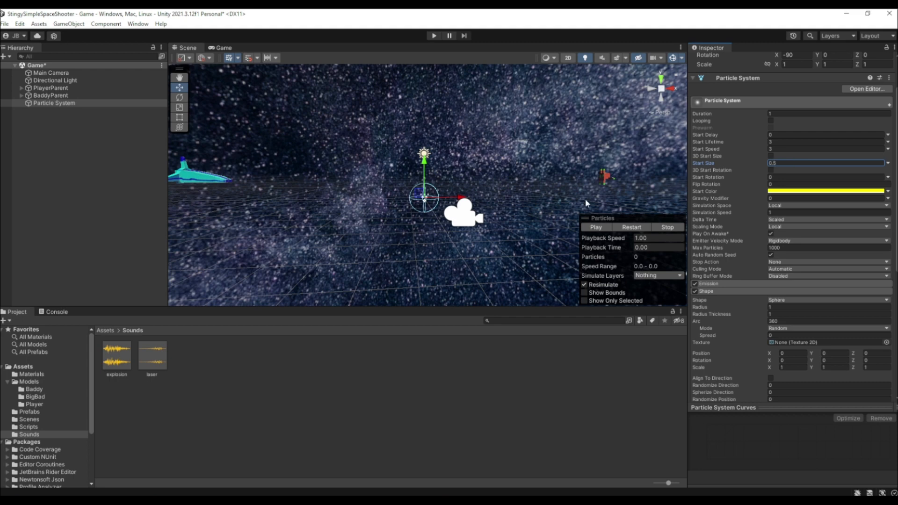
click(595, 228)
click(728, 292)
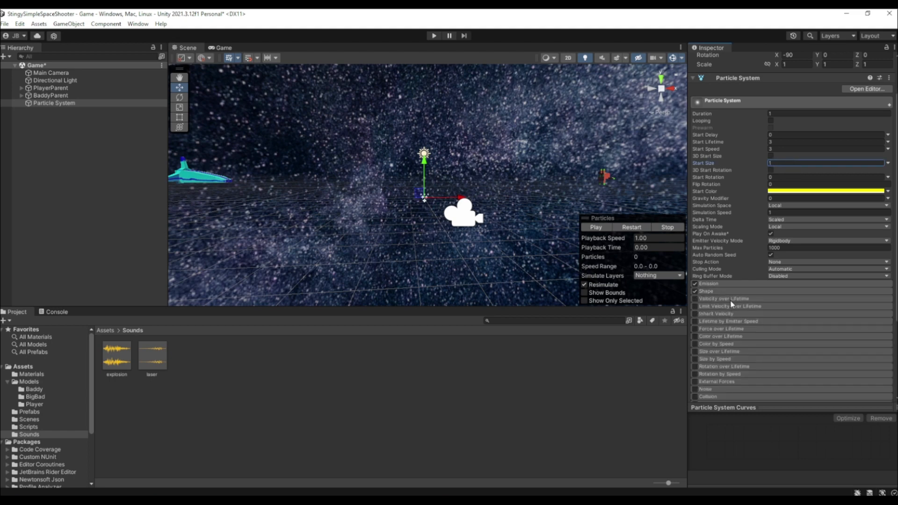
Step: Enable Size over Lifetime with a curve falling from 1 at the start to 0 at the end, and preview the burst
click(720, 352)
click(696, 352)
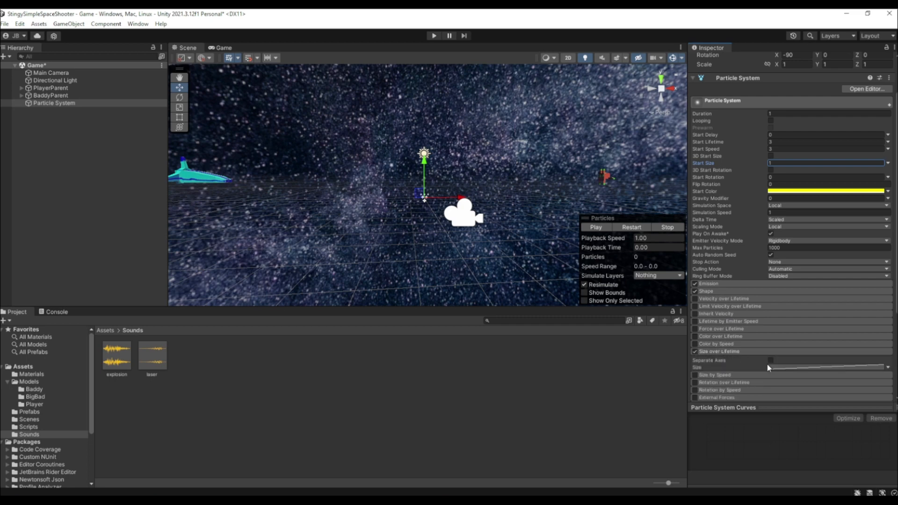
click(778, 368)
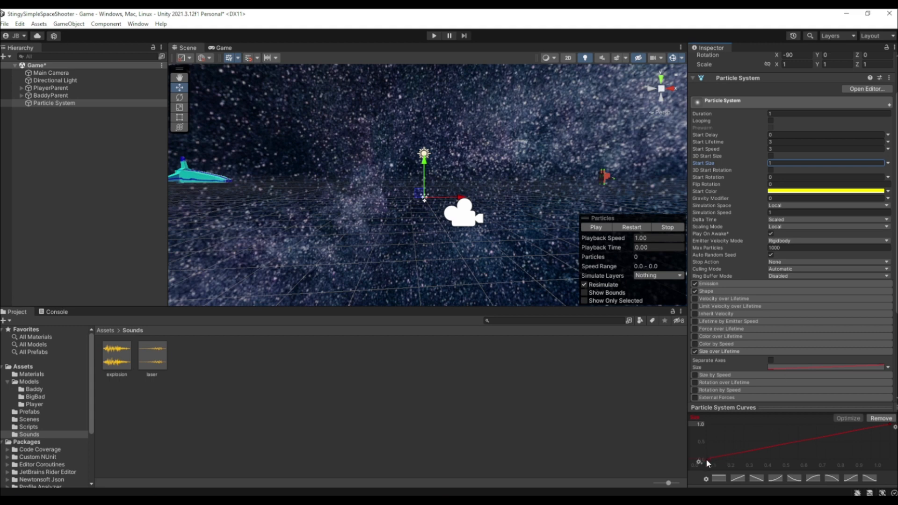
drag(706, 459, 704, 425)
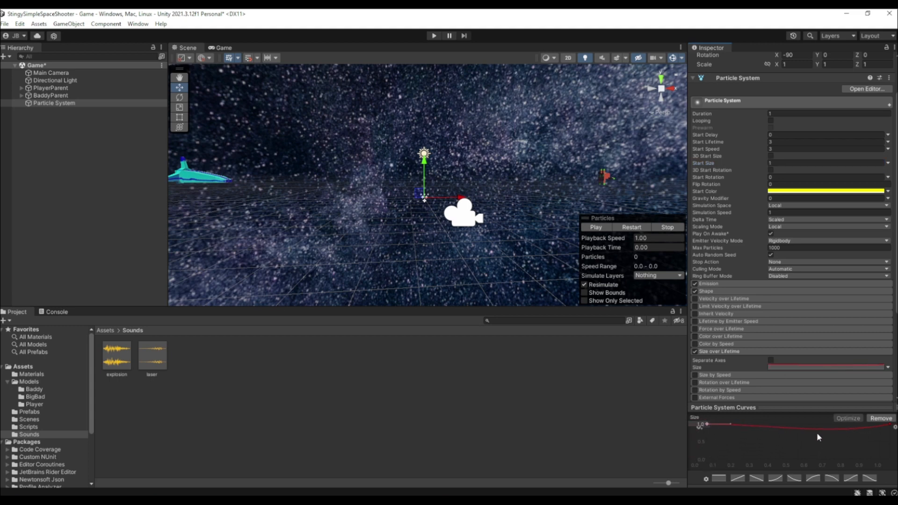
drag(890, 425, 895, 478)
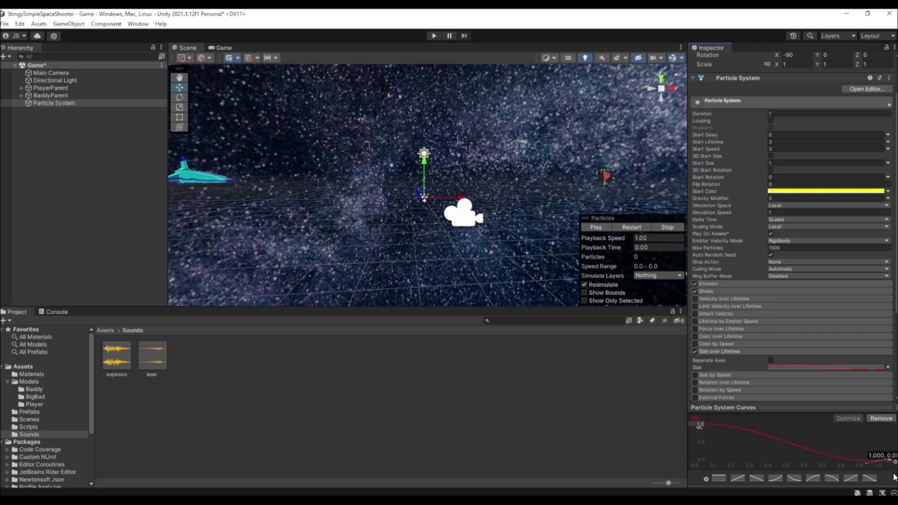
click(596, 228)
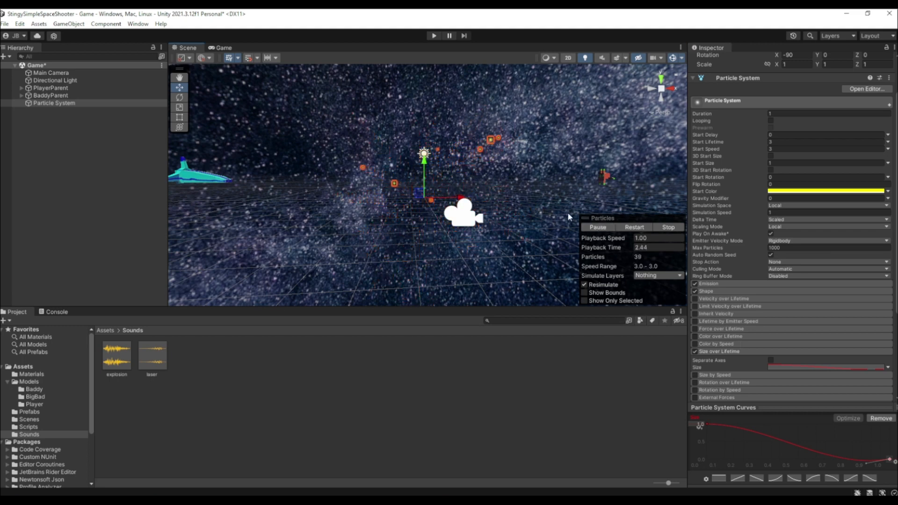
click(661, 227)
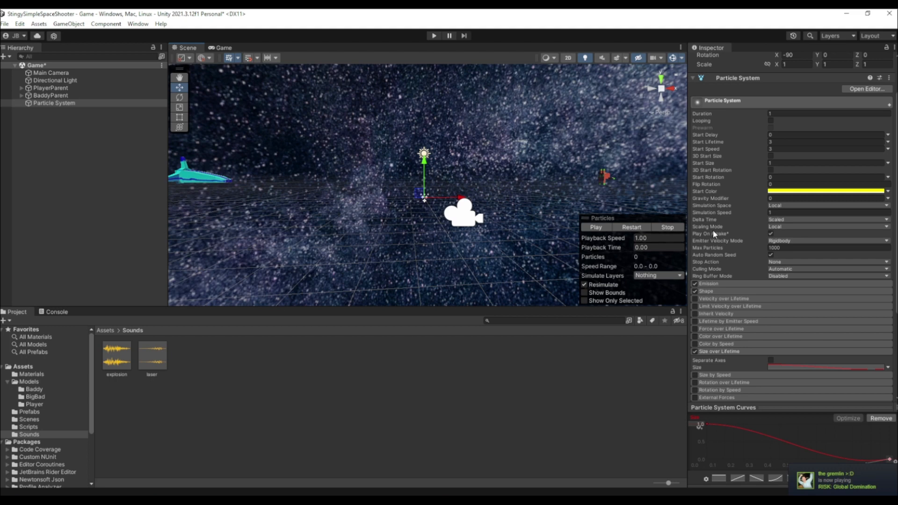
Step: Rename the particle system ExplosionParticleSystem and make it a child of PlayerParent
scroll(736, 162, up, 2)
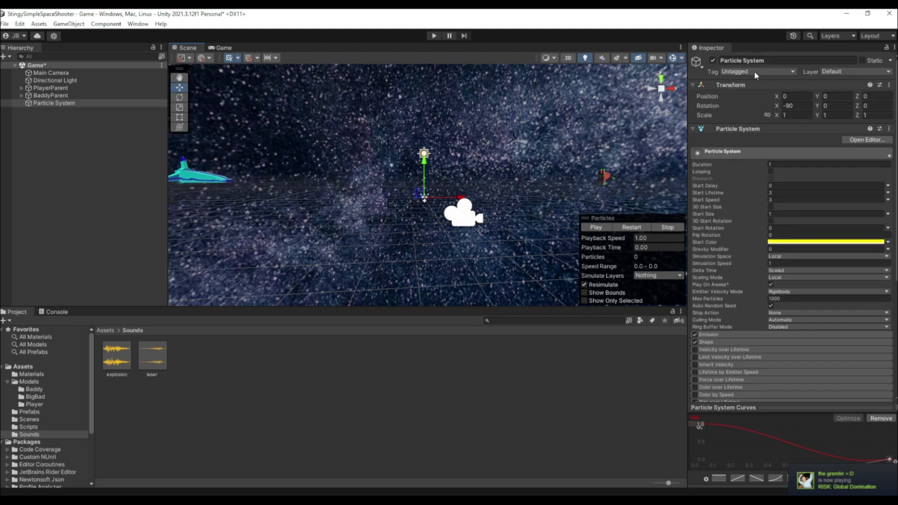
click(772, 61)
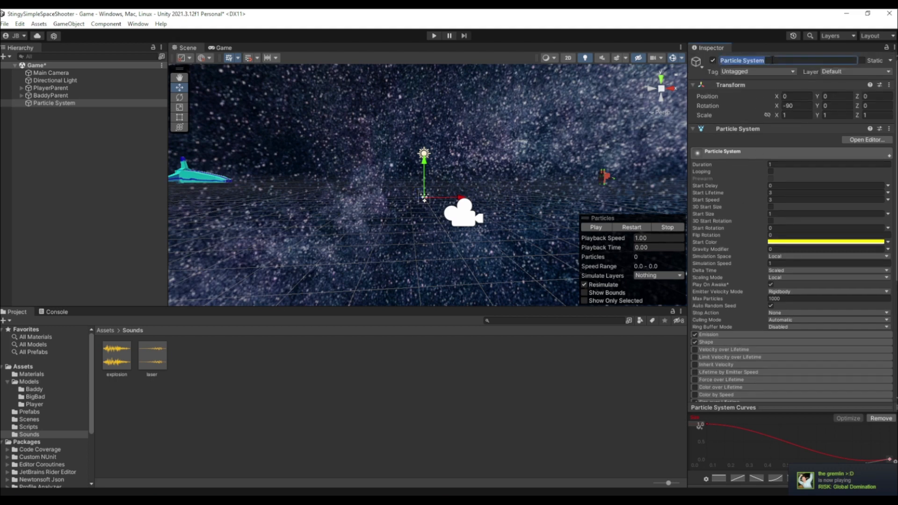
text(Explosion)
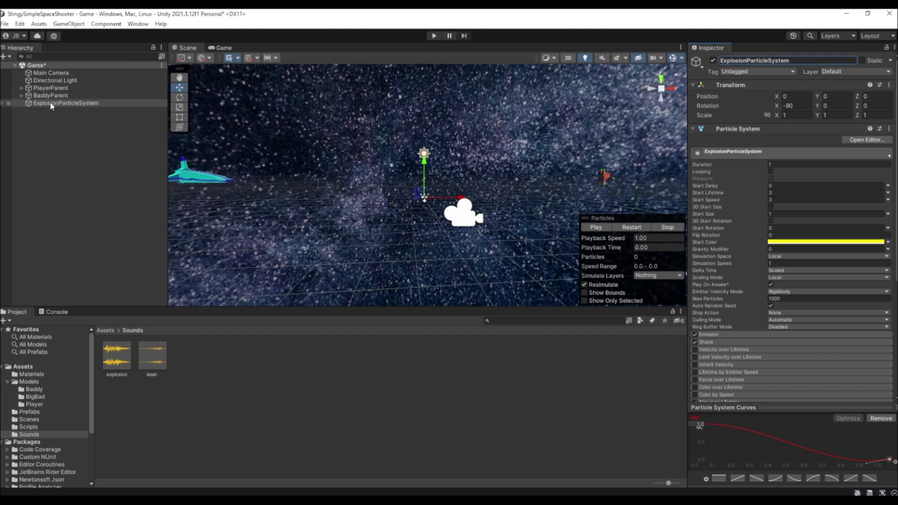
drag(50, 103, 52, 87)
click(49, 88)
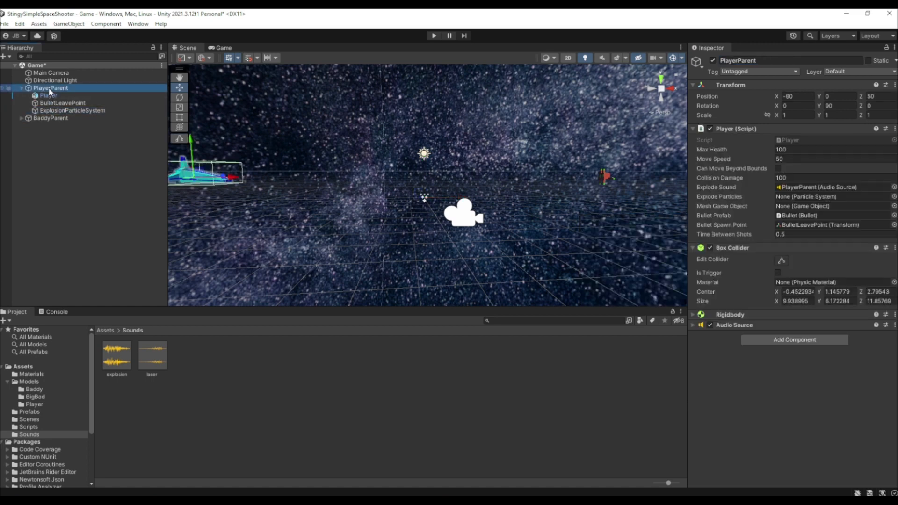
Step: Set the player's ExplosionParticleSystem local position to 0, 0, 0 so it sits on the ship
click(63, 110)
click(806, 96)
text(0)
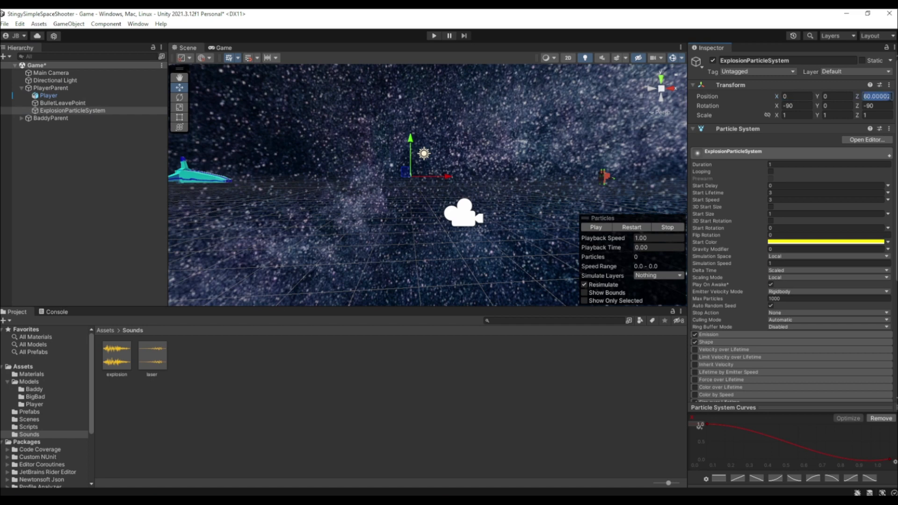
text(0)
middle_drag(369, 146, 552, 169)
scroll(603, 177, up, 5)
scroll(580, 151, up, 4)
middle_drag(545, 201, 504, 153)
scroll(496, 153, up, 3)
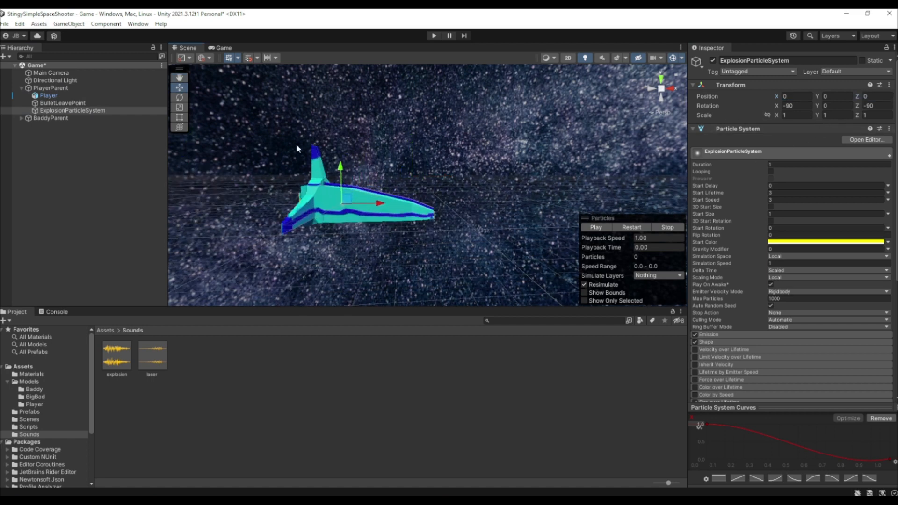
Step: In PlayerParent's Player script, assign its ExplosionParticleSystem as Explode Particles and Player as Mesh Game Object
click(52, 88)
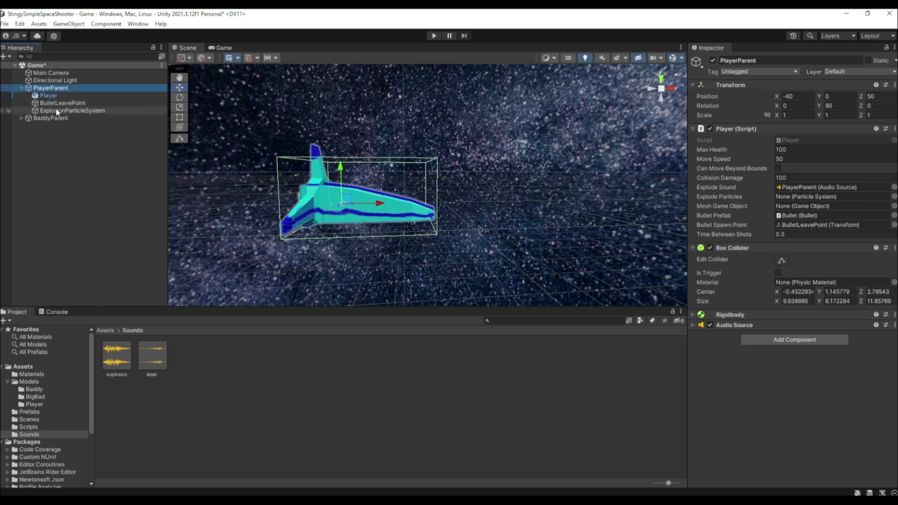
drag(53, 112, 471, 192)
drag(767, 219, 798, 200)
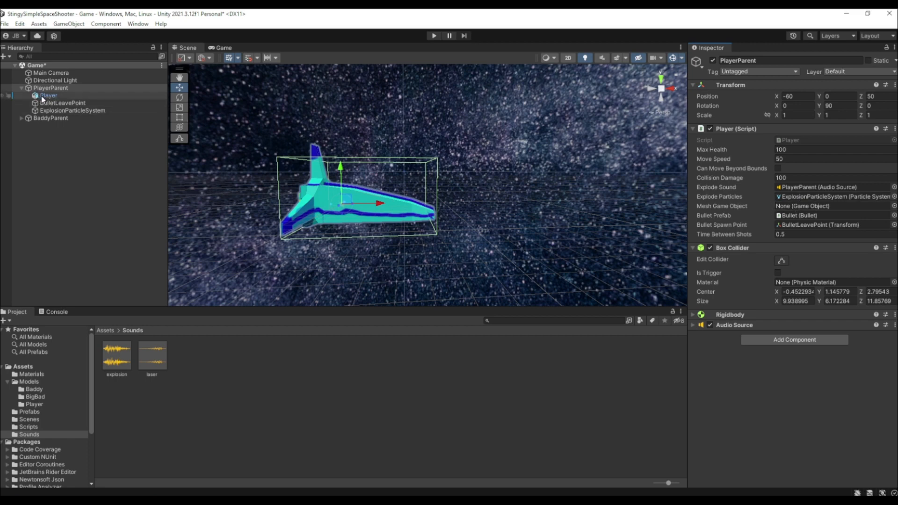
drag(44, 97, 790, 208)
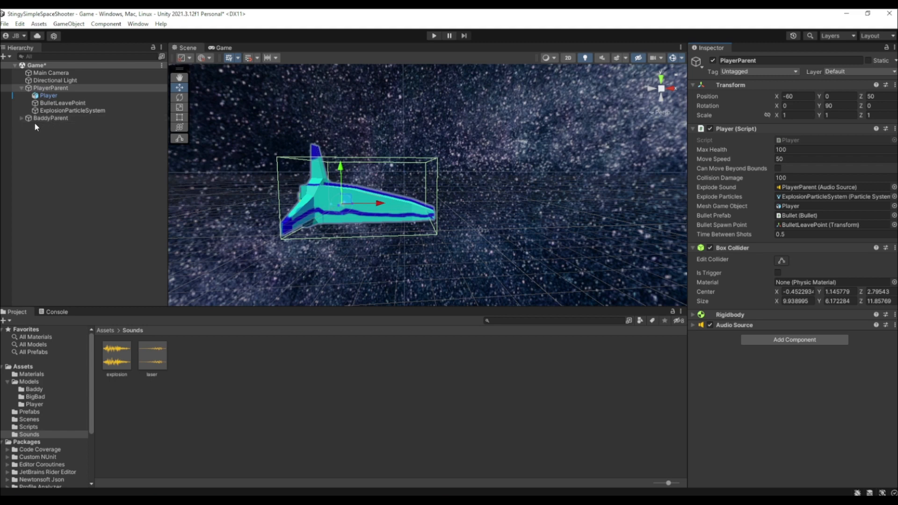
Step: Add an Audio Source with the explosion clip and Play On Awake off to BaddyParent, and assign it as the Baddy script's Explode Sound
click(21, 117)
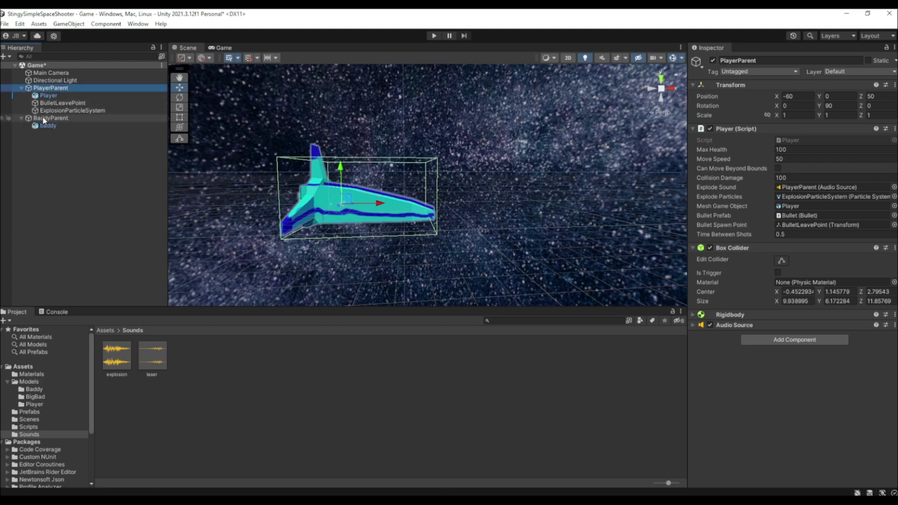
click(44, 119)
click(798, 311)
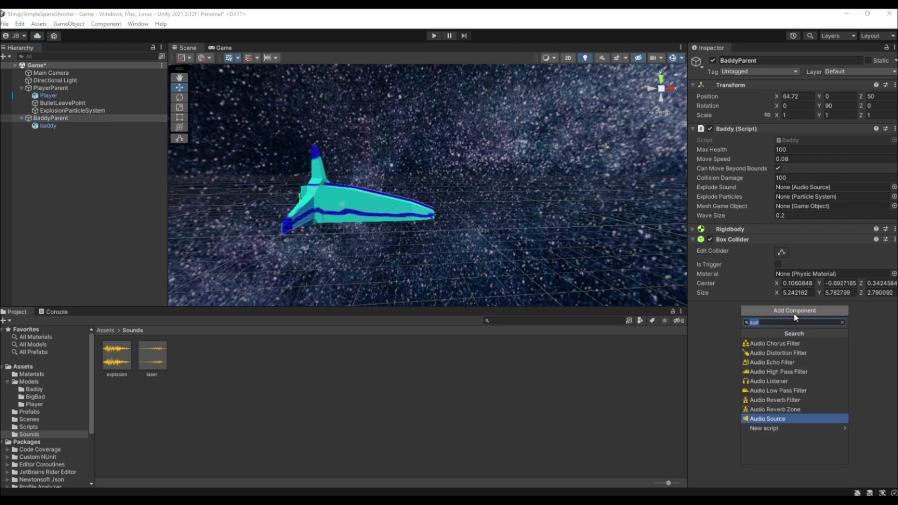
click(779, 419)
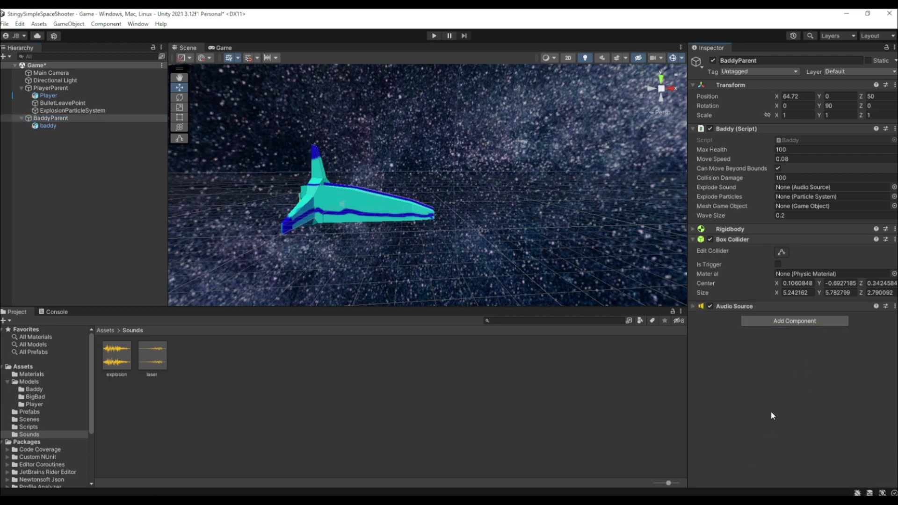
click(696, 307)
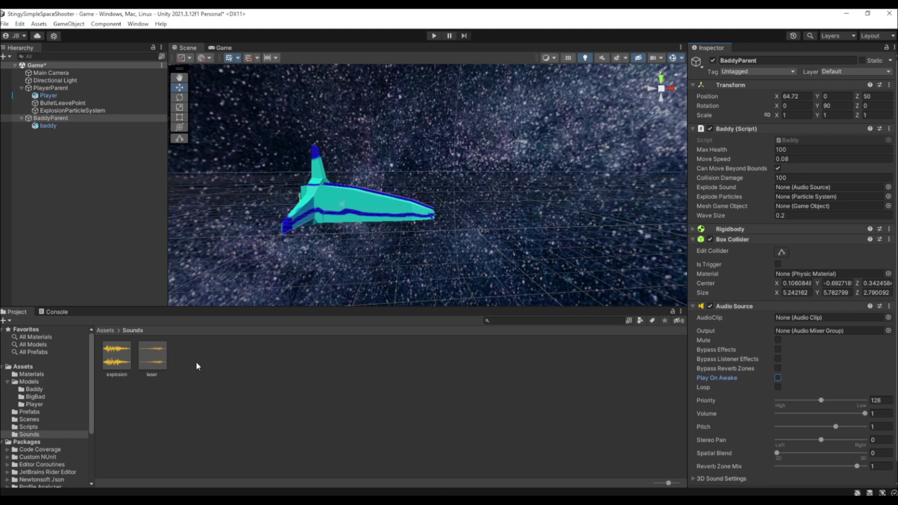
drag(118, 361, 798, 324)
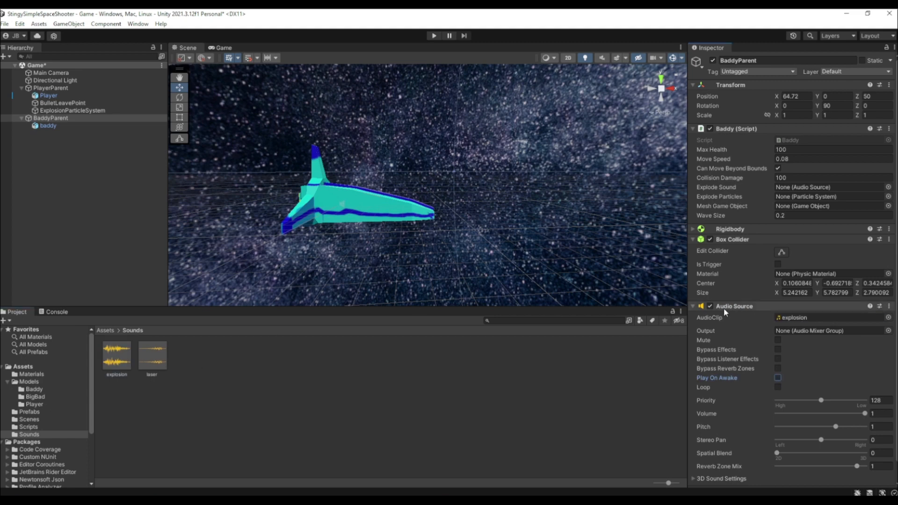
drag(723, 308, 829, 191)
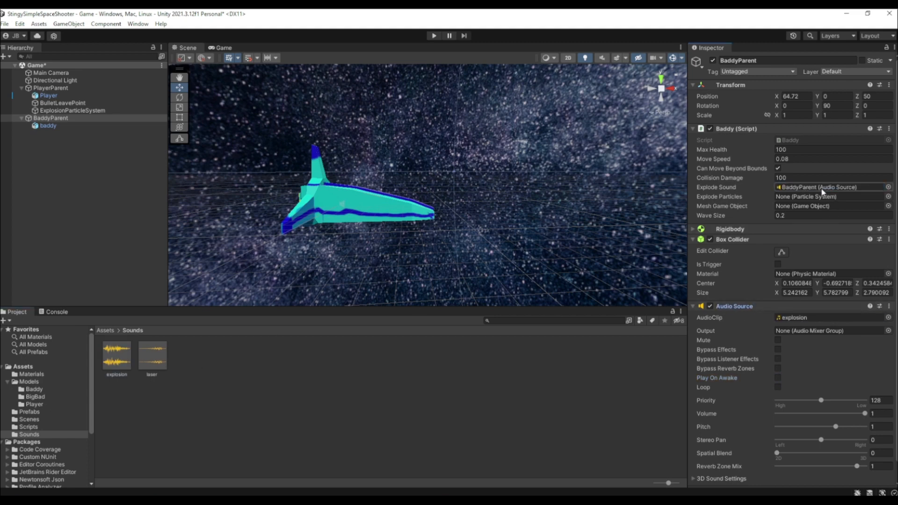
Step: Copy the player's ExplosionParticleSystem and place the duplicate under BaddyParent as a child
click(79, 111)
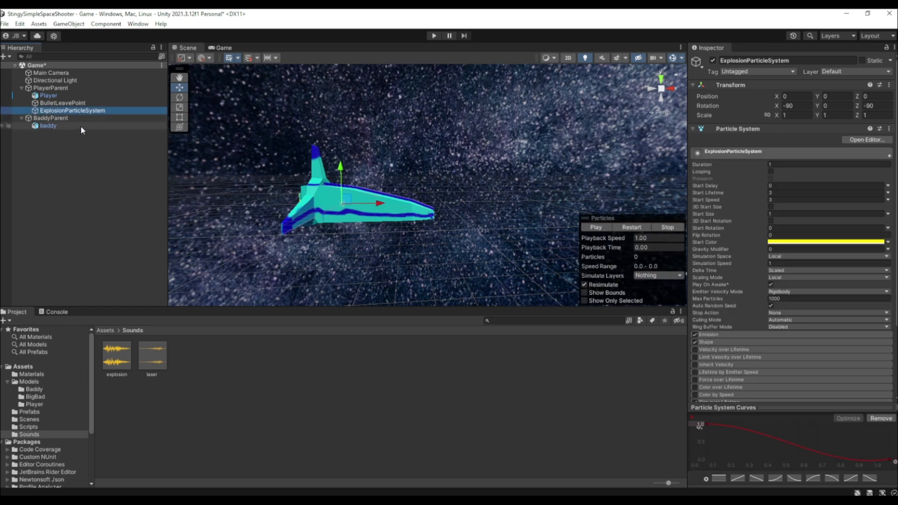
click(50, 119)
key(ctrl+v)
drag(46, 136, 46, 122)
Step: Set the local X and Z positions of BaddyParent's ExplosionParticleSystem to 0 so it sits on the enemy
click(797, 97)
text(0)
click(876, 96)
text(0)
middle_drag(526, 170, 323, 176)
scroll(535, 180, down, 5)
middle_drag(514, 202, 271, 206)
scroll(427, 226, up, 2)
scroll(427, 226, up, 5)
middle_drag(405, 253, 391, 223)
scroll(438, 233, up, 2)
Step: In BaddyParent's Baddy script, assign its own ExplosionParticleSystem as Explode Particles and baddy as Mesh Game Object
click(51, 118)
drag(73, 125, 806, 198)
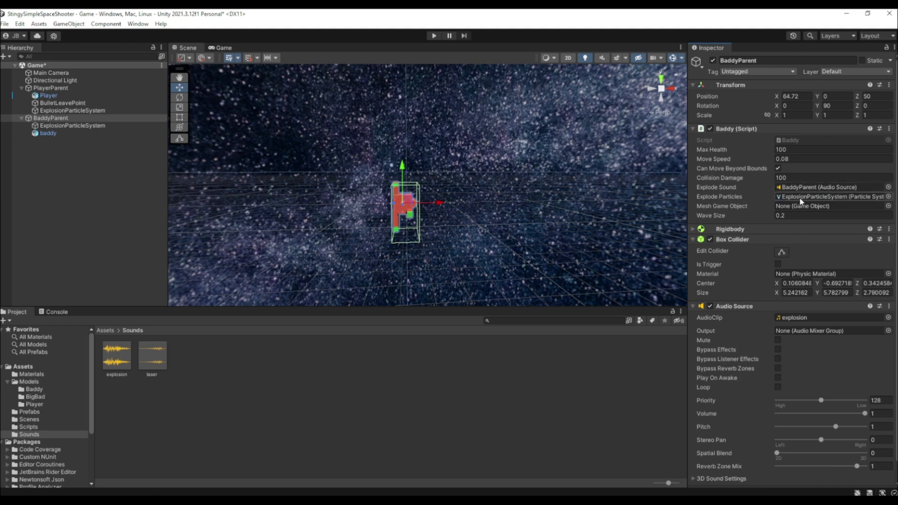
drag(49, 133, 798, 207)
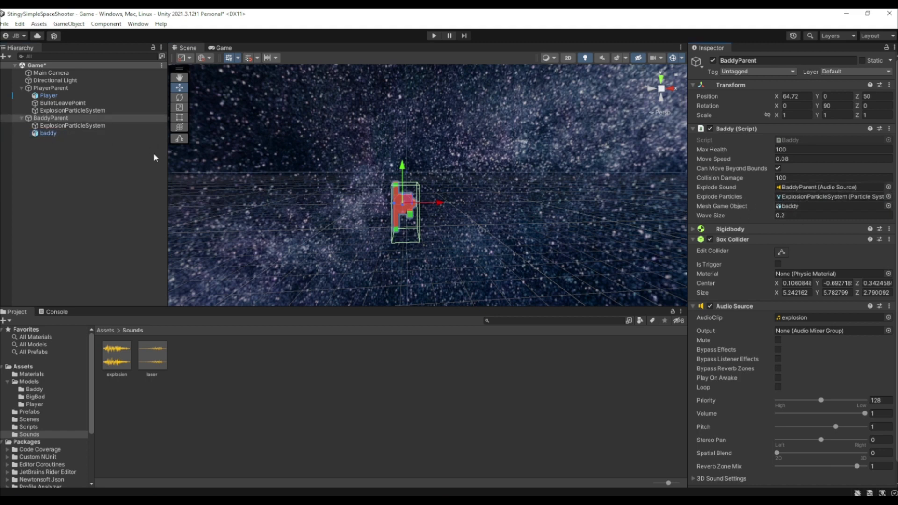
click(49, 132)
click(53, 119)
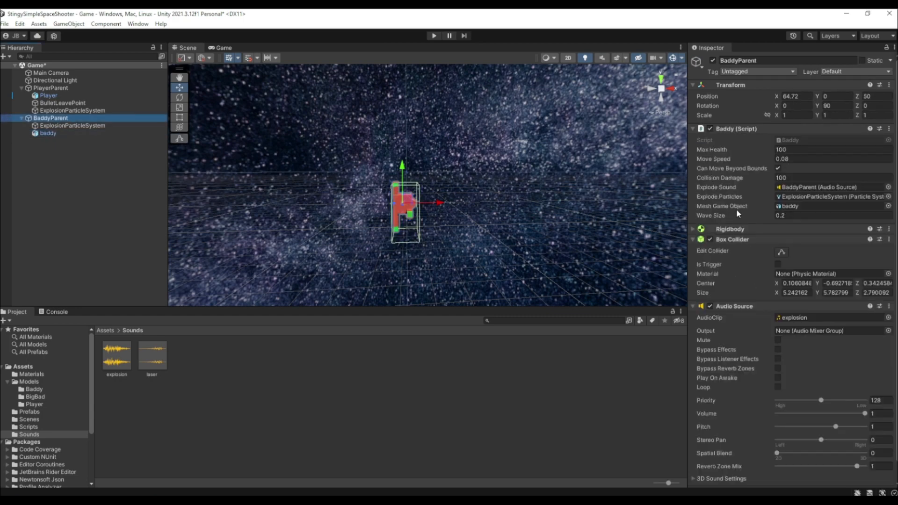
Step: Save the scene and briefly run the game to check the explosion particles on both ships
middle_drag(330, 194, 440, 206)
scroll(504, 210, down, 4)
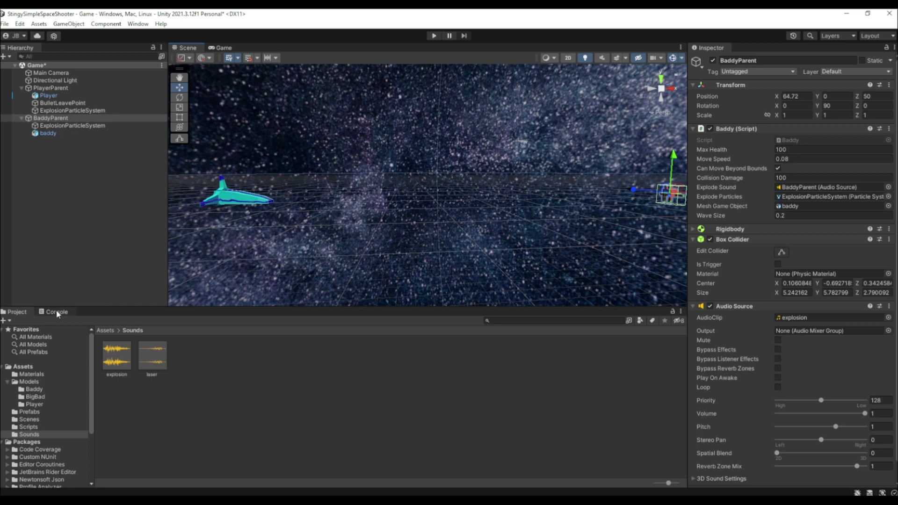
key(ctrl+s)
click(434, 36)
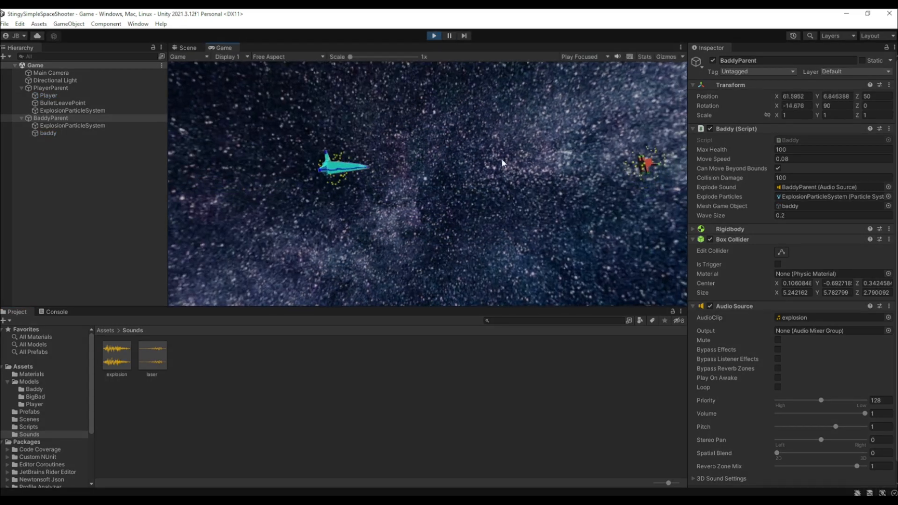
click(434, 35)
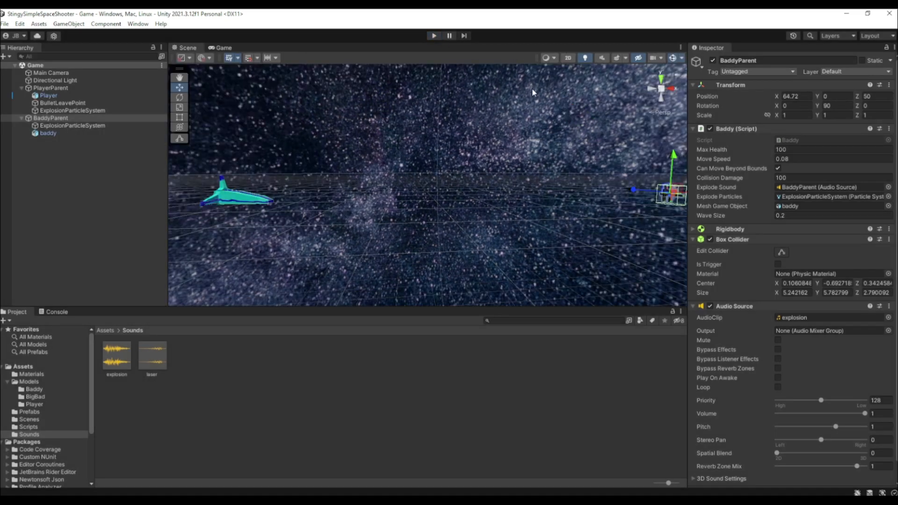
Step: Turn off Play On Awake on the ExplosionParticleSystem of both BaddyParent and PlayerParent
key(f)
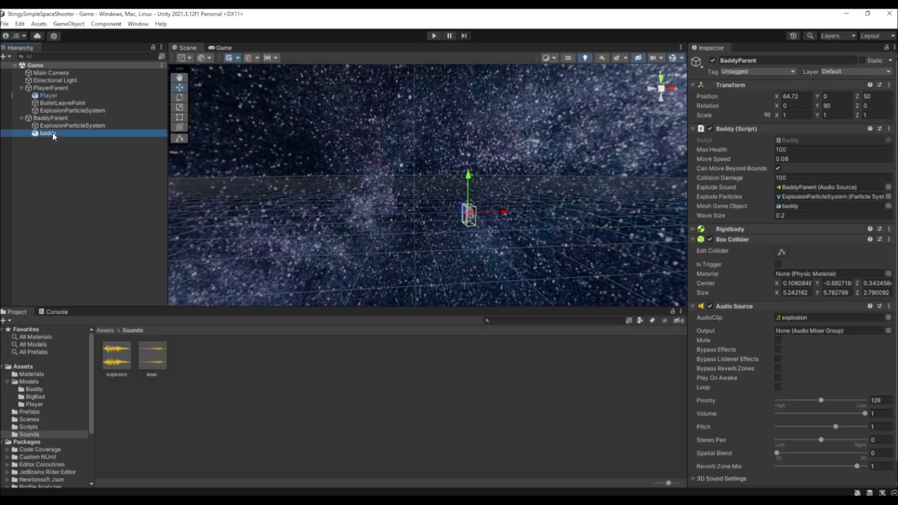
click(53, 133)
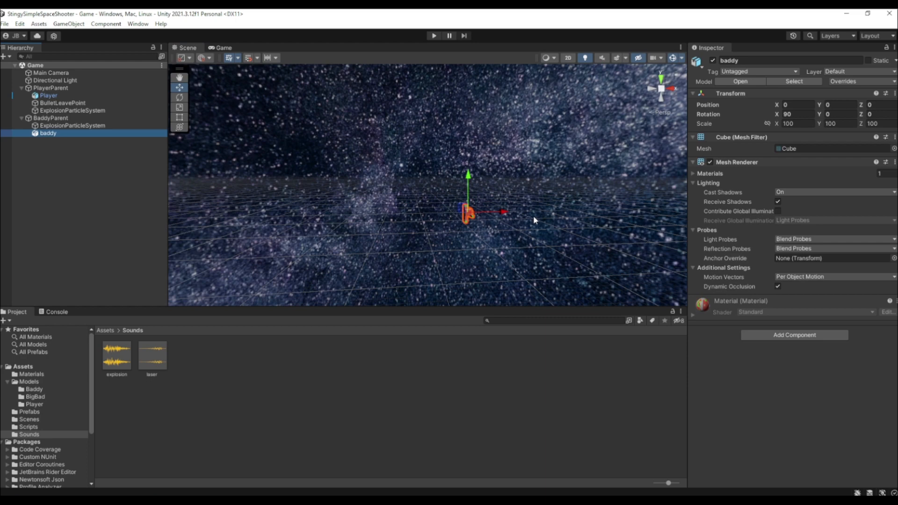
click(70, 126)
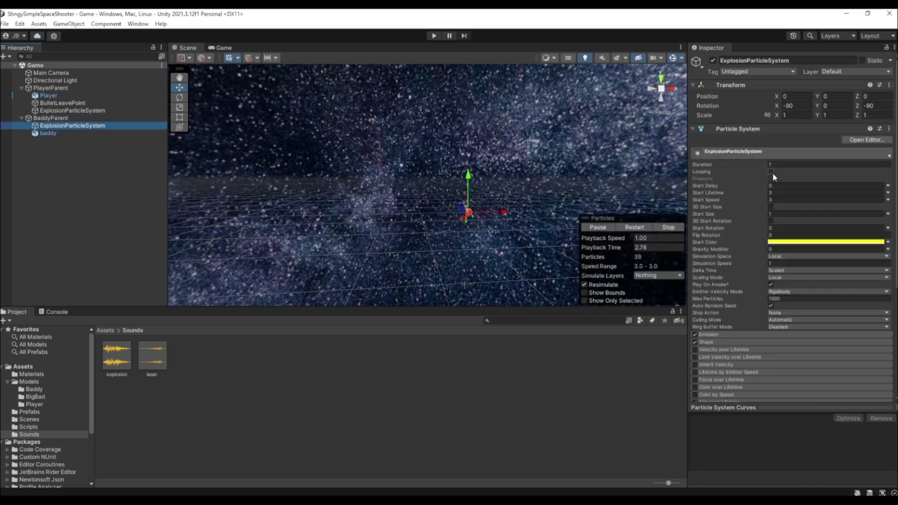
click(771, 285)
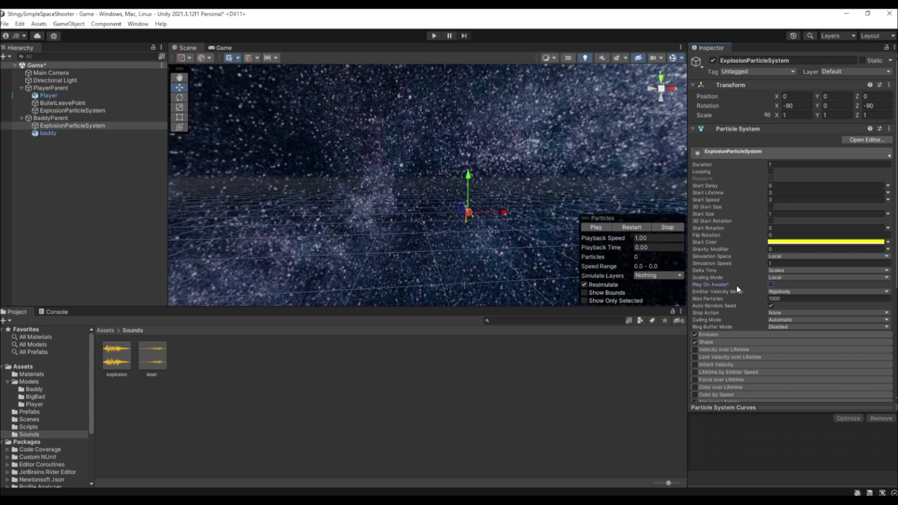
click(56, 111)
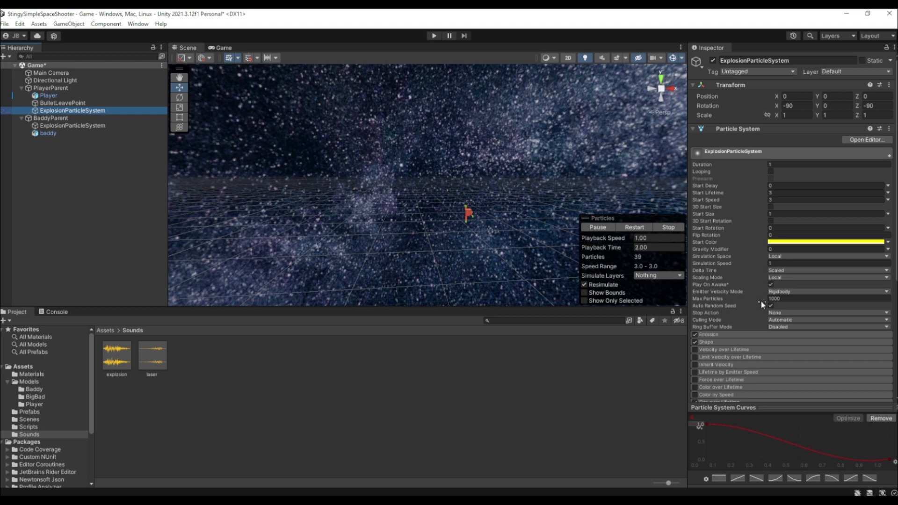
click(771, 286)
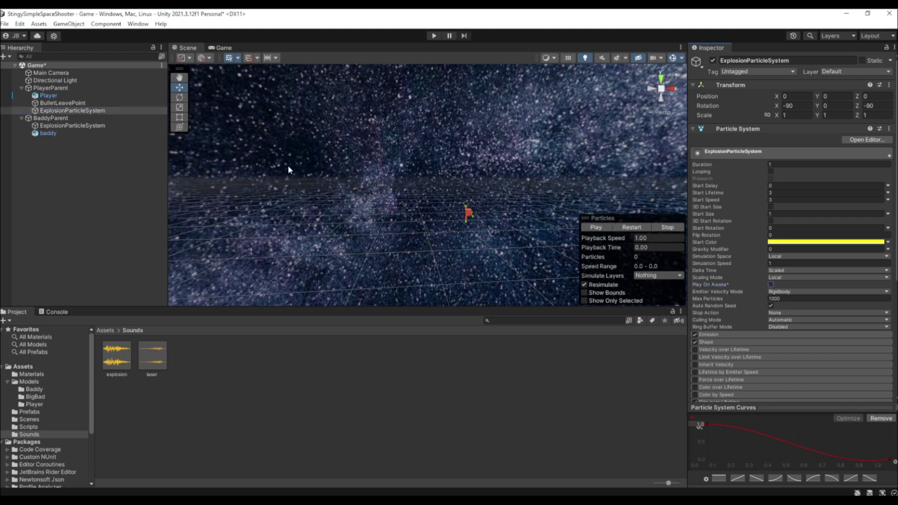
Step: Run the game, shoot the baddy to test its explosion and disappearance, fly the player around, and stop the run
click(434, 36)
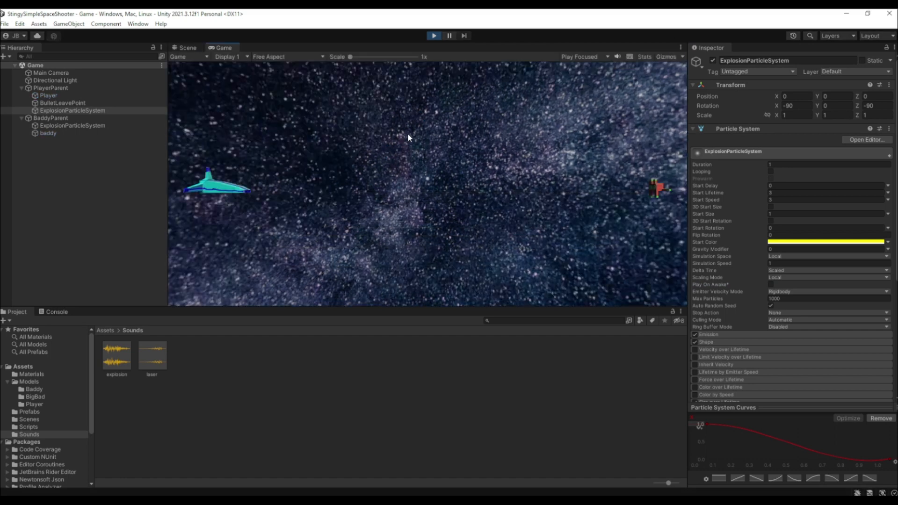
click(565, 153)
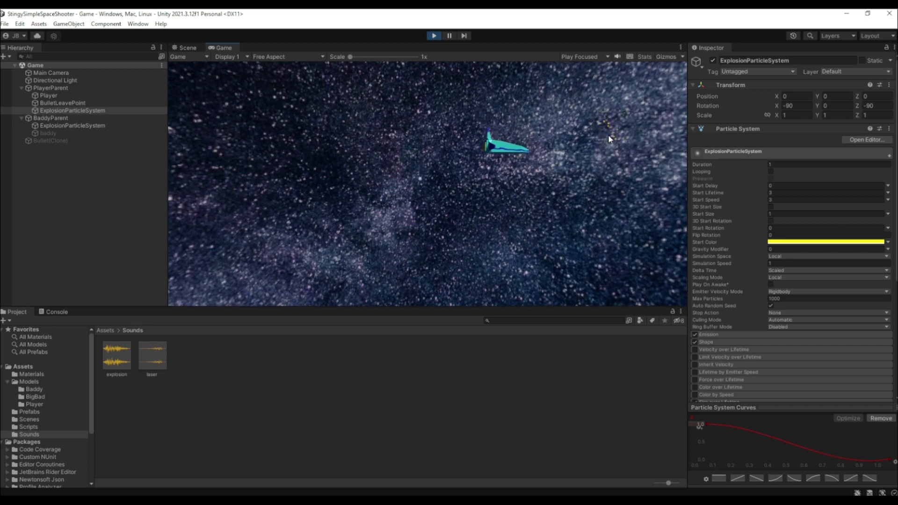
key(a)
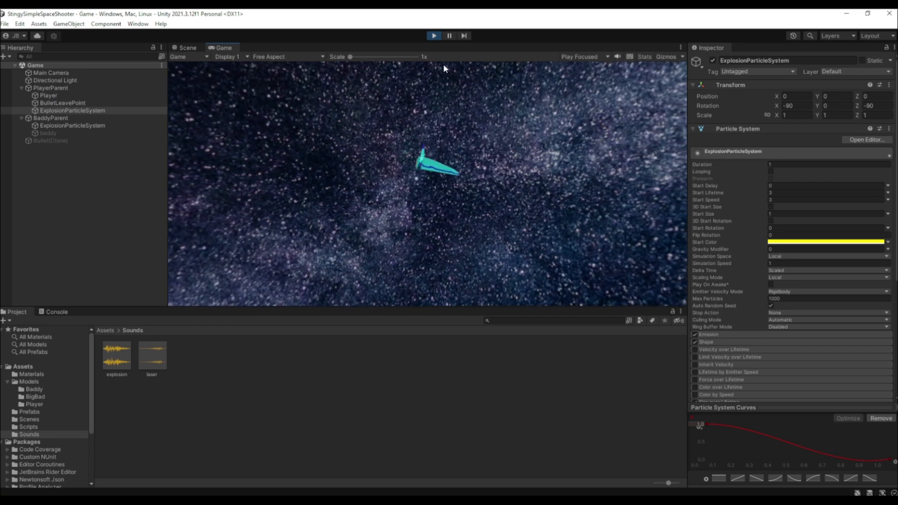
click(434, 36)
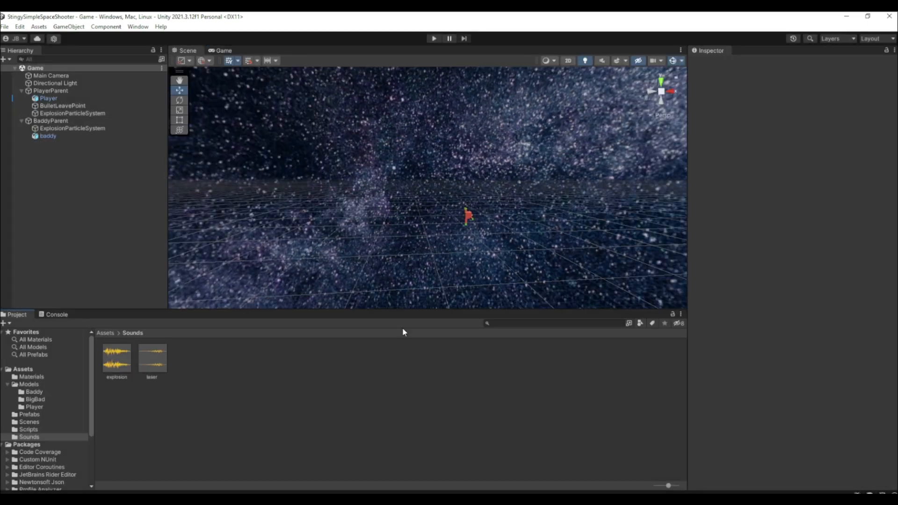
Step: In Visual Studio, extend Die() in Spaceship.cs with the block if (gameObject.GetComponent<BoxCollider>() != null) below the mesh deactivation
click(49, 121)
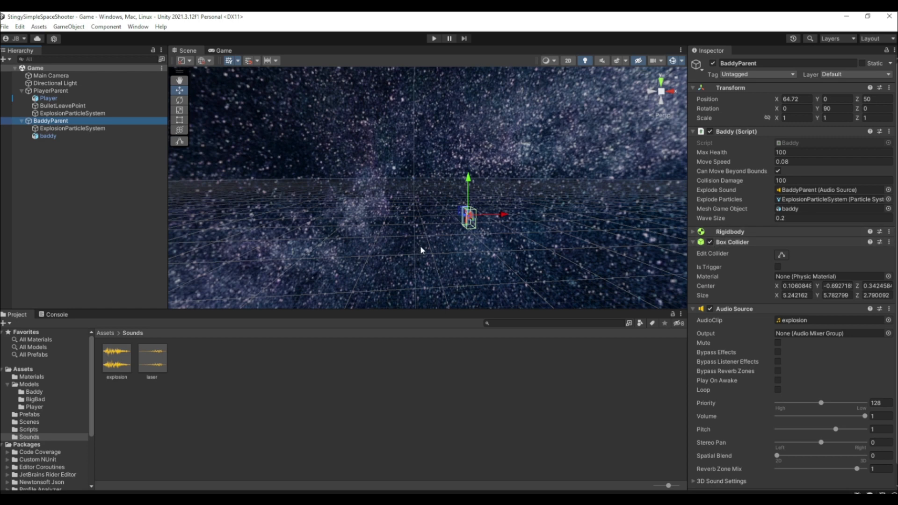
key(alt+Tab)
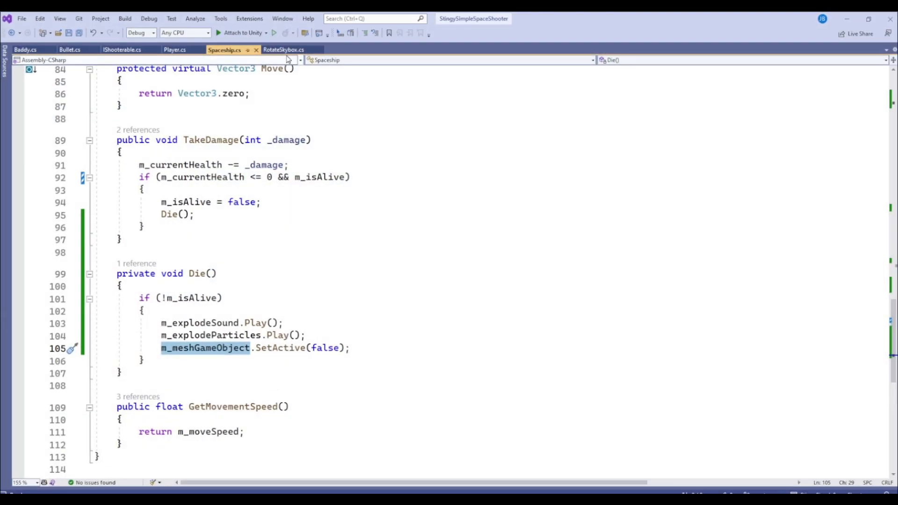
click(381, 349)
key(Return)
key(Return)
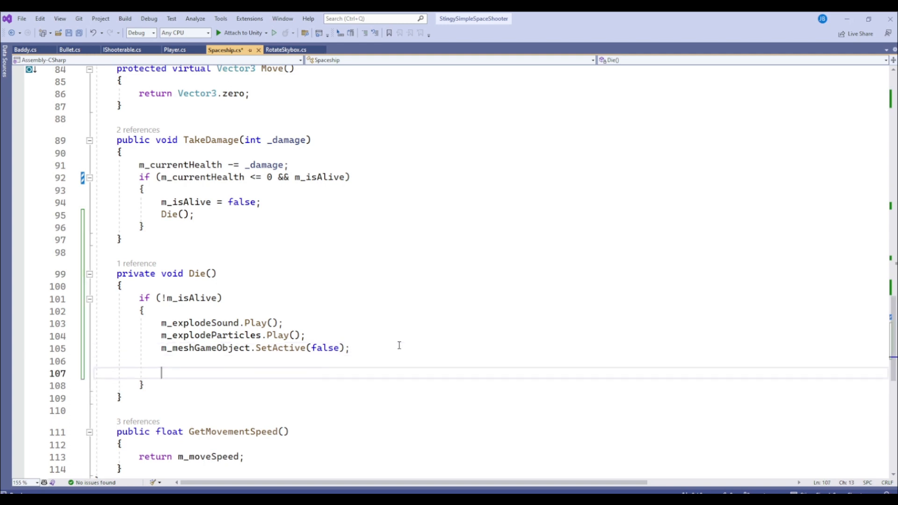
text(i)
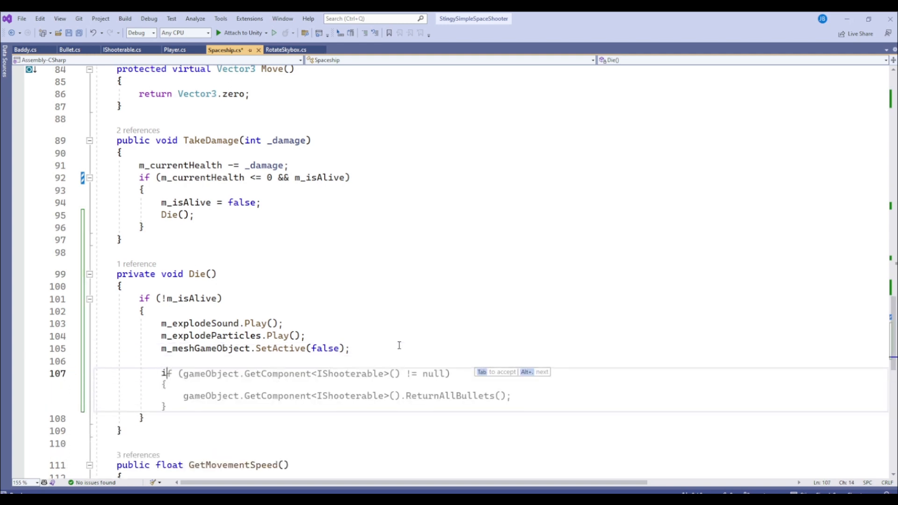
text(f (ga)
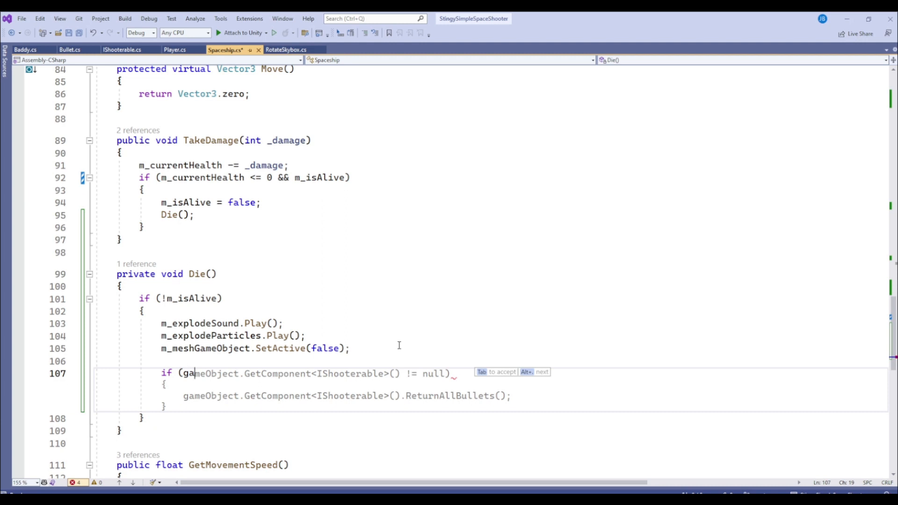
text(meObjec)
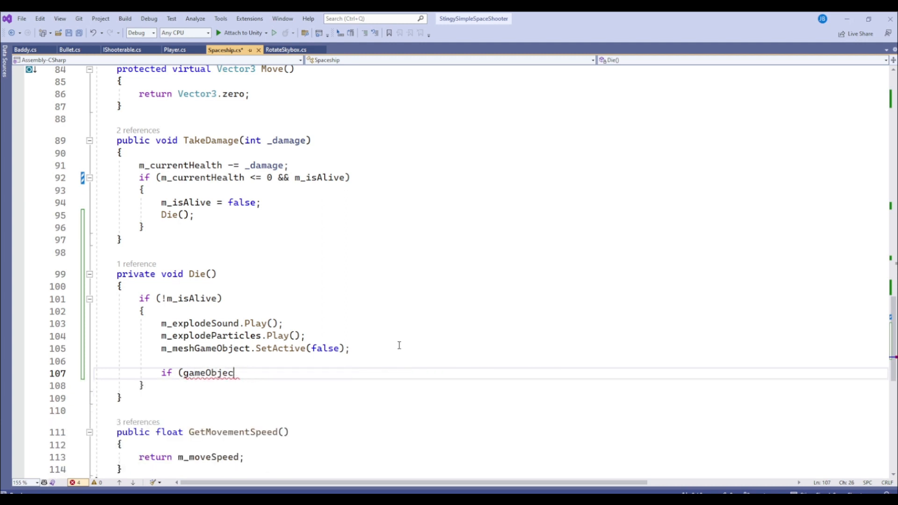
text(t.getComponent<Bo)
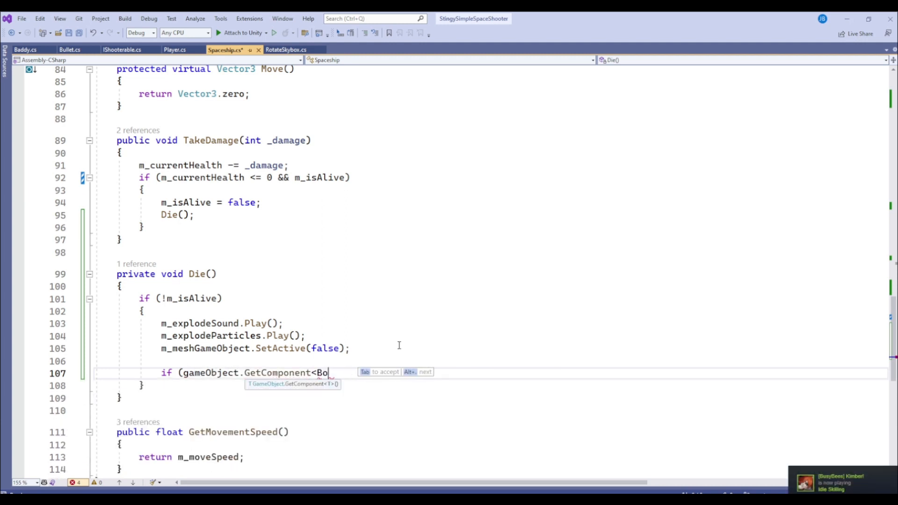
text(xCollider>())
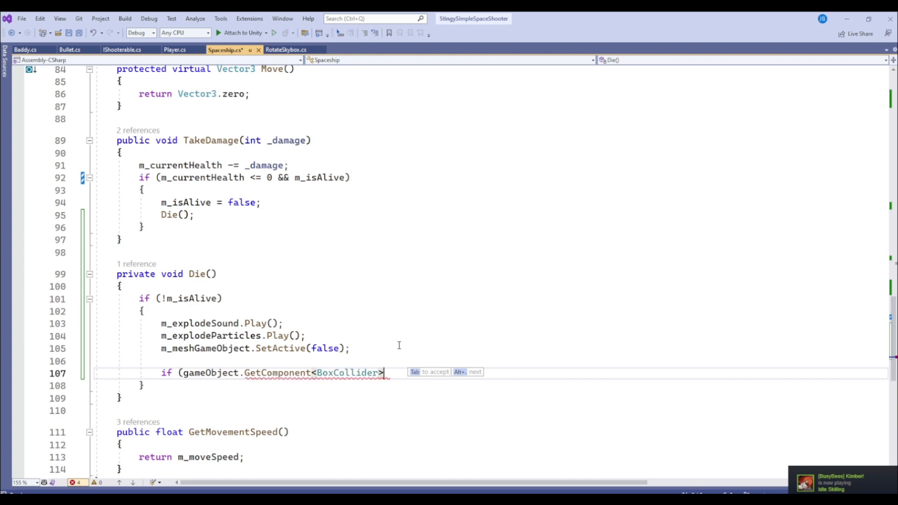
text( !=)
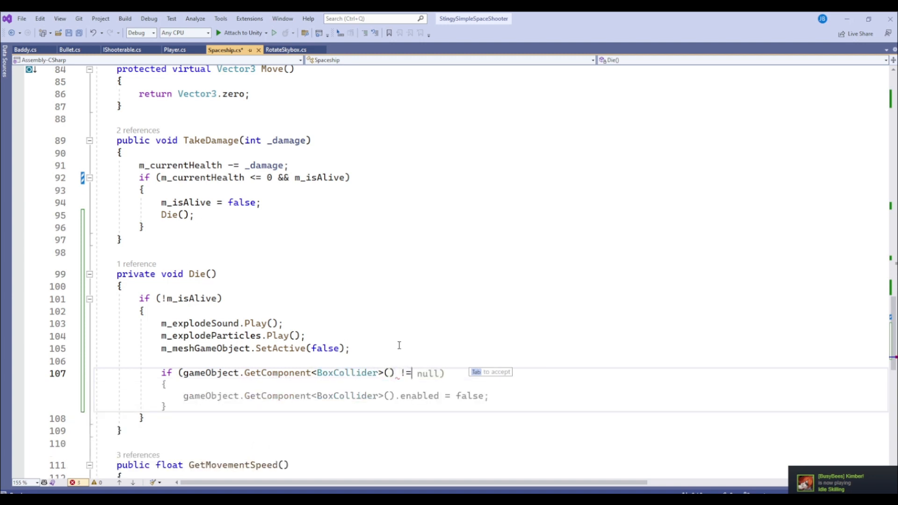
text( null))
key(Return)
text({)
key(Return)
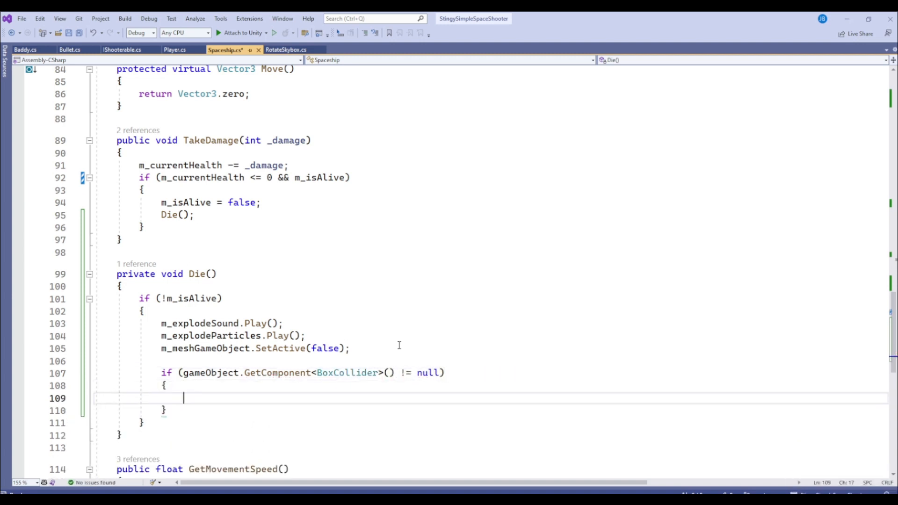
Step: Inside that if block, add gameObject.GetComponent<BoxCollider>().enabled = false; and save Spaceship.cs
text(gameObject.getc)
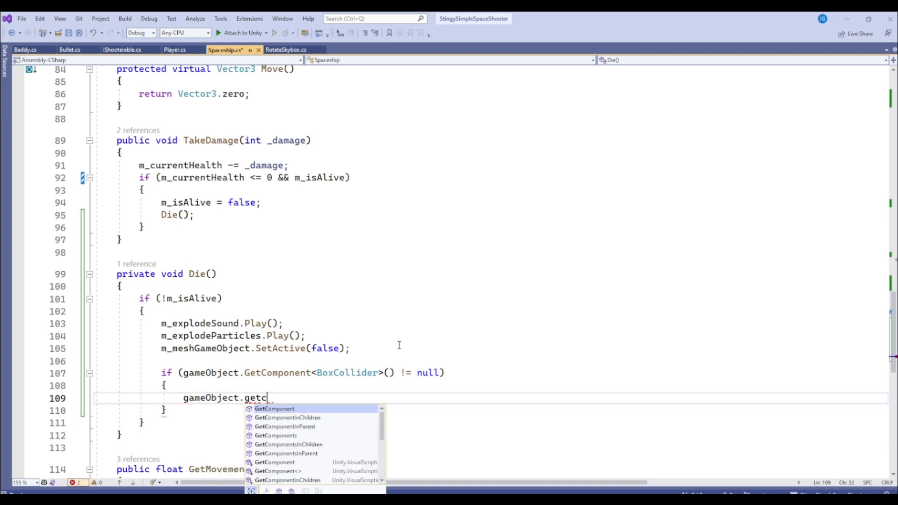
key(Tab)
text(<BoxC)
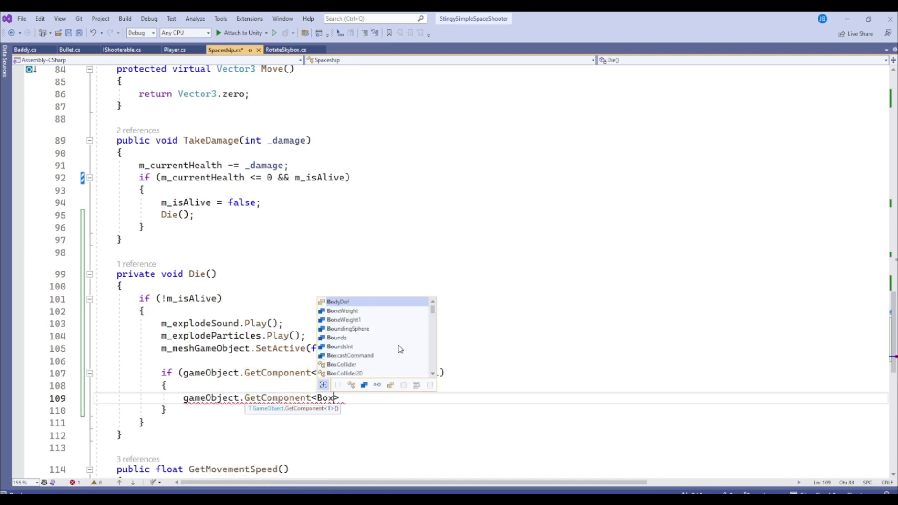
text(ollider>())
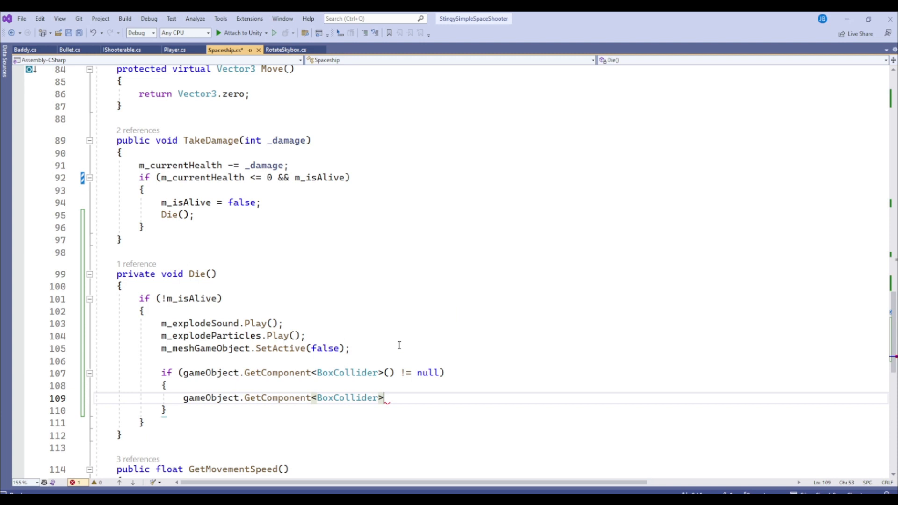
text(.enab)
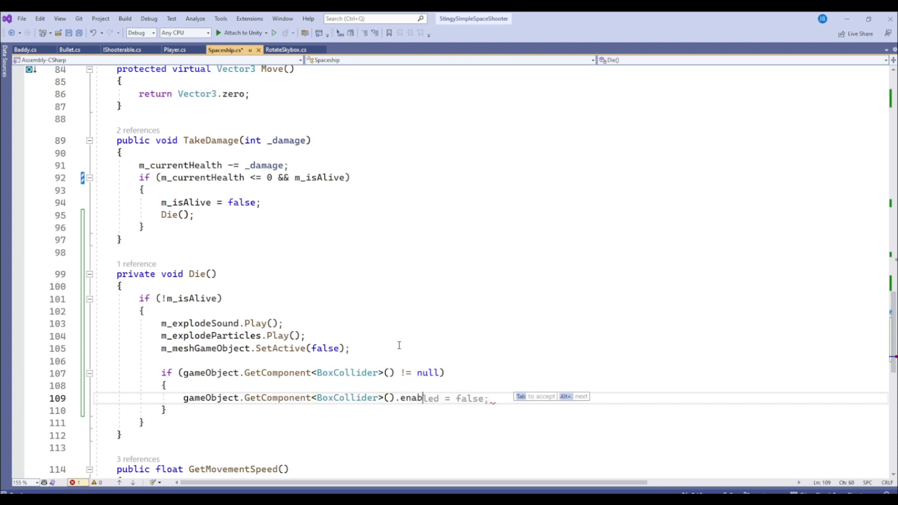
text(led = false;)
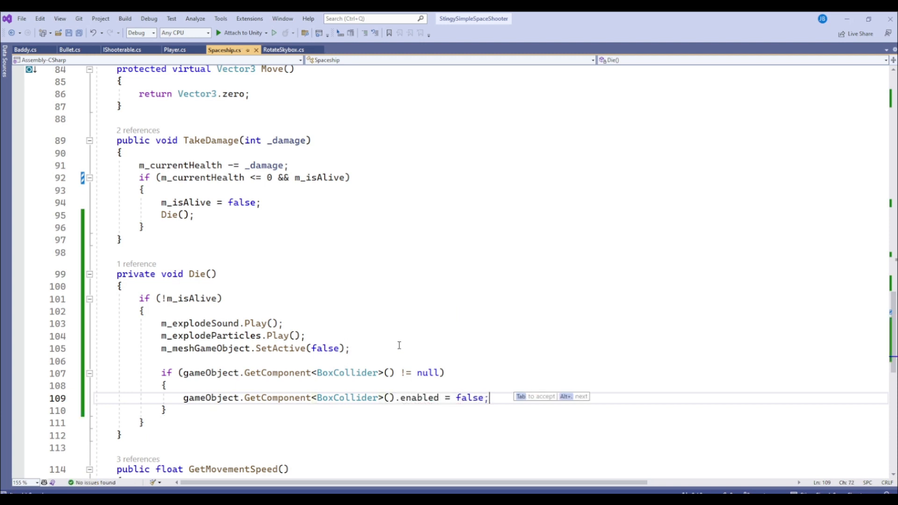
scroll(372, 345, down, 1)
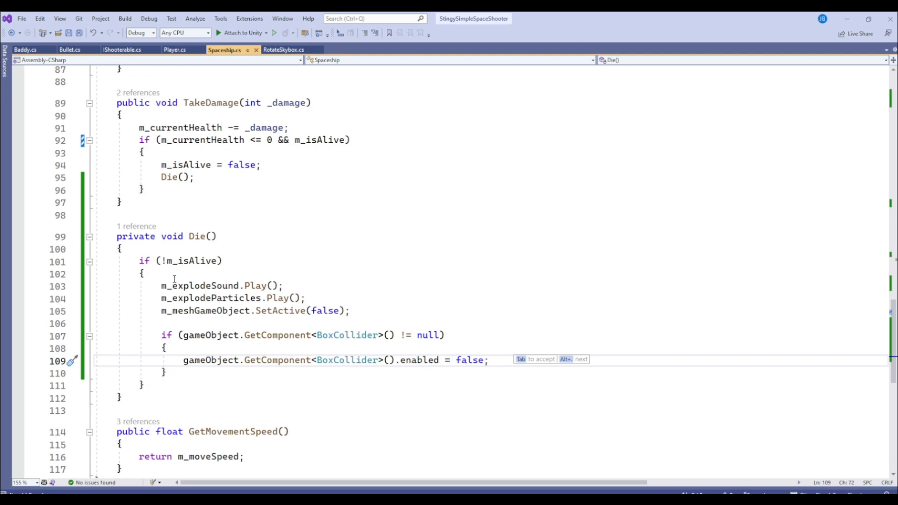
click(140, 210)
click(140, 211)
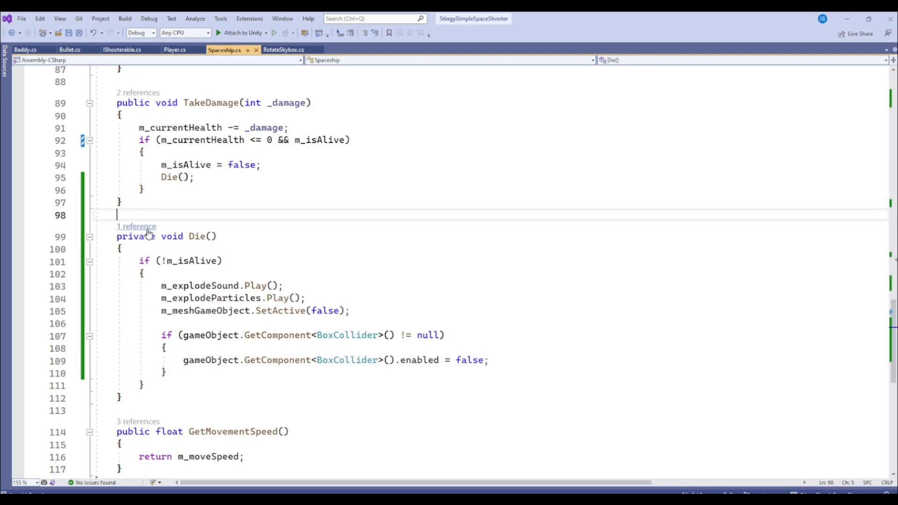
scroll(181, 288, up, 2)
Step: Switch back to Unity, select BaddyParent and show the Game view to see the enemy's starting position
key(alt+Tab)
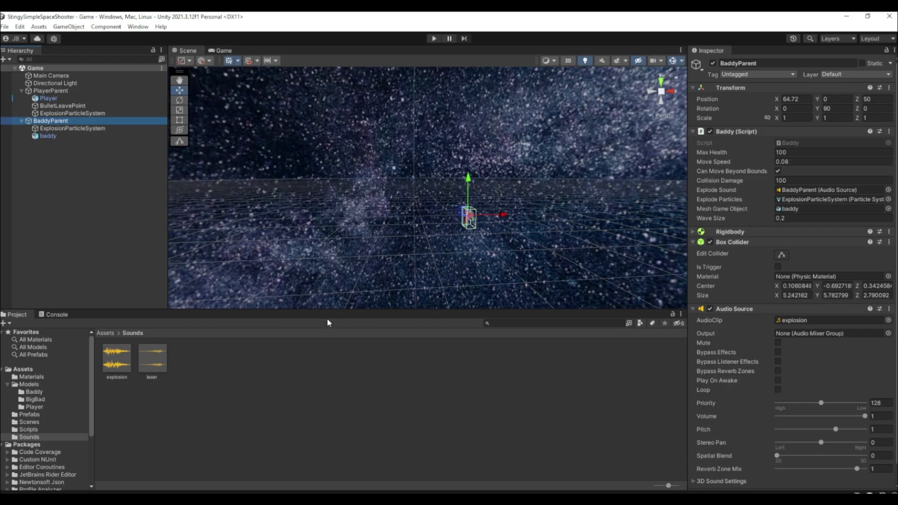
click(377, 213)
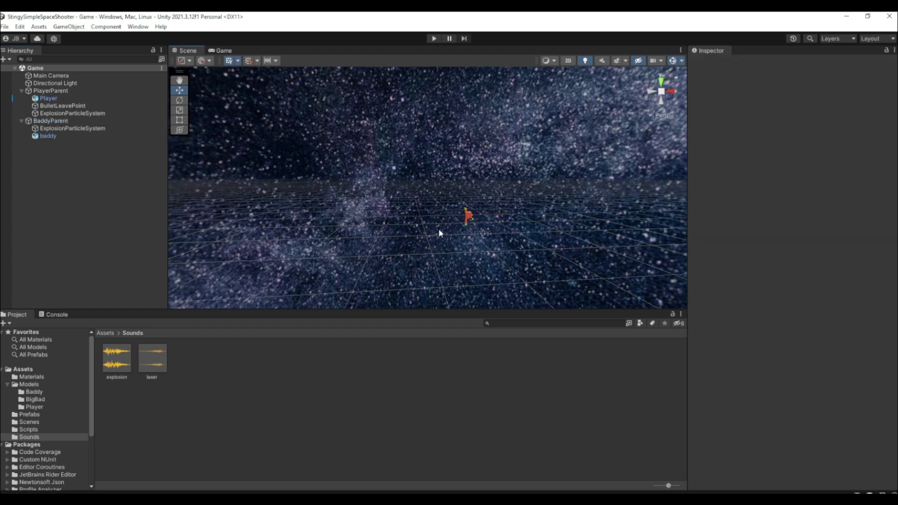
click(124, 121)
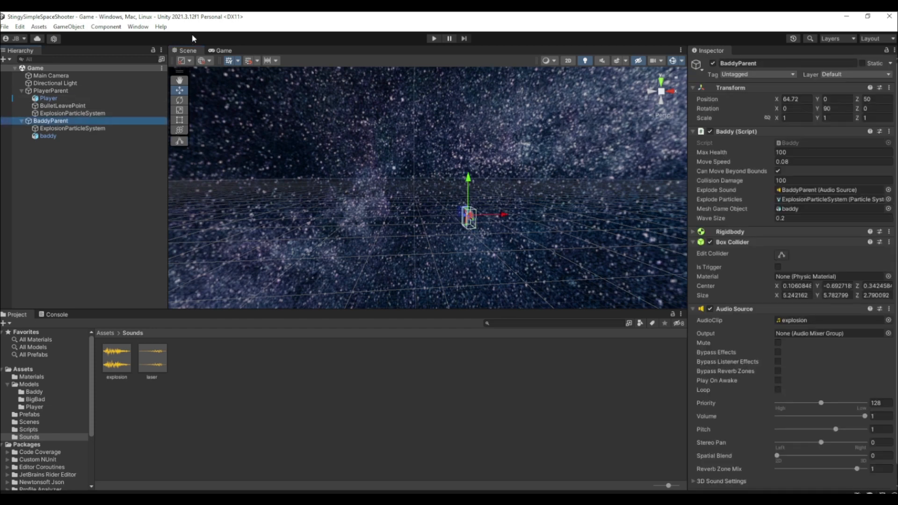
click(223, 50)
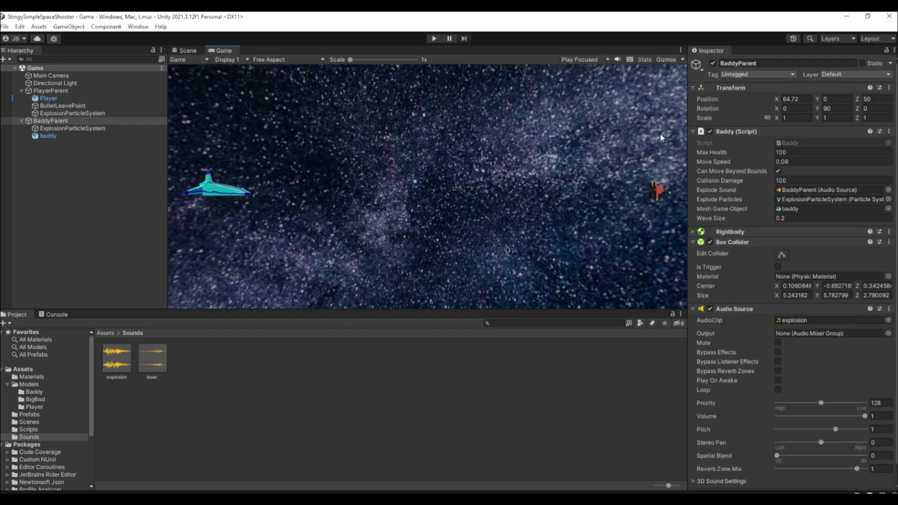